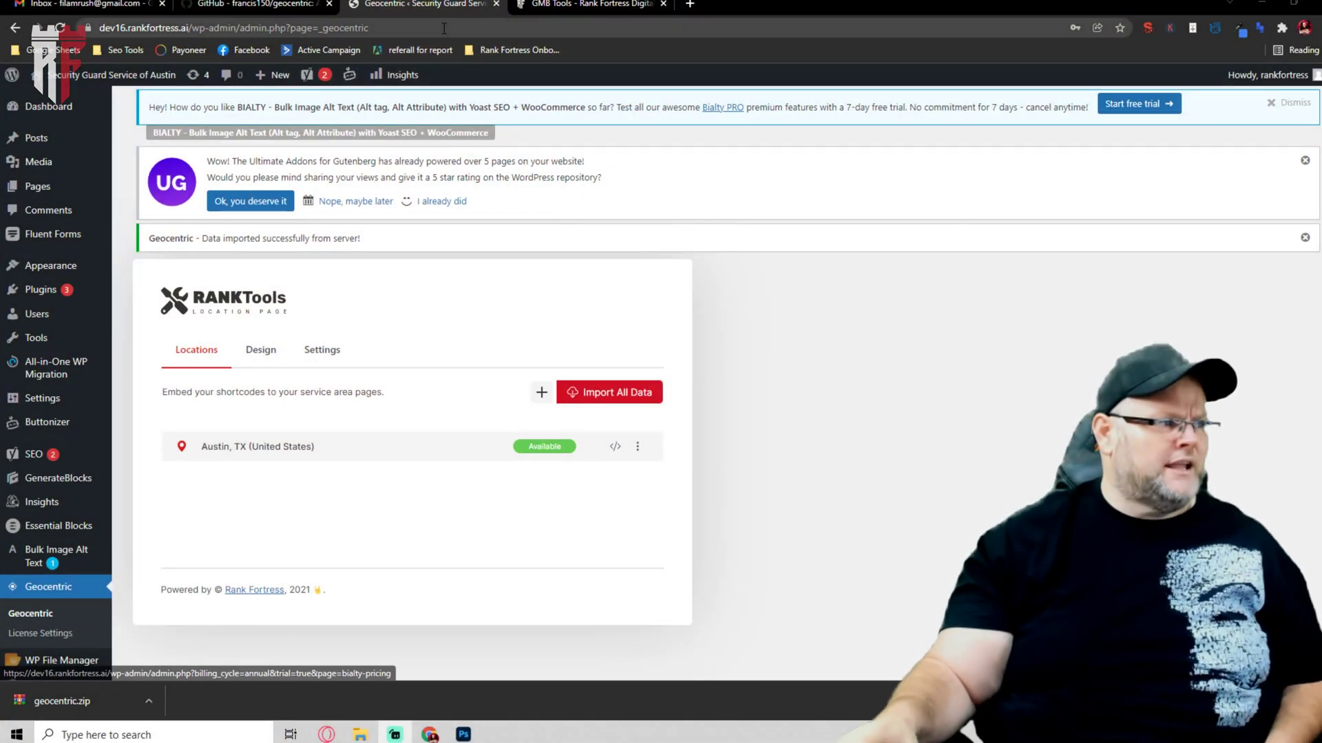
click(585, 4)
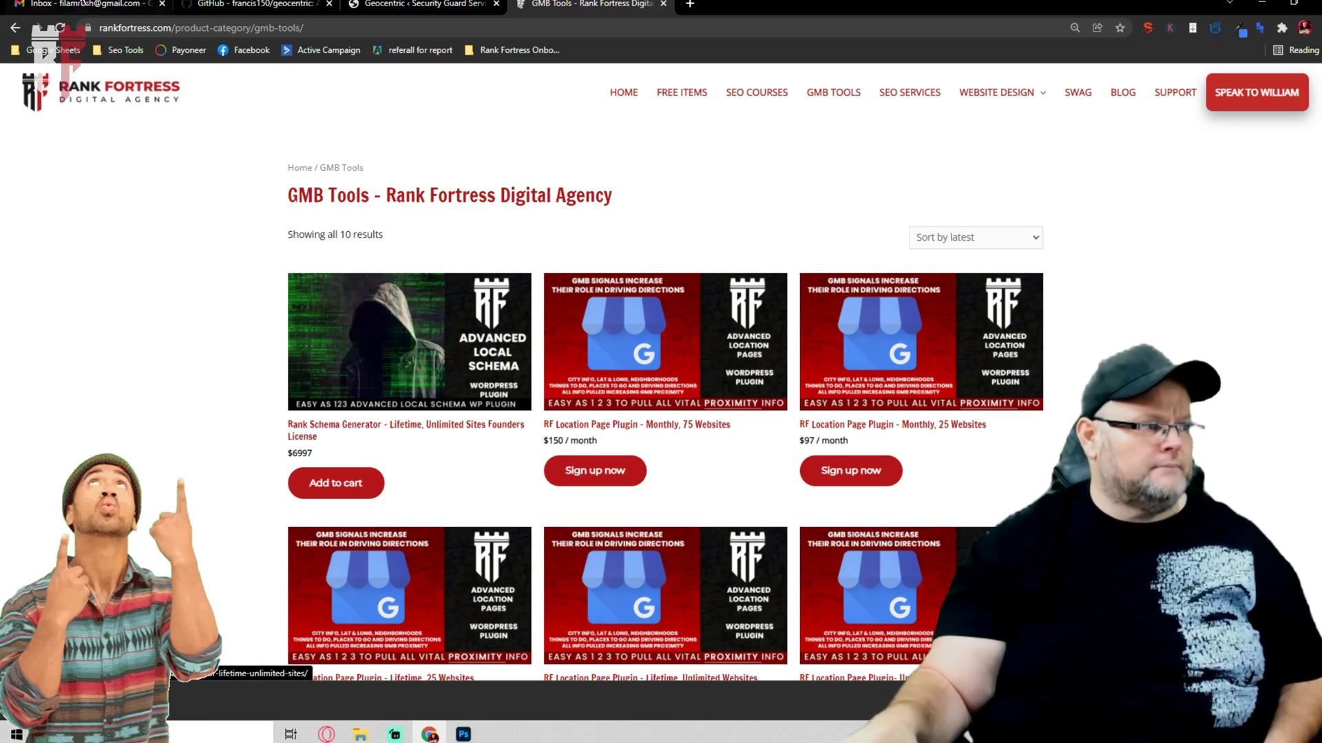
click(390, 3)
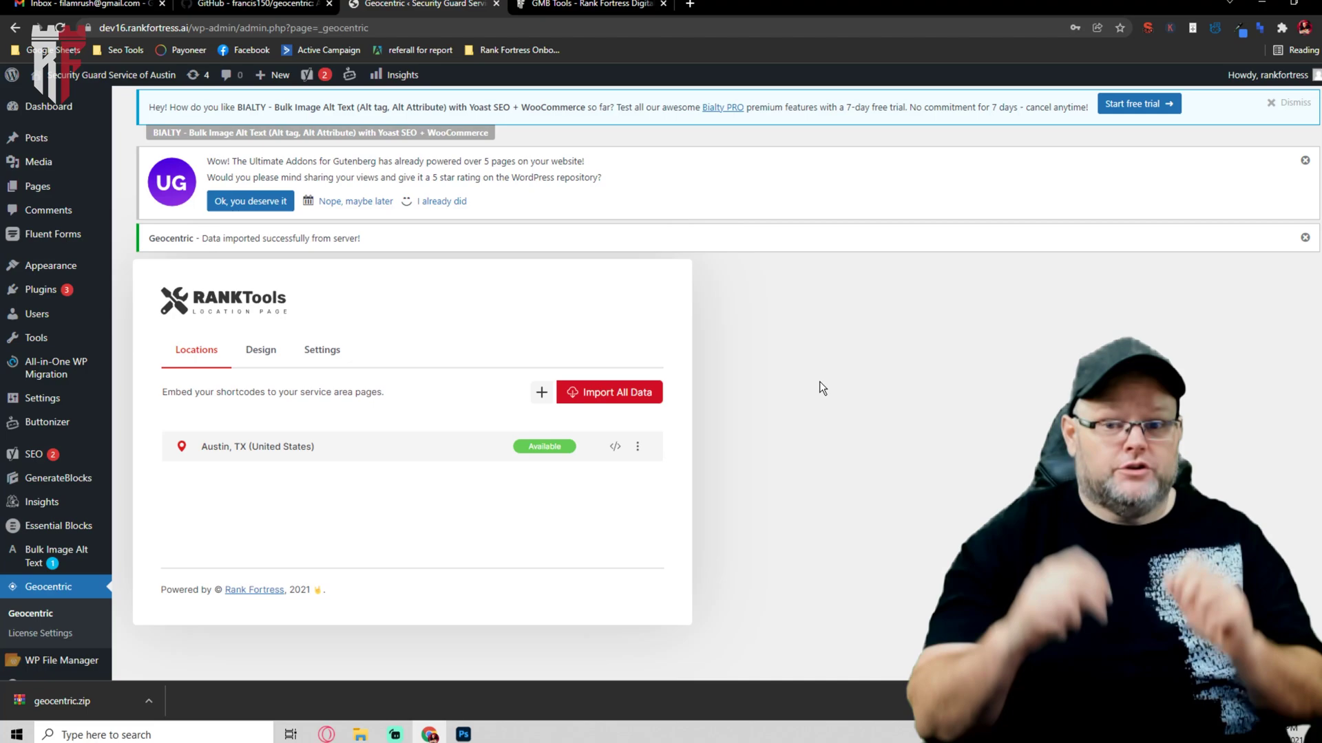
Remove the Austin, TX location from the Geocentric locations list and confirm
click(637, 448)
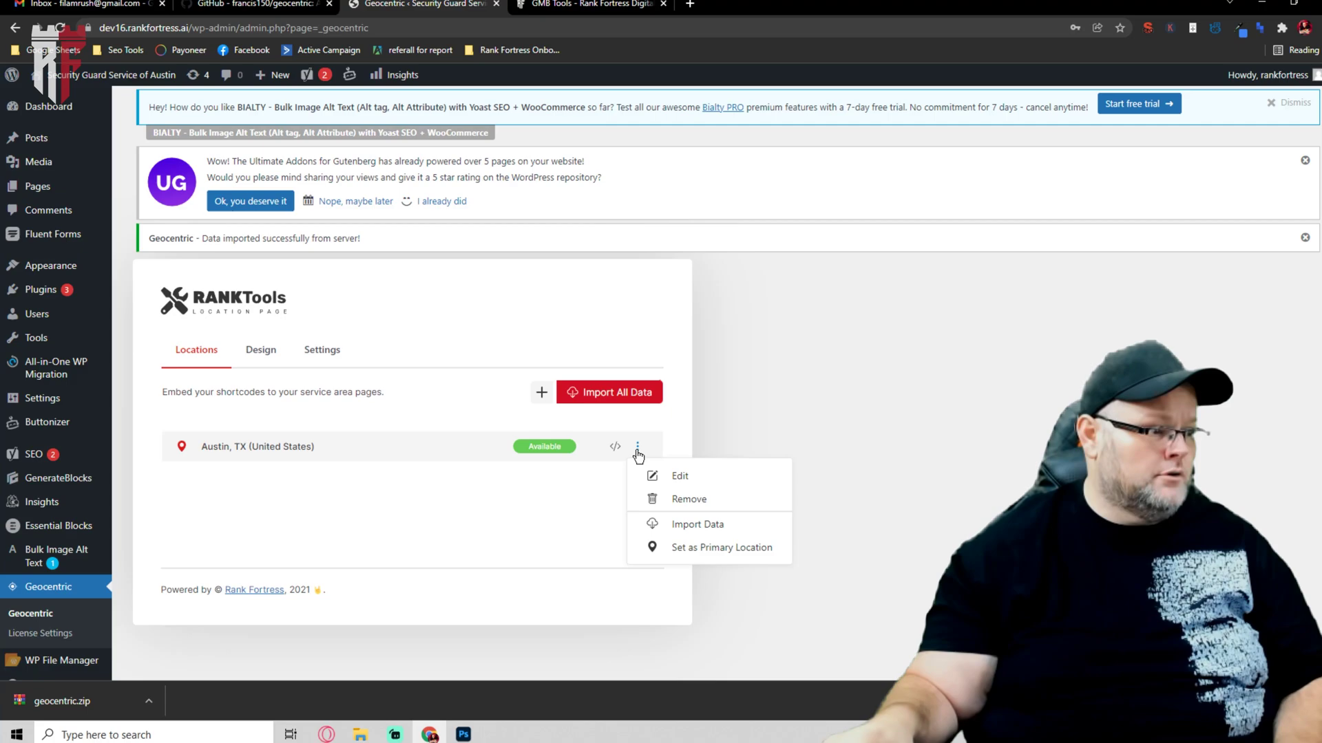
click(675, 500)
click(724, 104)
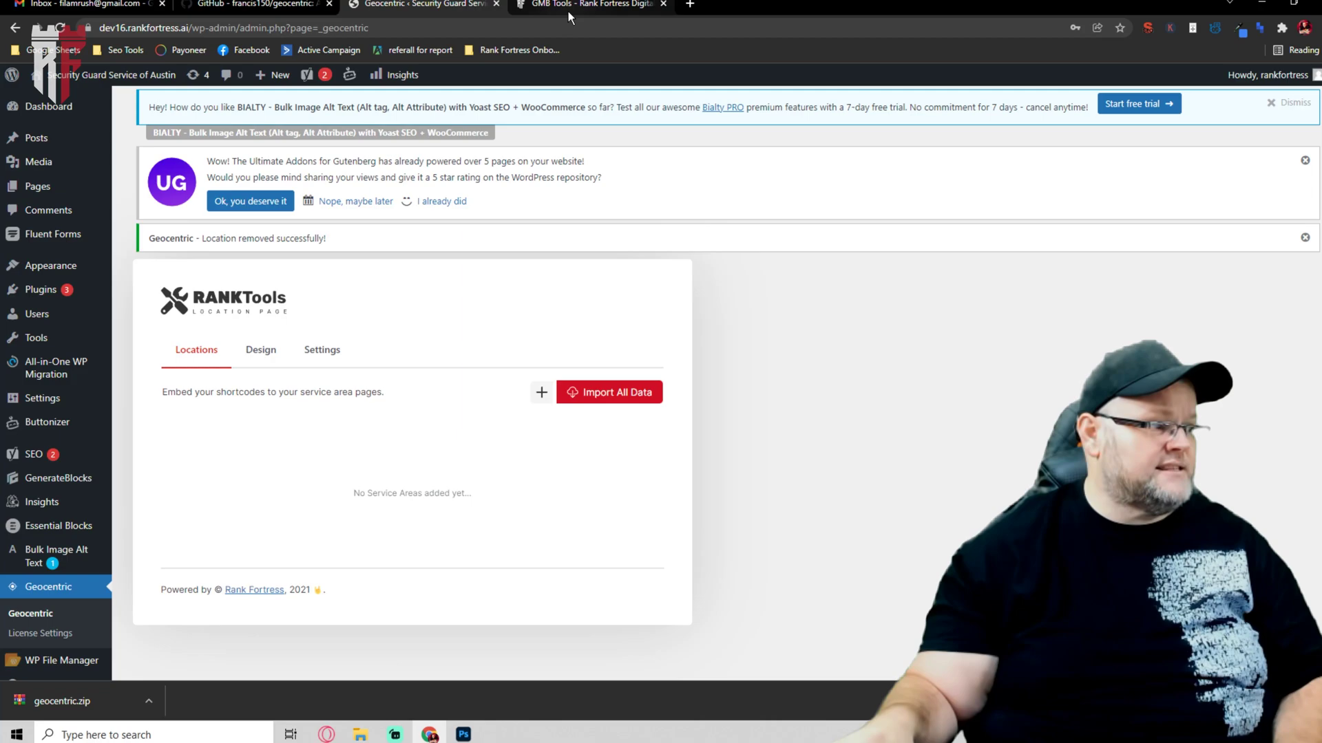
Look over the new-location form, plugin Settings and License Settings, then return to Locations
click(541, 392)
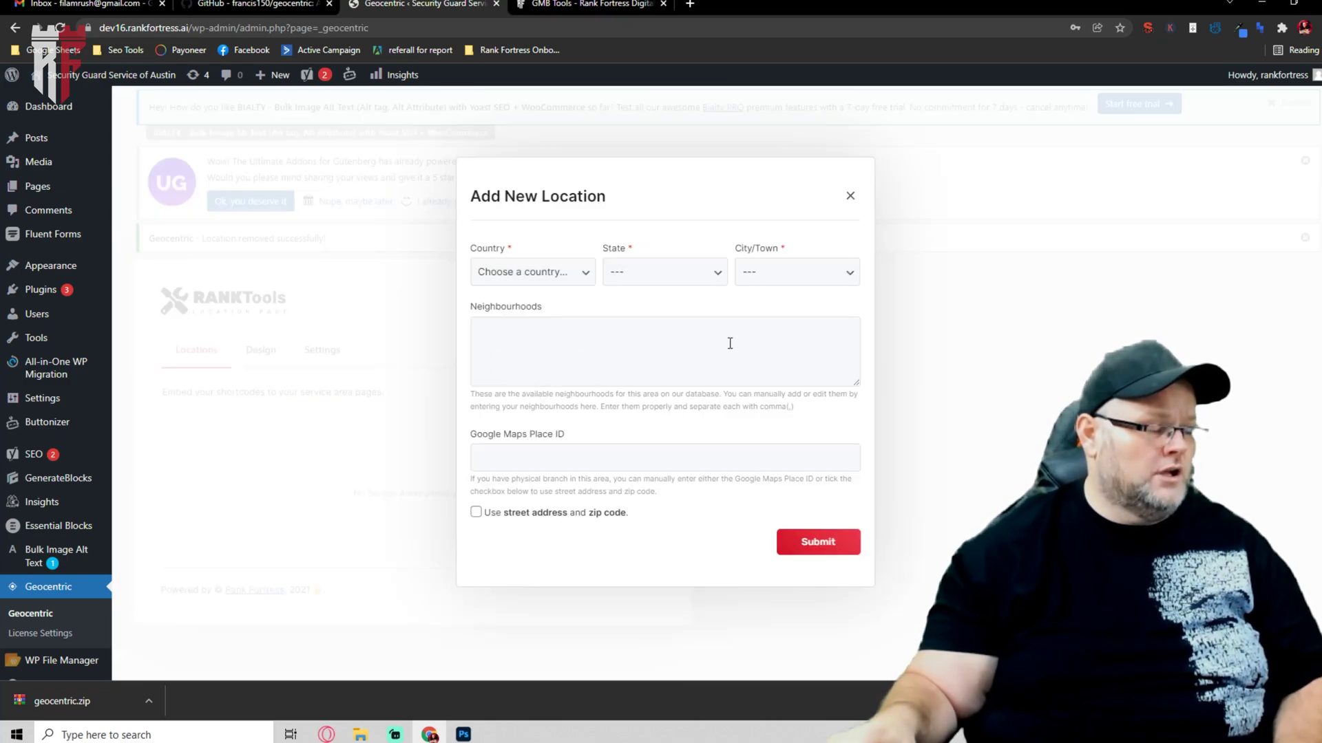
click(851, 196)
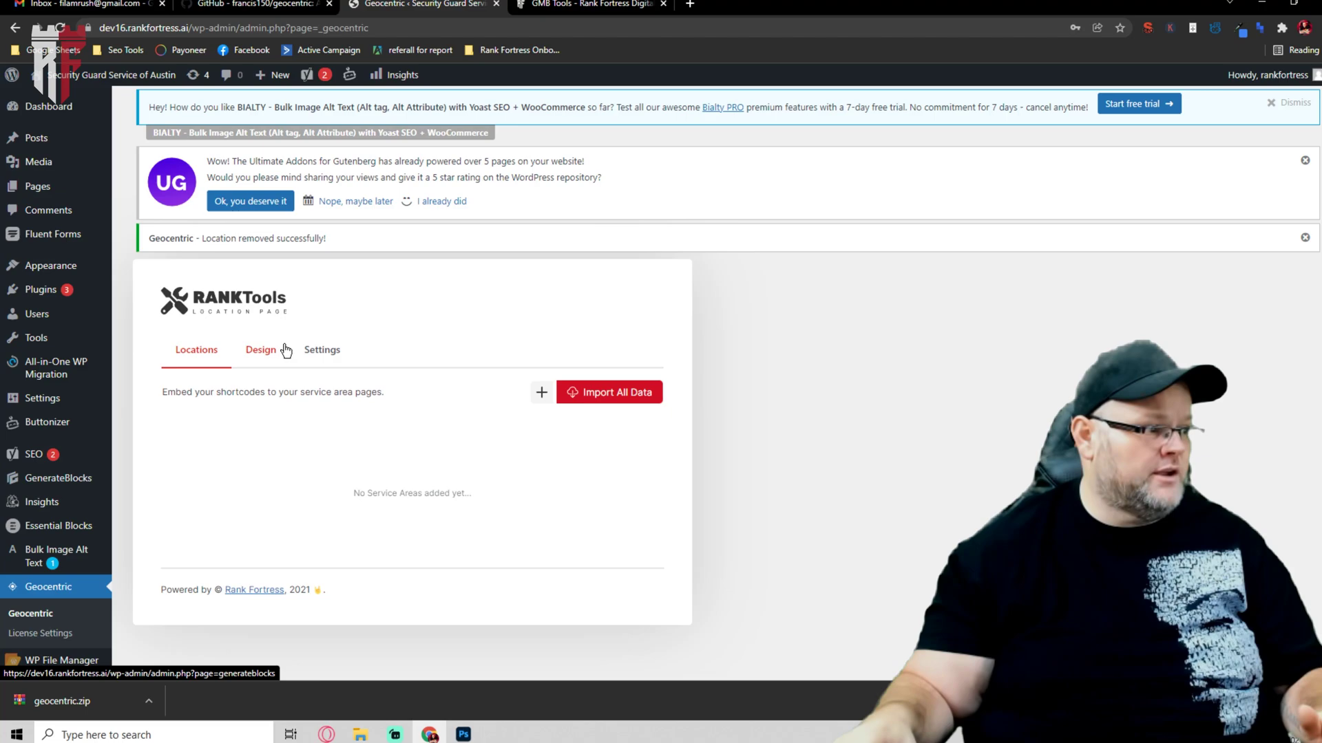
click(338, 349)
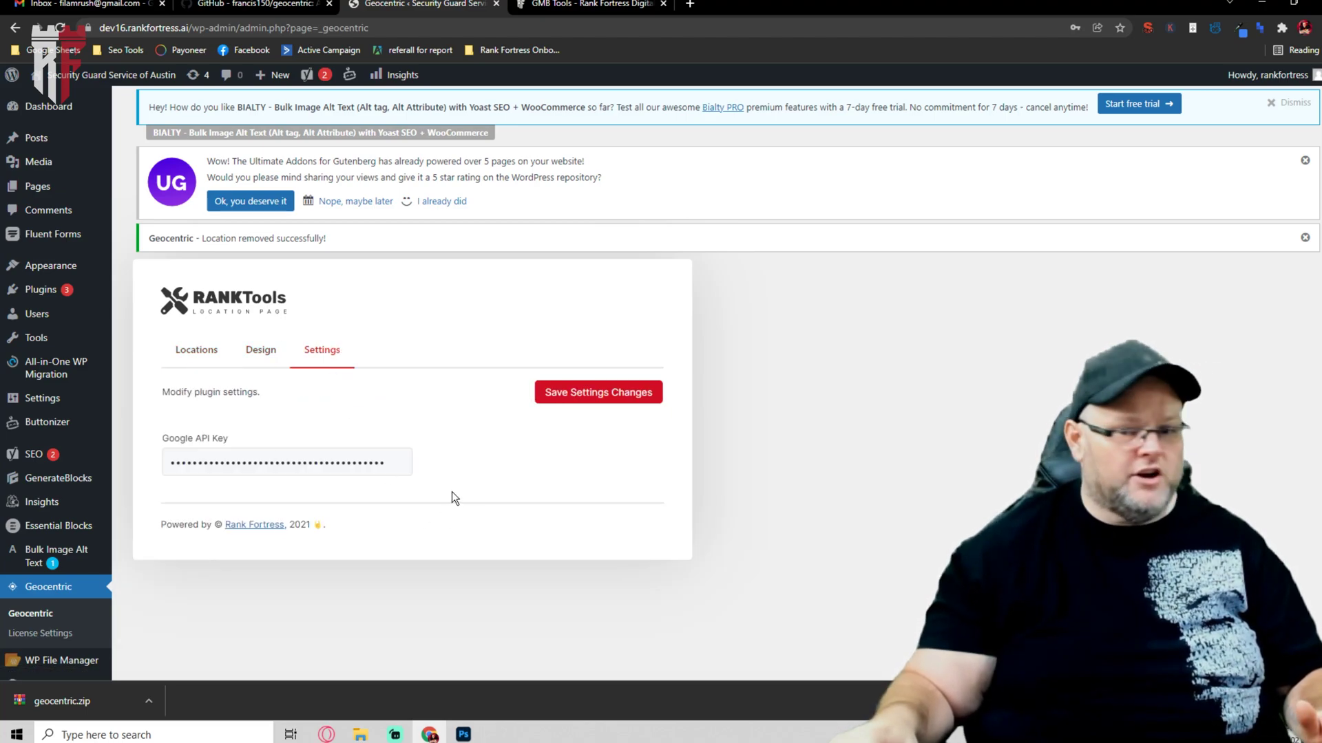
click(41, 635)
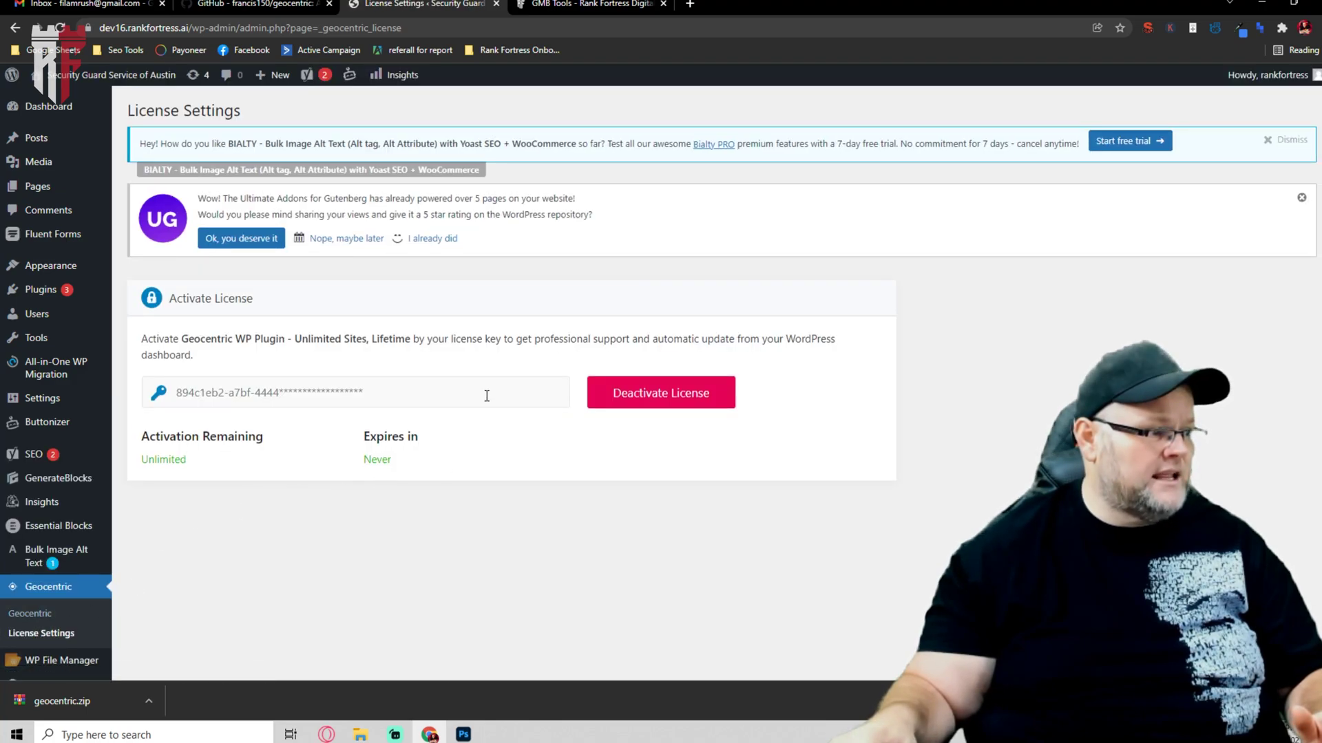
click(42, 614)
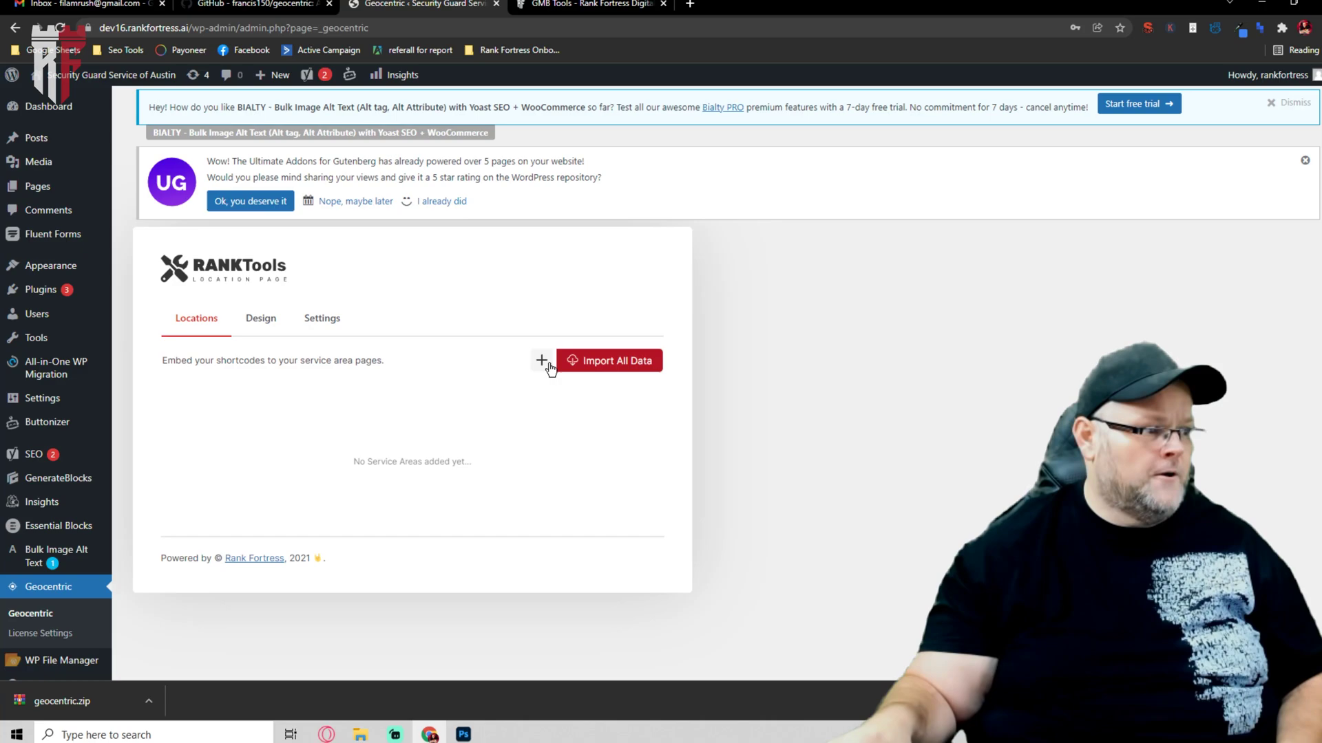
Start a new location with Country United States, State Texas and City/Town Austin
click(542, 360)
click(581, 275)
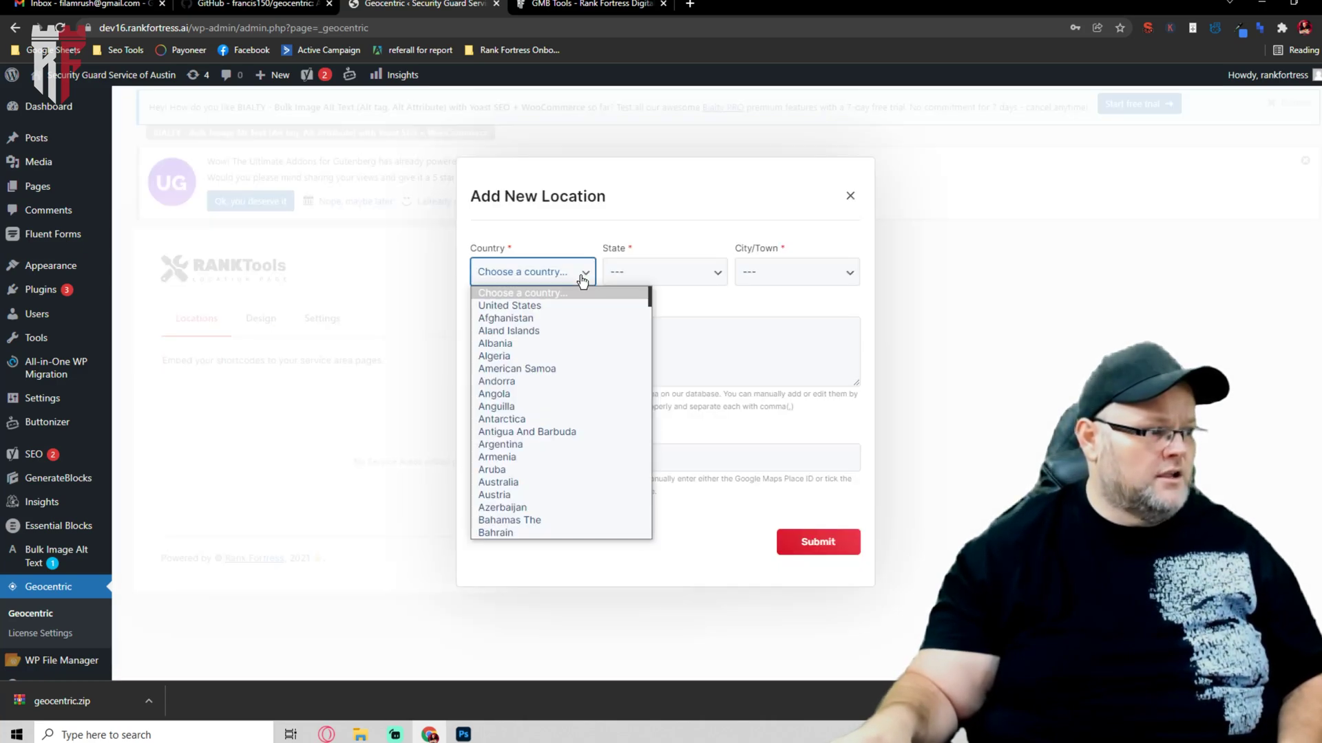
click(551, 305)
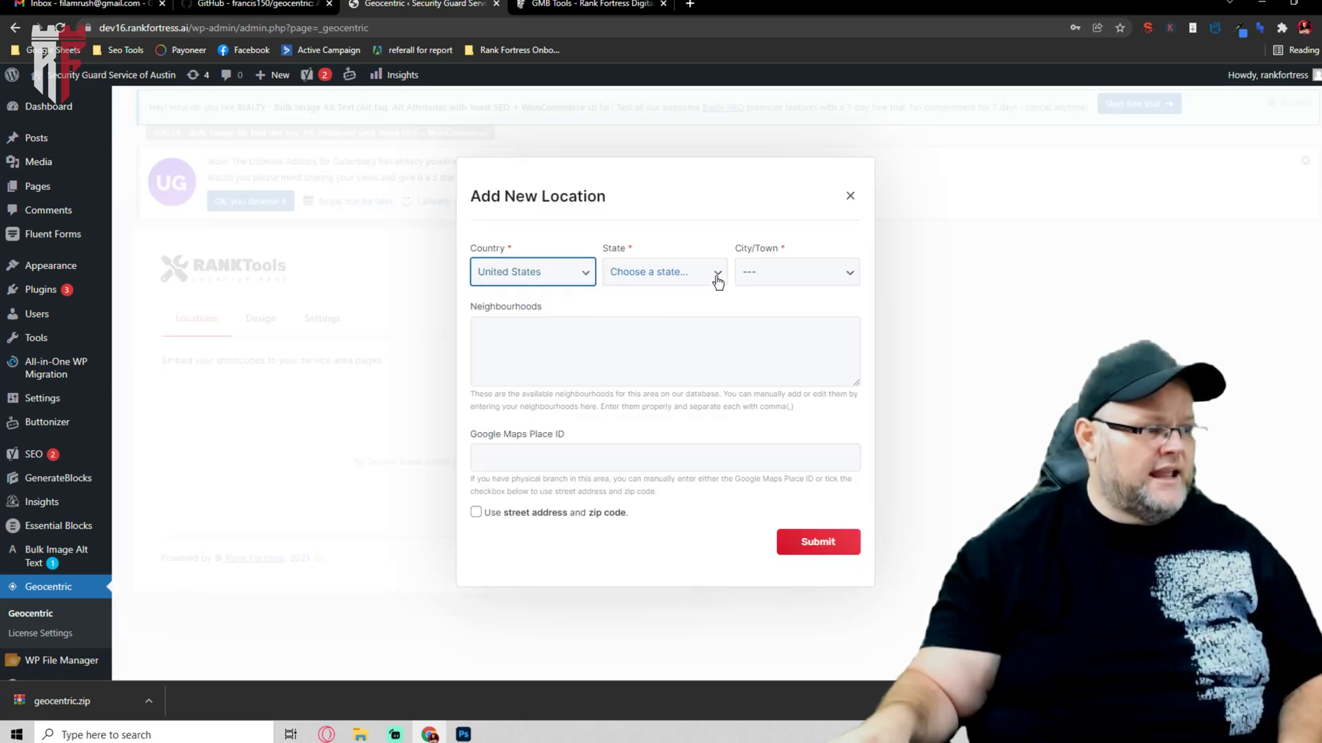
click(717, 275)
scroll(671, 423, down, 8)
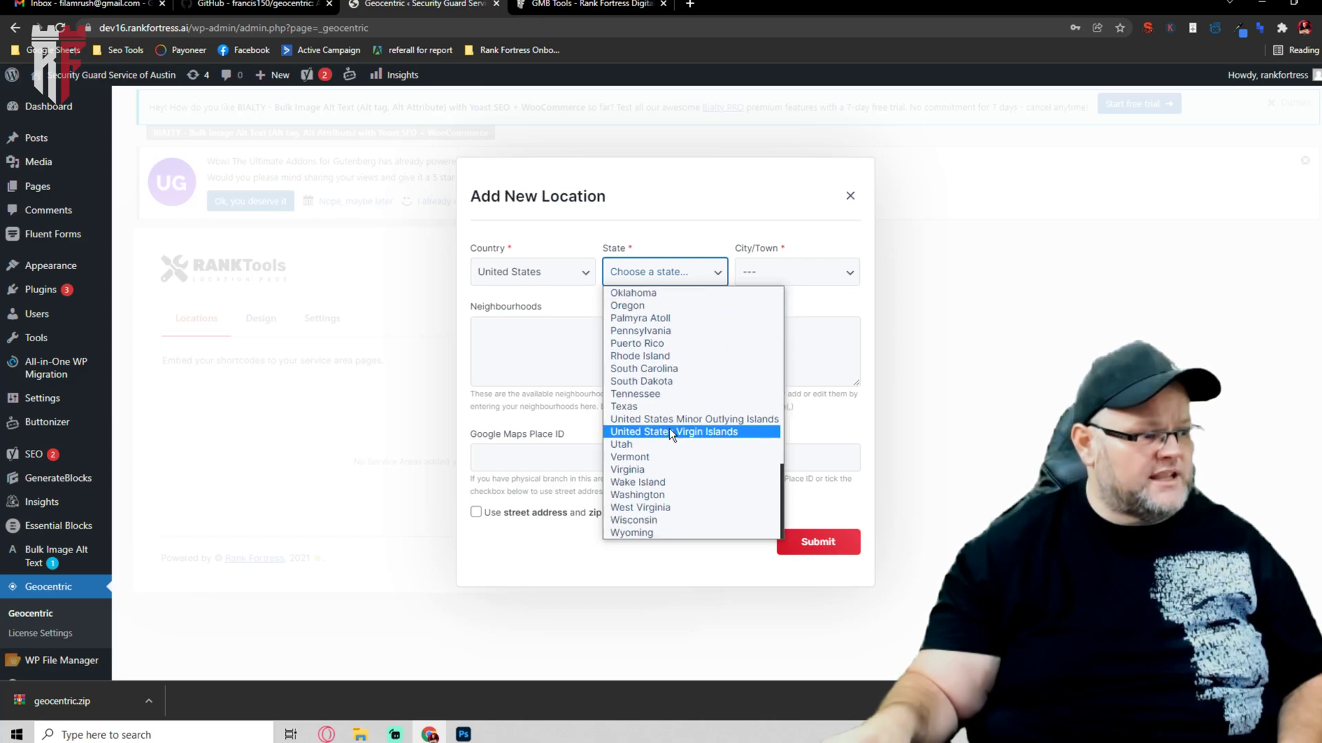
click(655, 407)
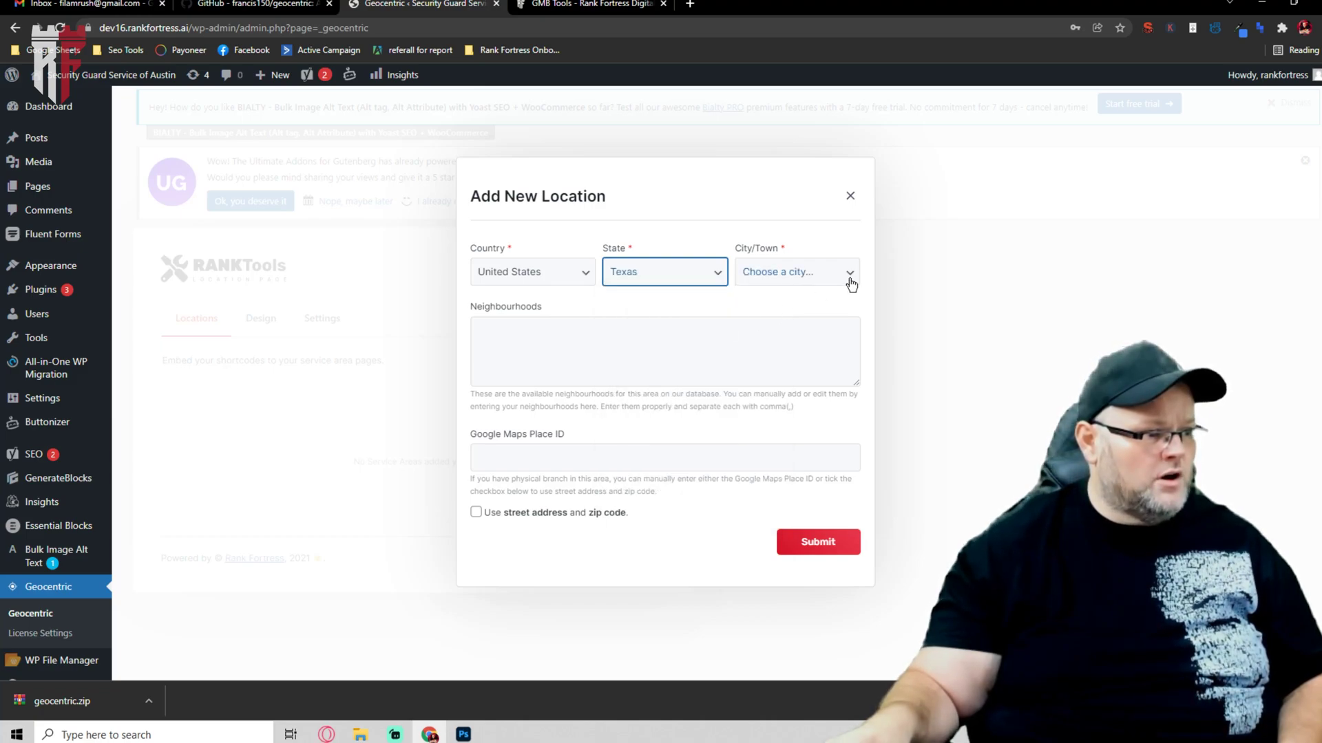
click(851, 276)
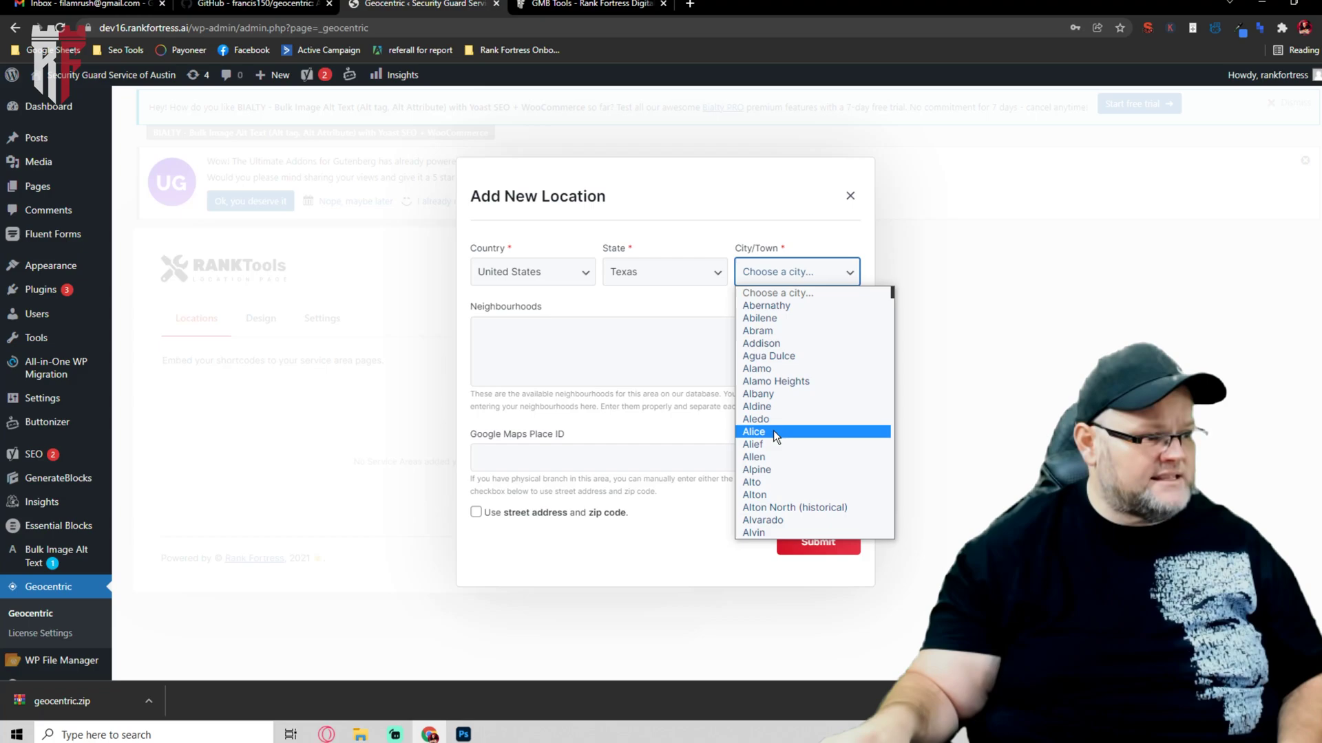
scroll(767, 487, down, 4)
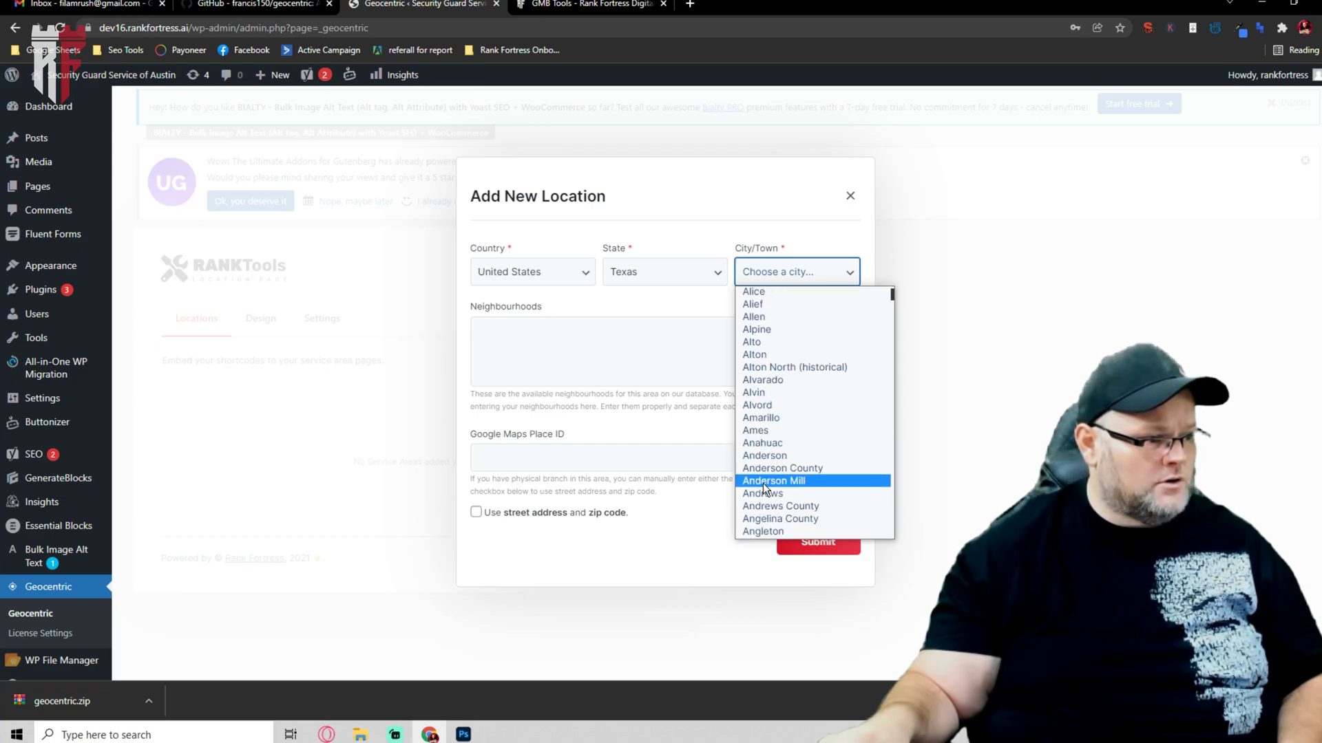
scroll(762, 483, down, 7)
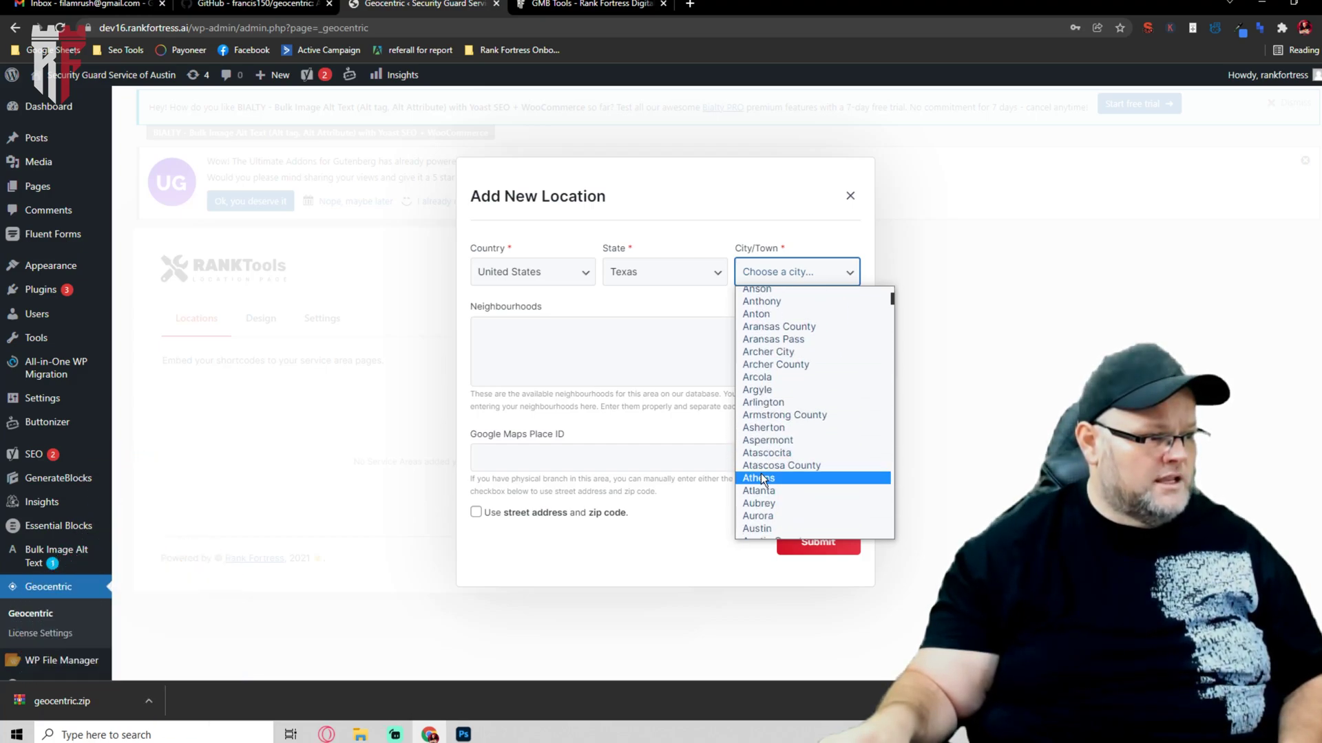
scroll(761, 475, down, 4)
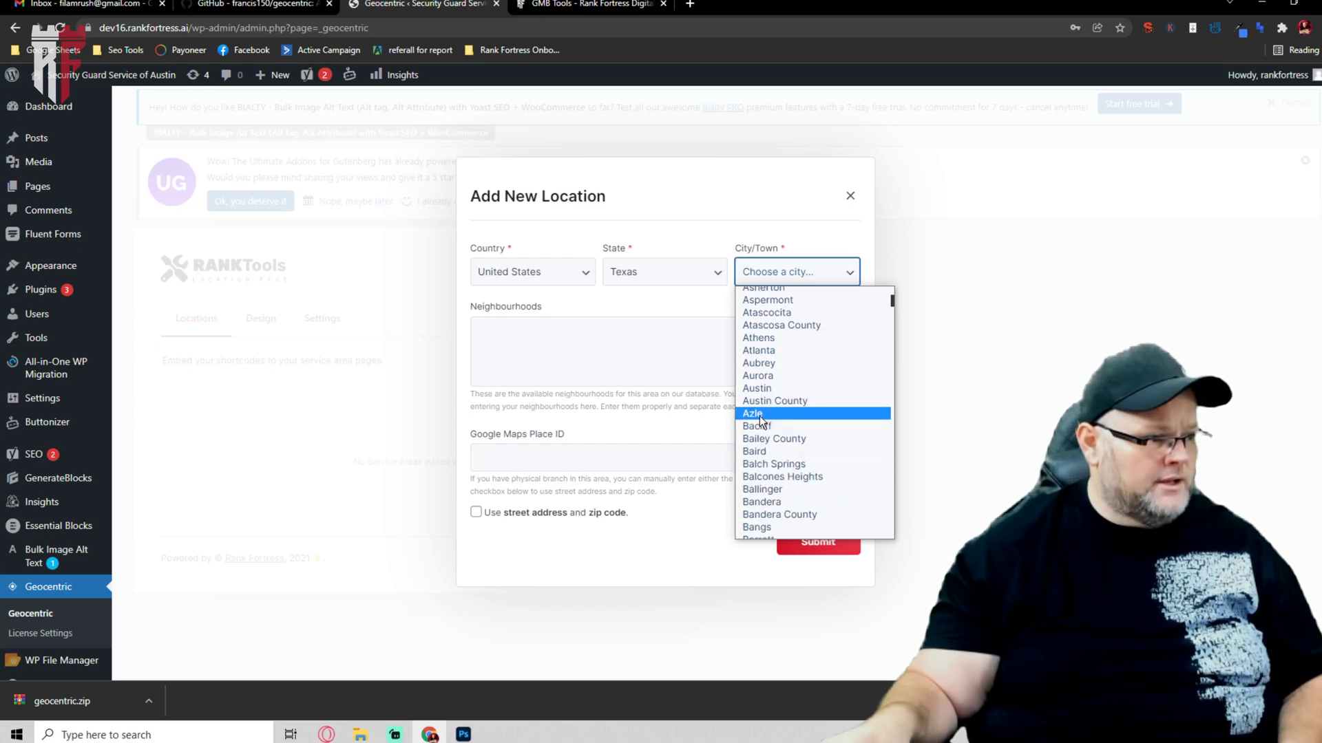
click(760, 385)
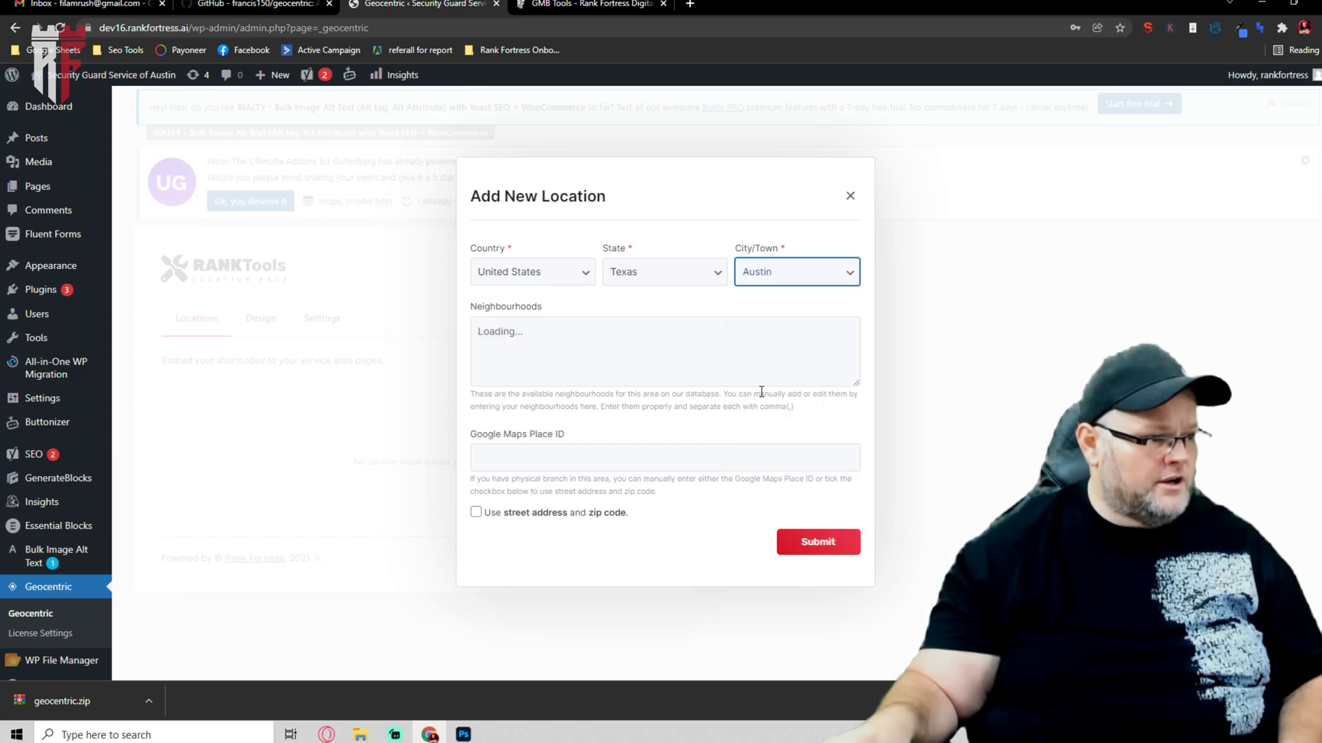
click(714, 363)
key(ctrl+a)
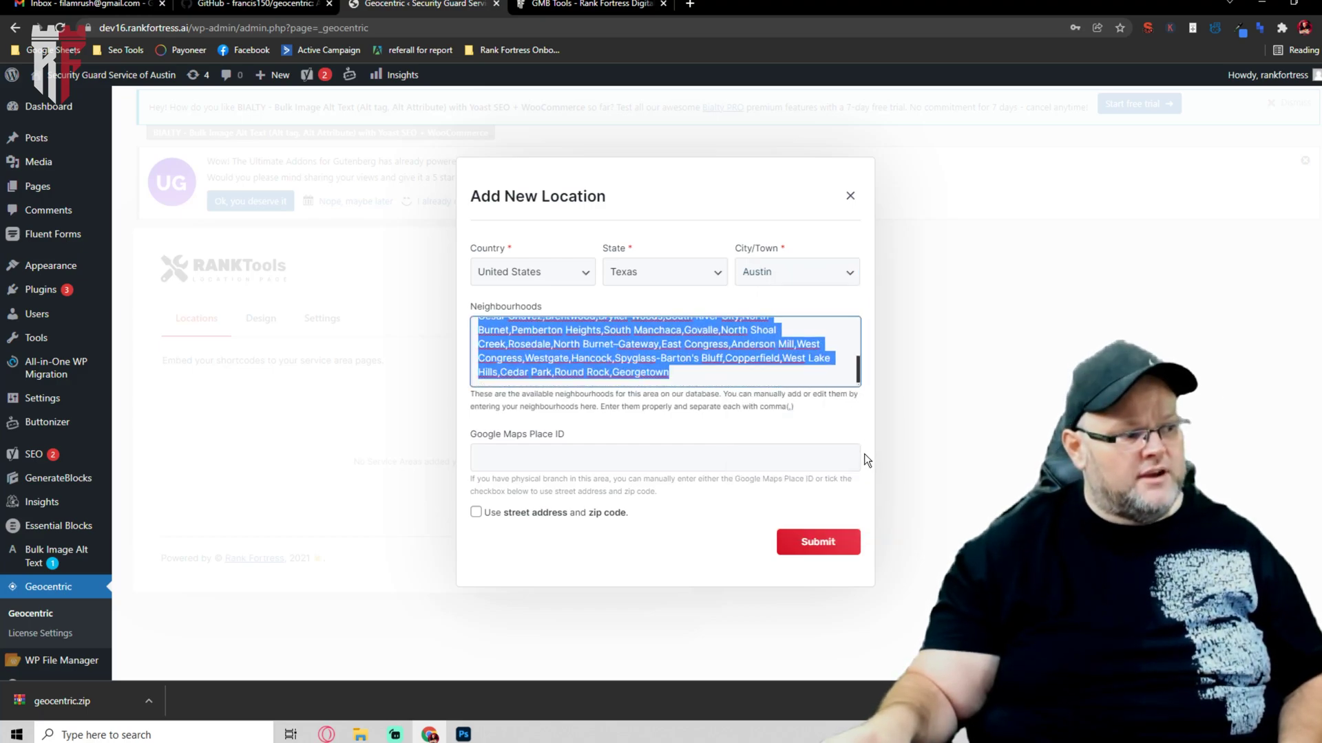
click(705, 368)
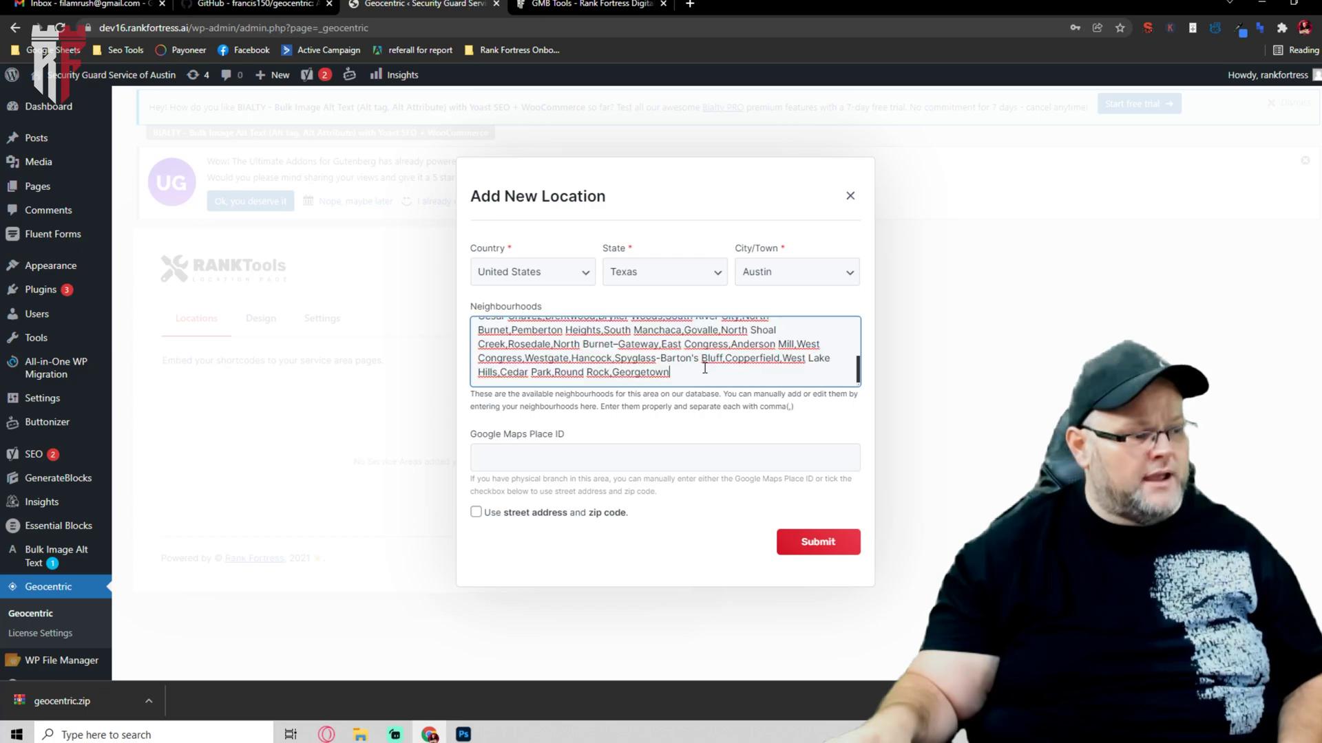
double_click(656, 373)
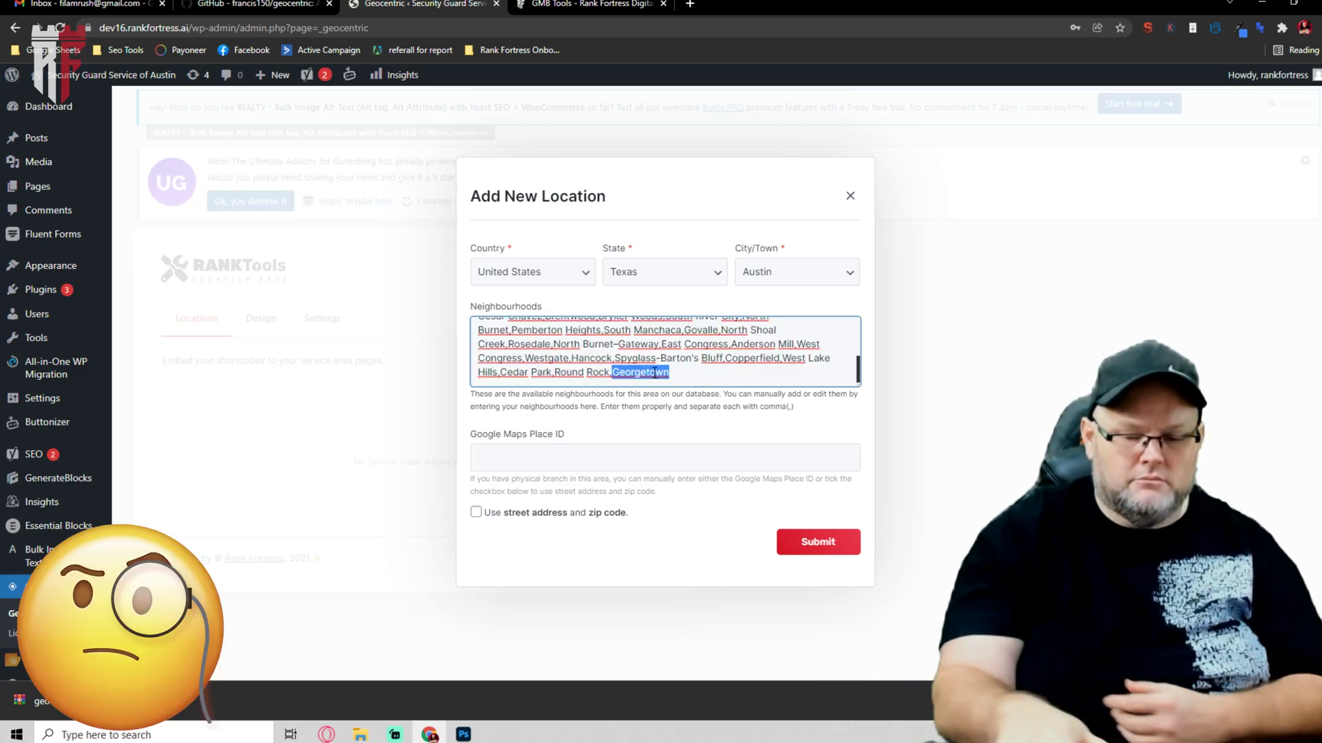
key(BackSpace)
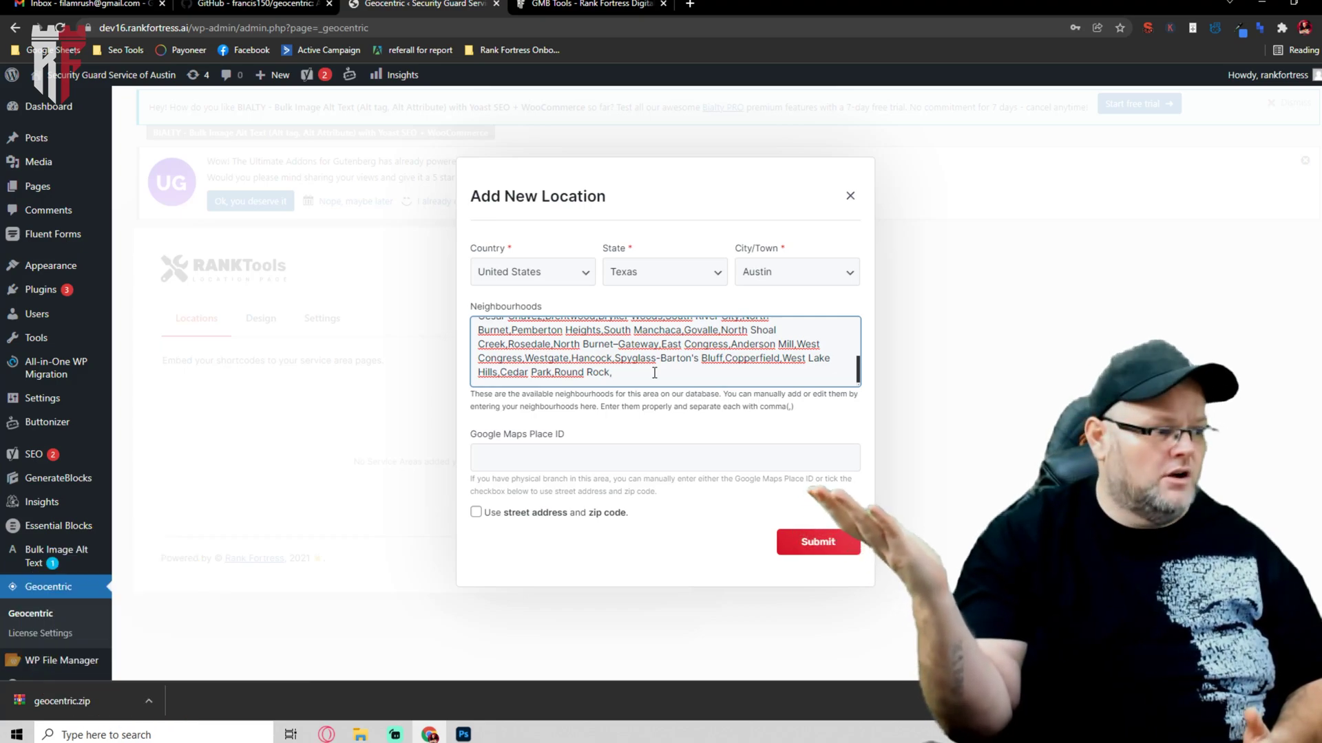
key(ctrl+z)
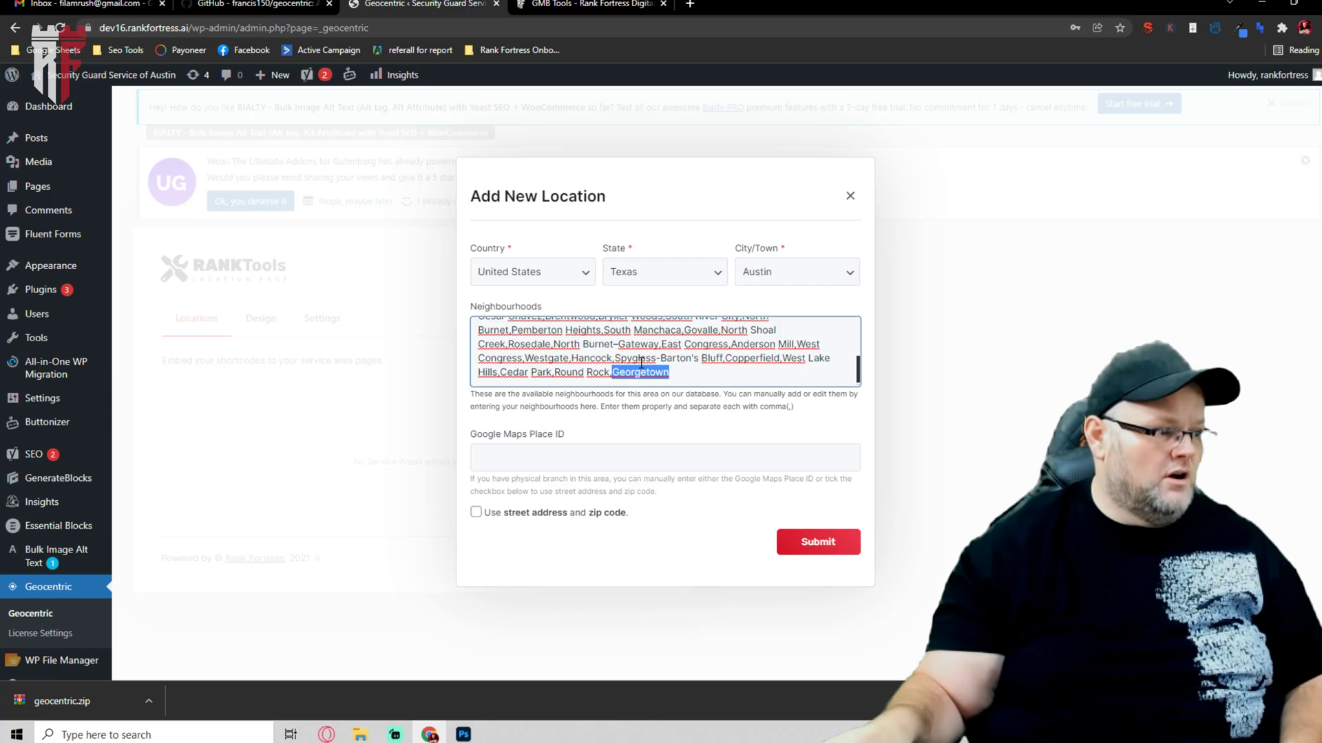
scroll(633, 359, up, 5)
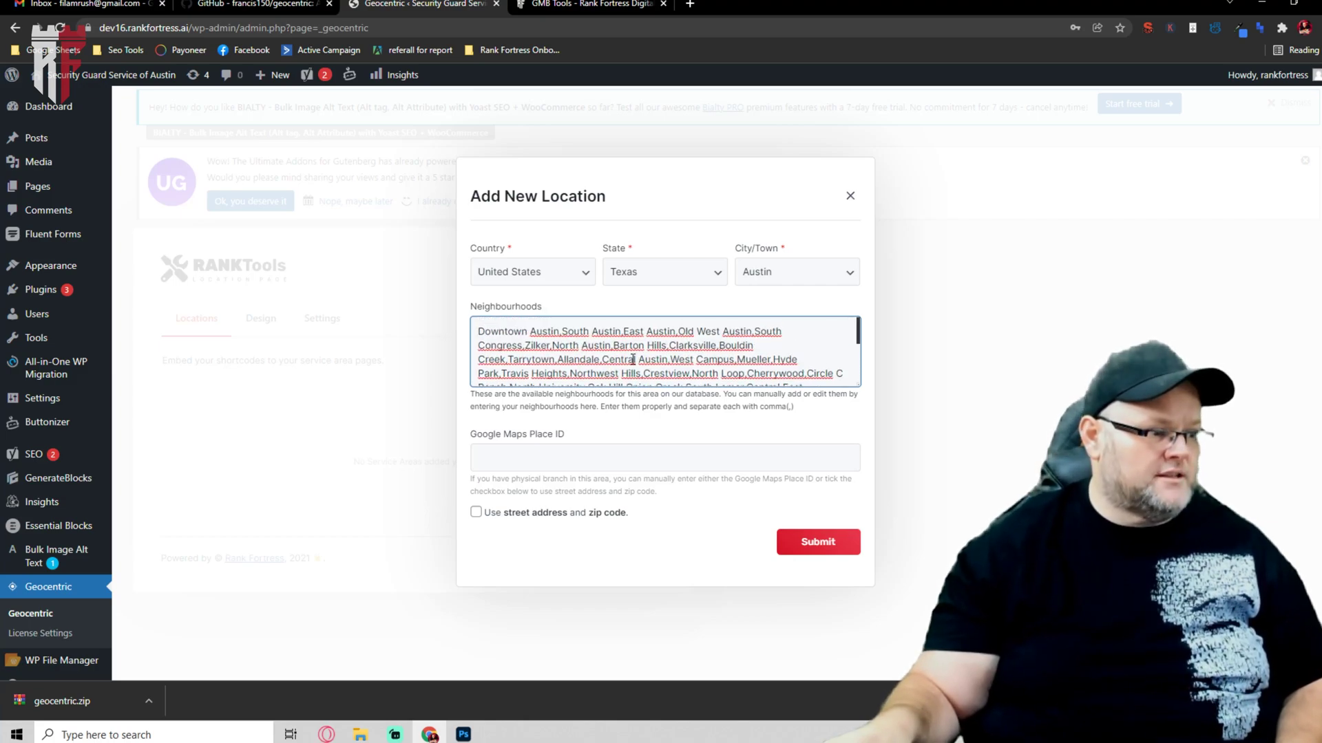
scroll(632, 360, down, 2)
Paste the Google Maps Place ID, keep Place ID mode instead of street address, and submit
click(640, 459)
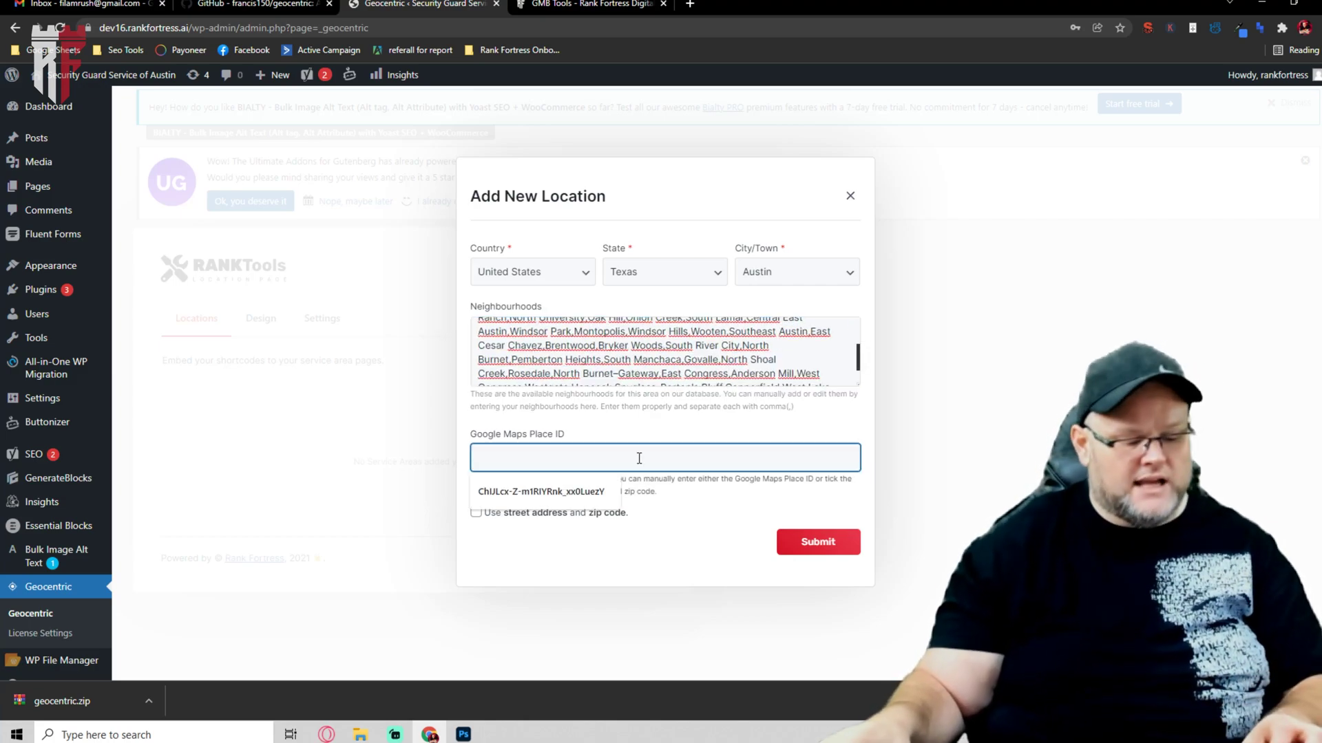
text(ChIJLcx-Z-m1RIYRnk_xx0LuezY)
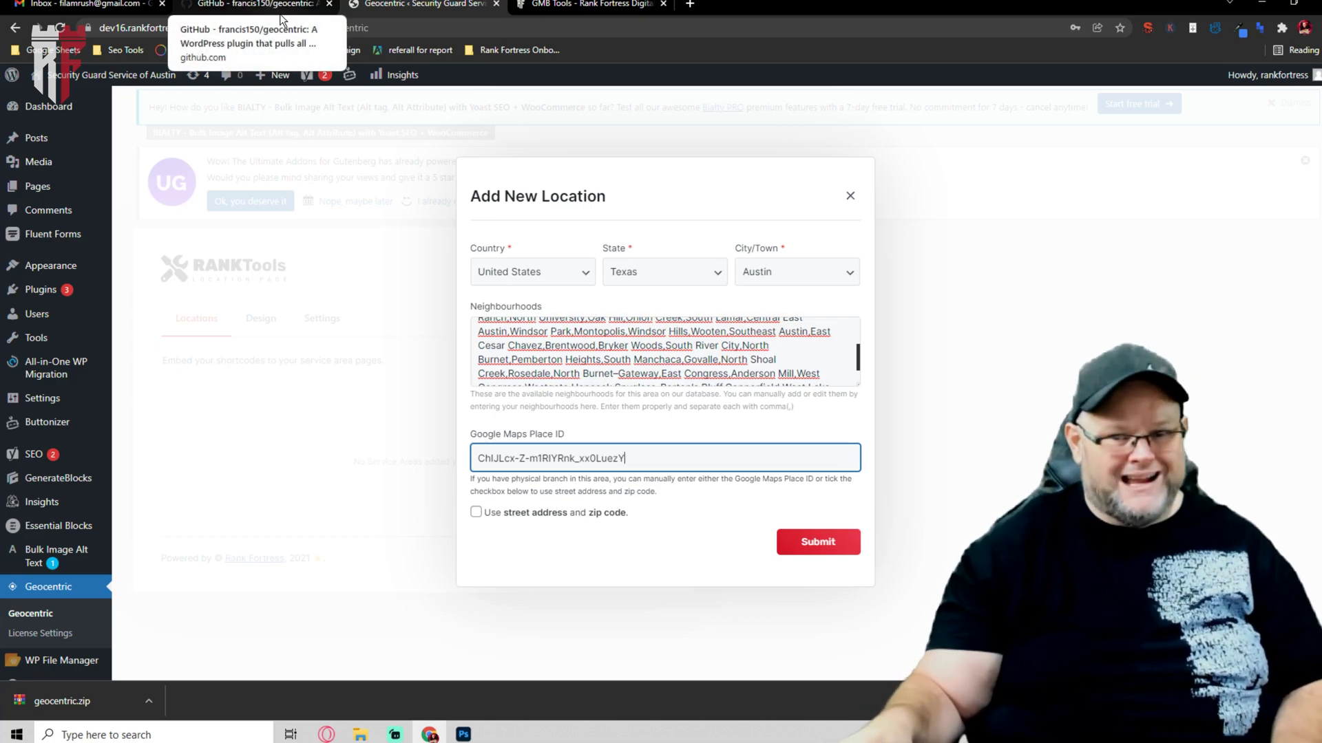
click(476, 513)
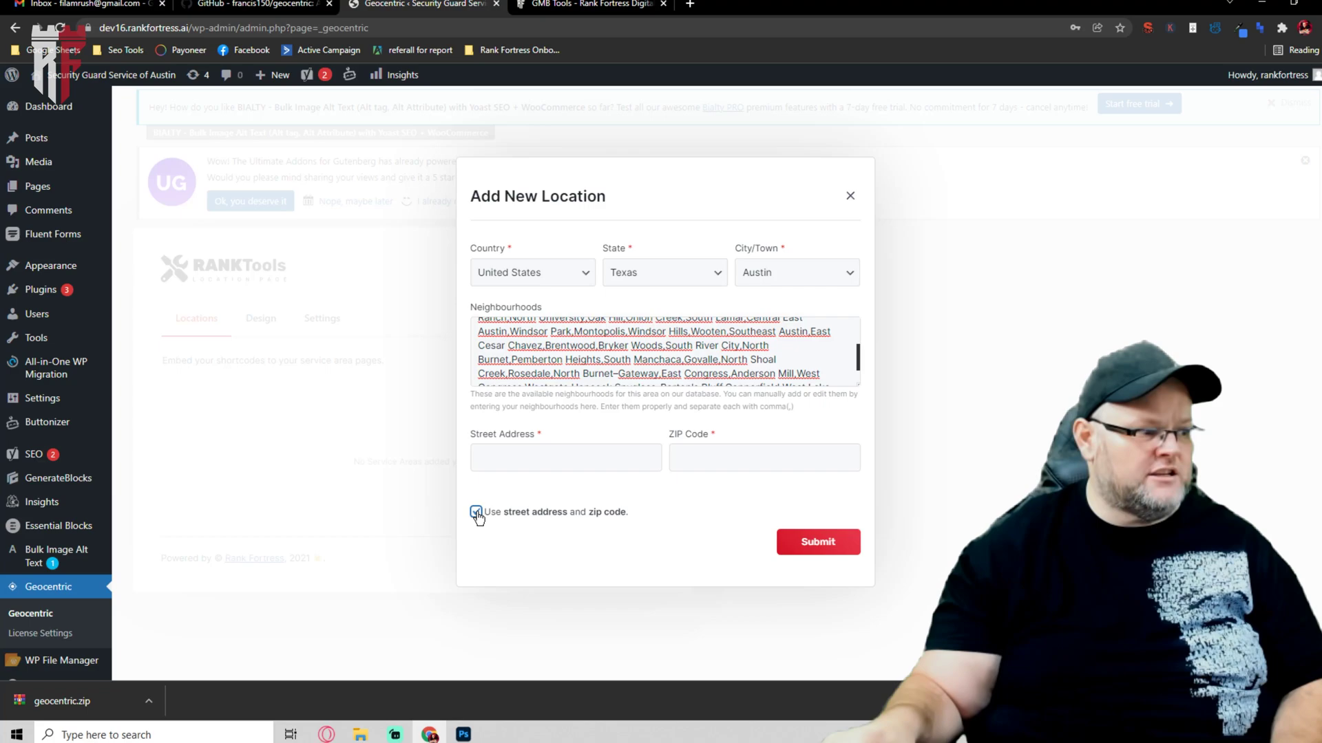
click(476, 512)
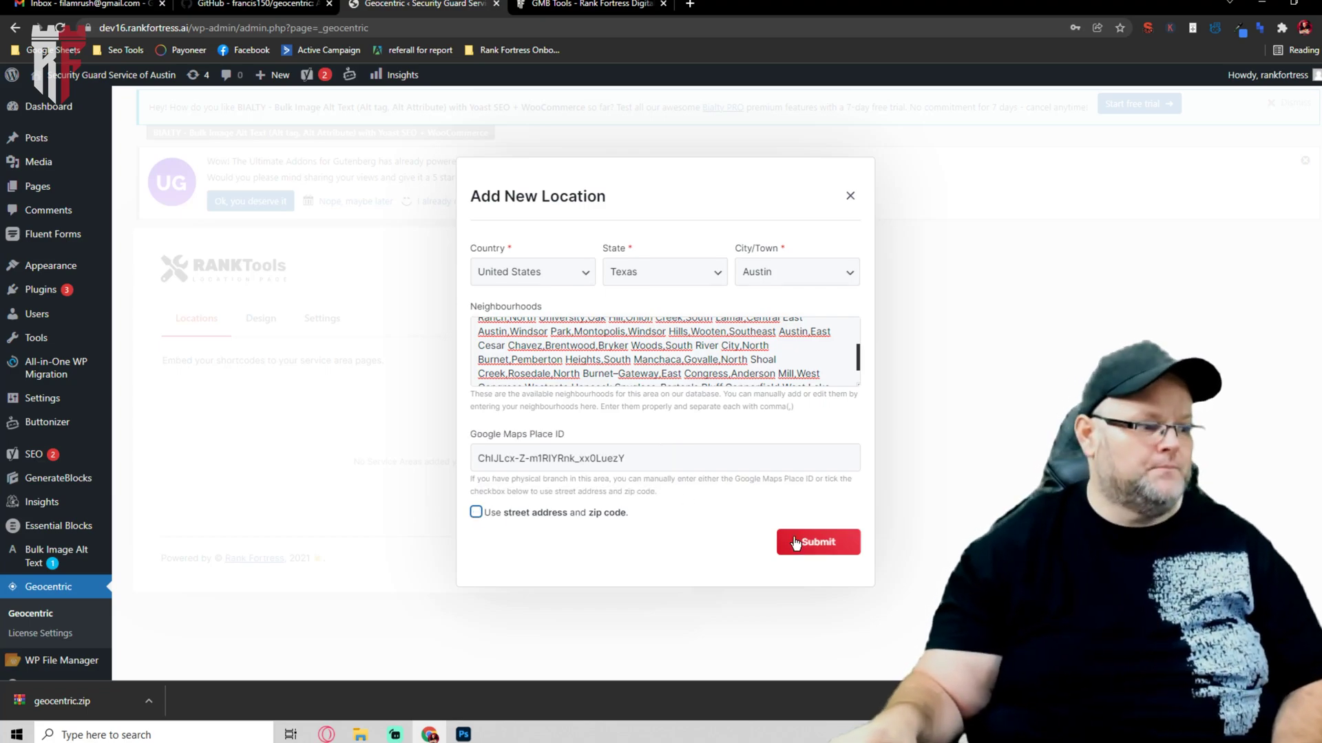
click(815, 550)
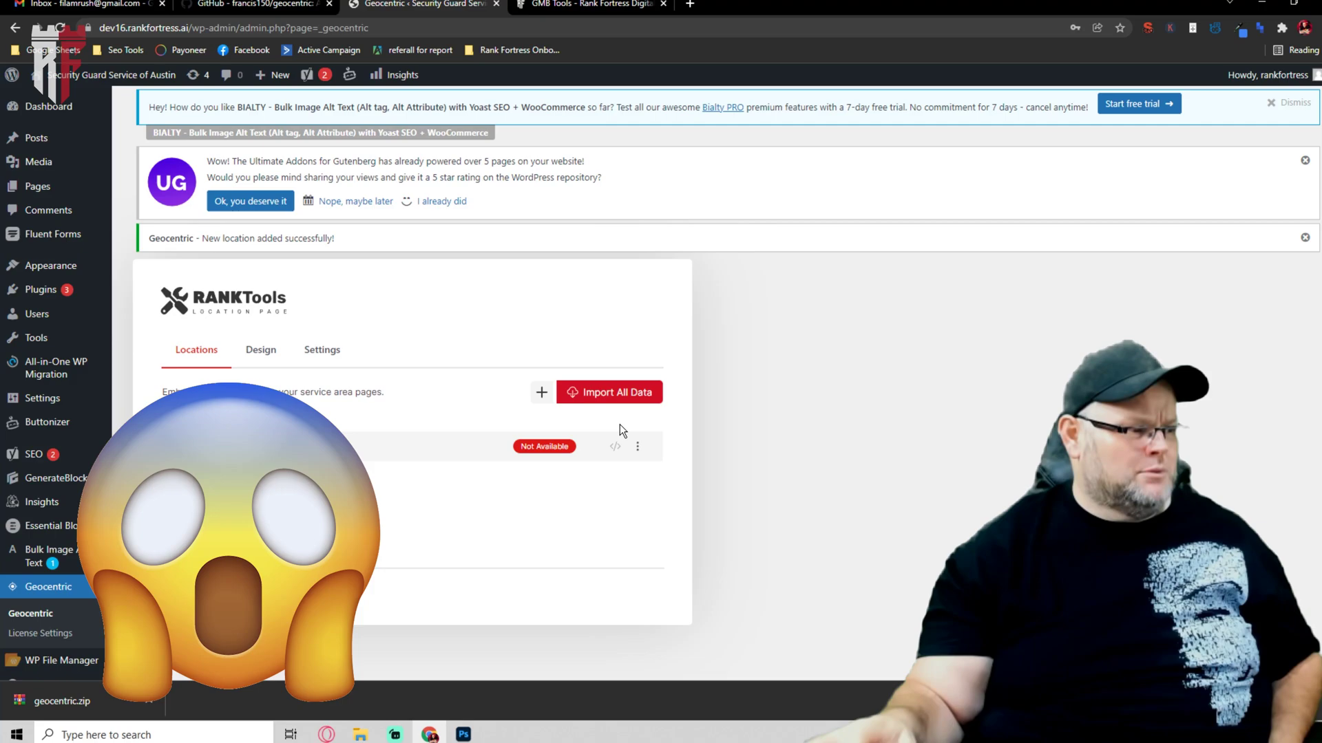
Set Austin, TX as the primary location and confirm with OK
click(638, 449)
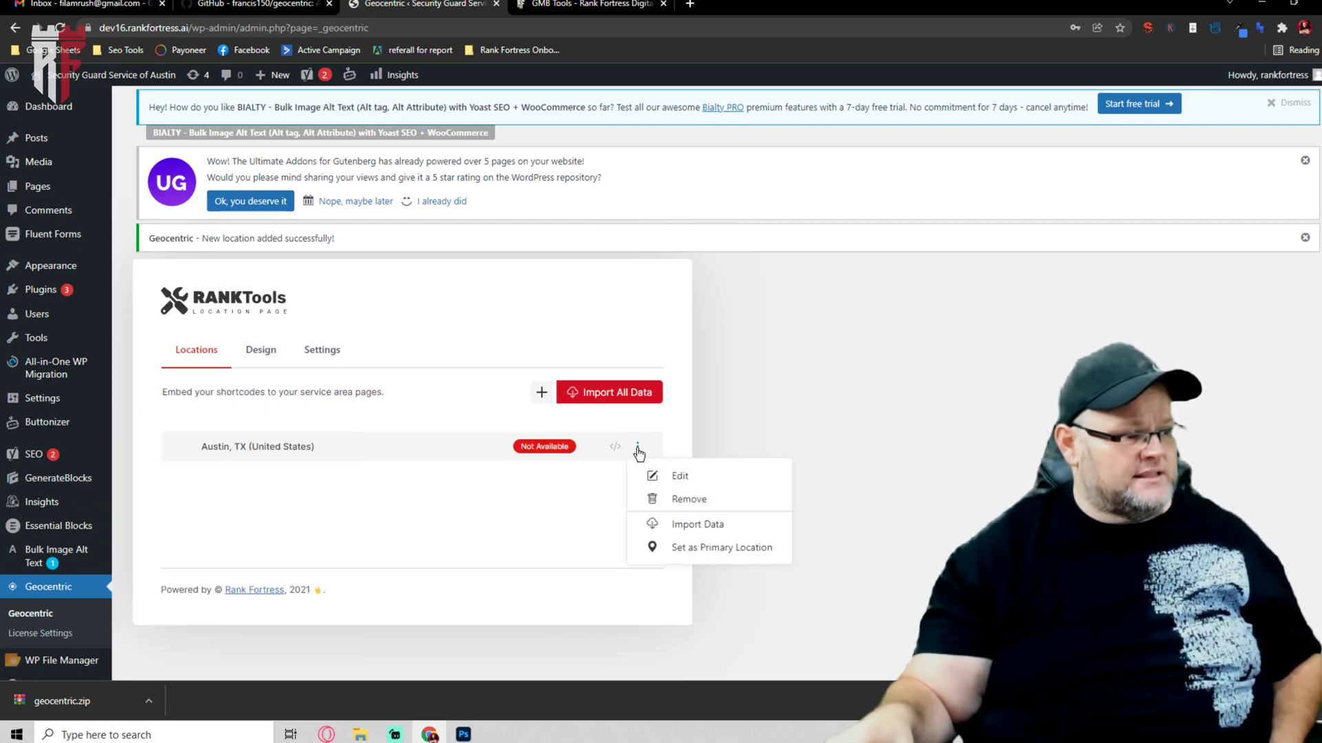
click(678, 548)
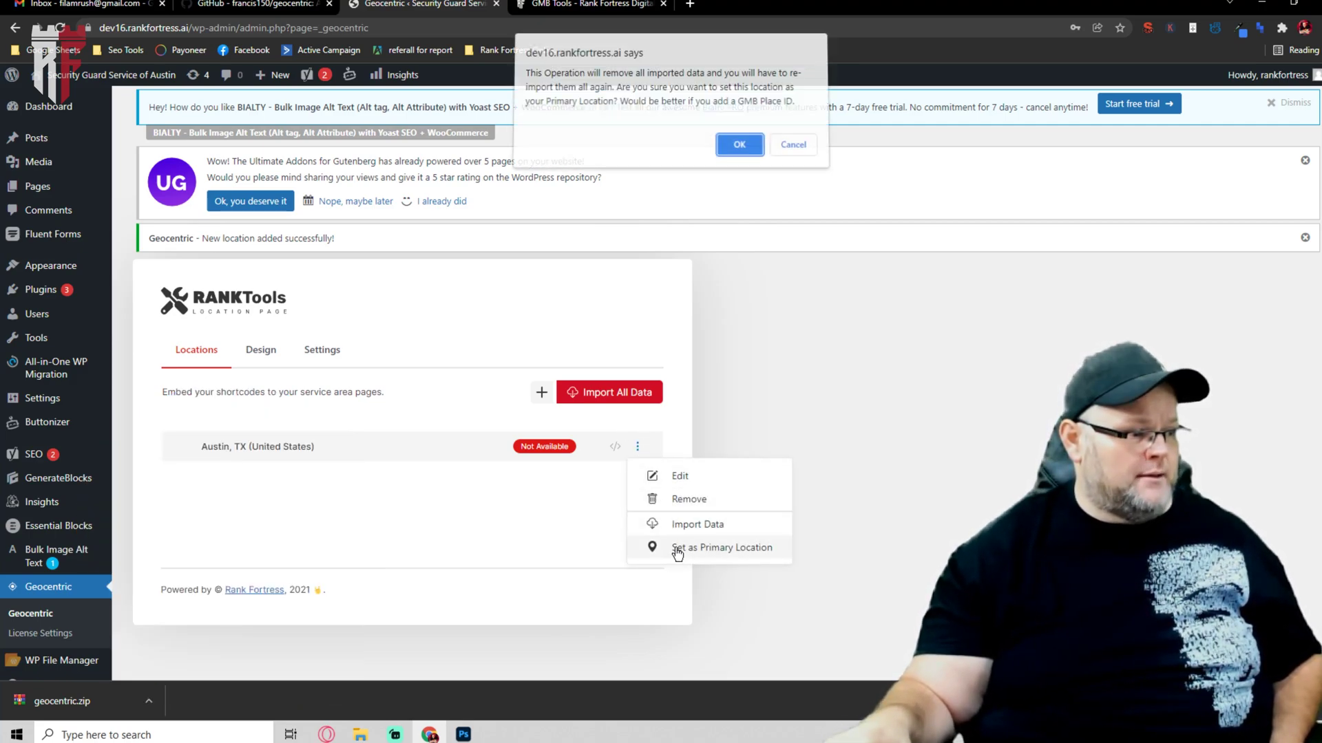
click(740, 149)
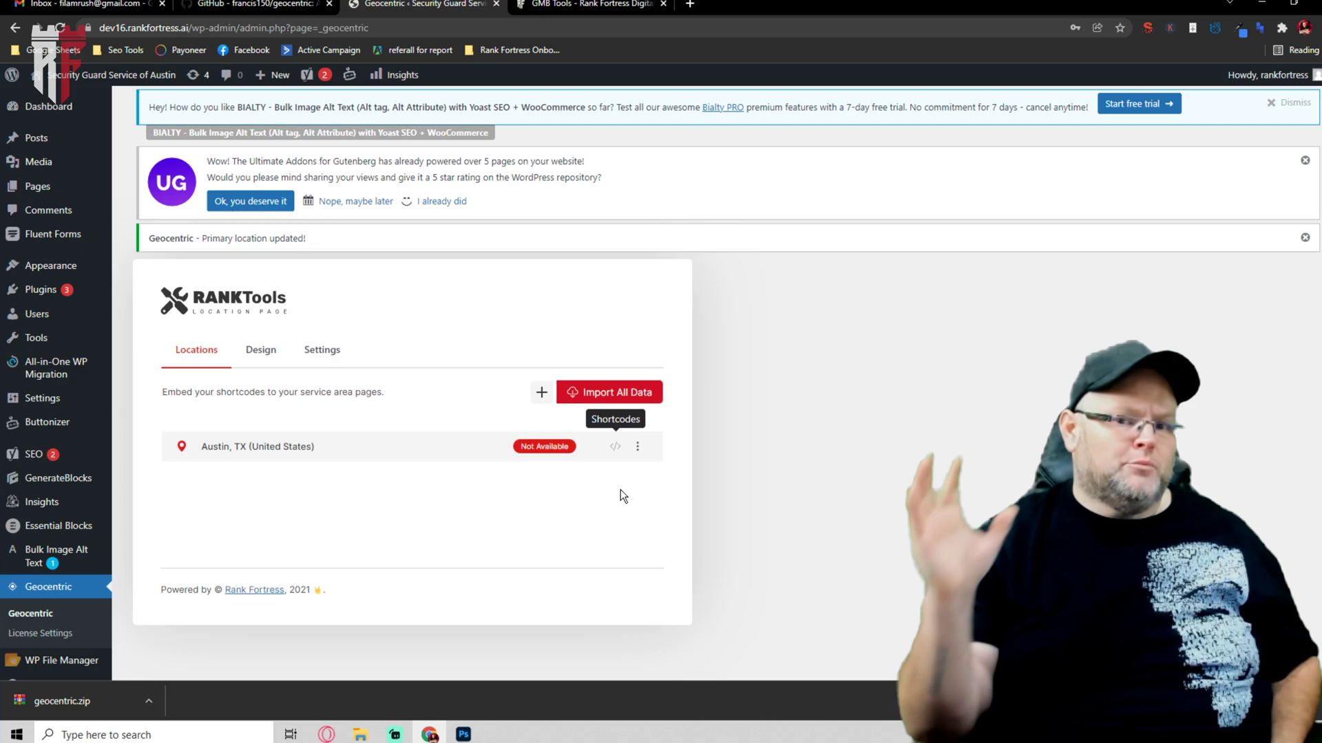
Import Austin, TX's Geocentric data so it shows Available, then show its shortcodes
click(638, 449)
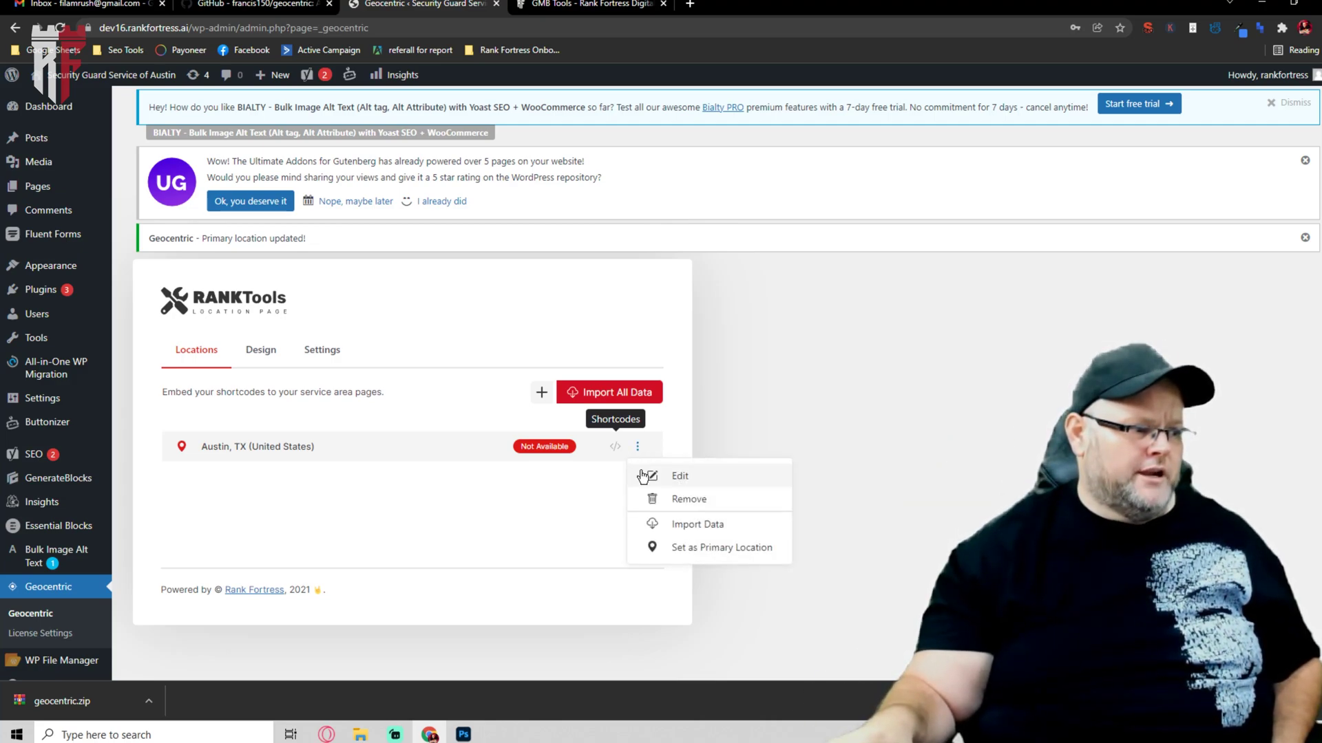
click(672, 520)
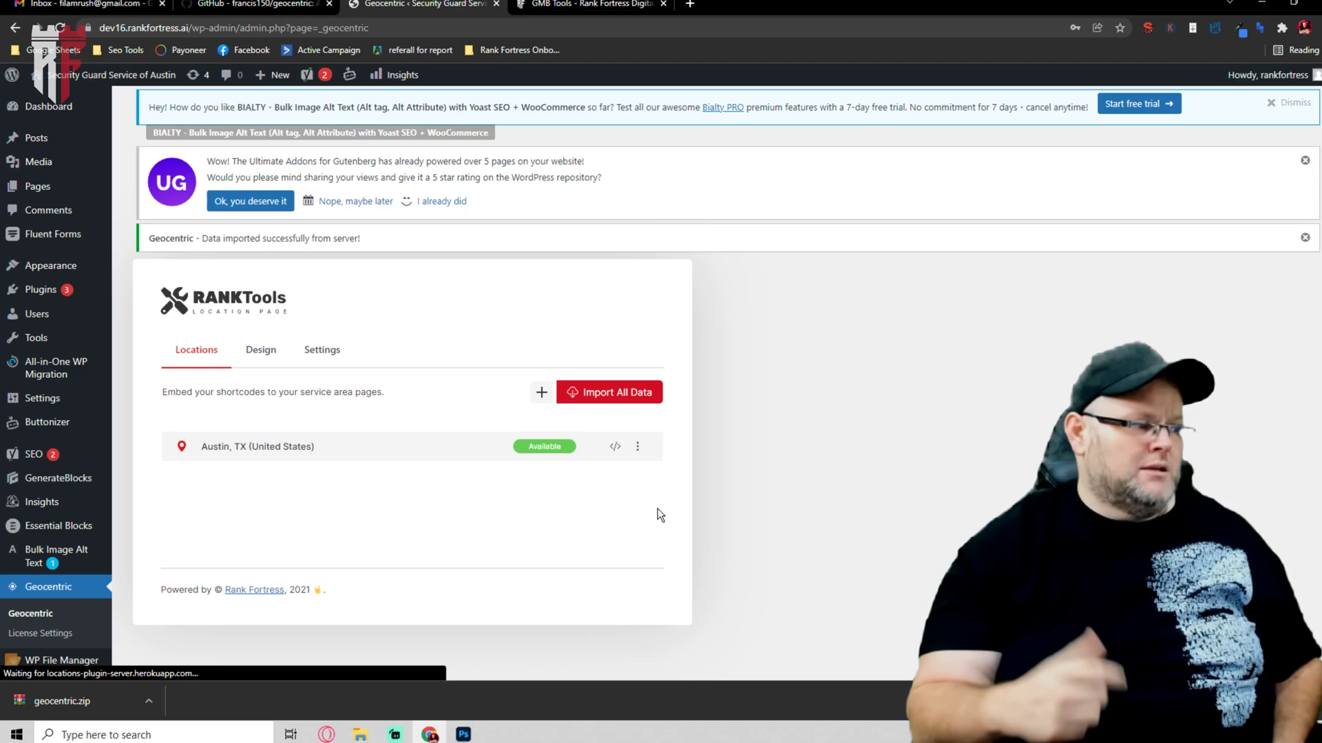
click(616, 448)
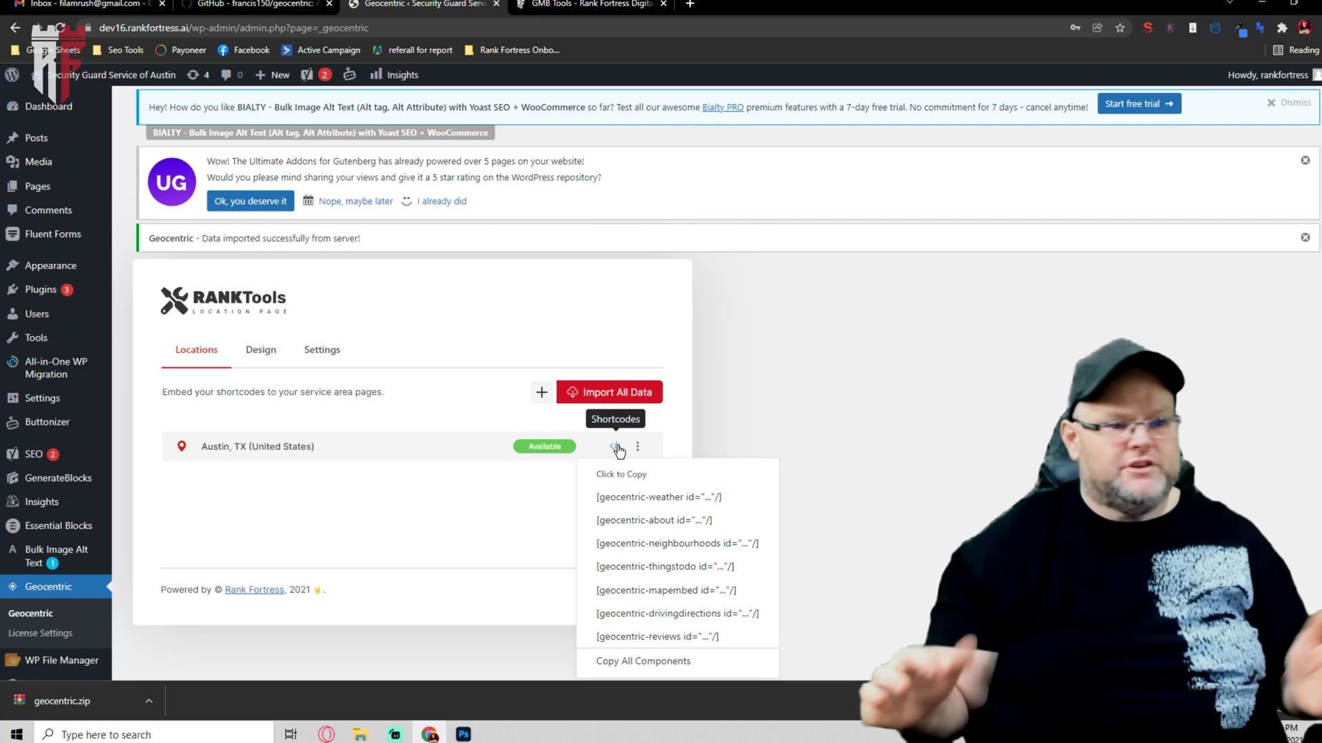
Copy all Austin, TX shortcodes and open the site's Service Areas > Austin, TX page
click(627, 662)
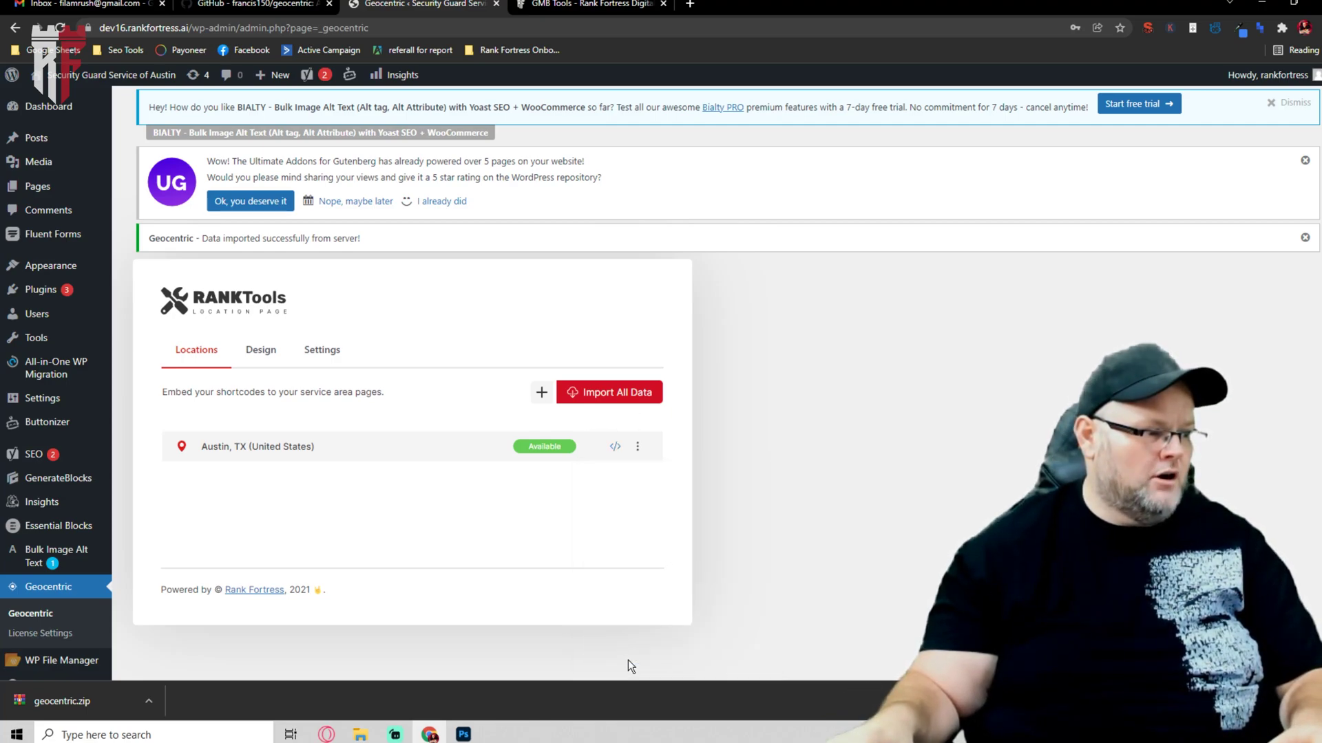
mouse_move(101, 84)
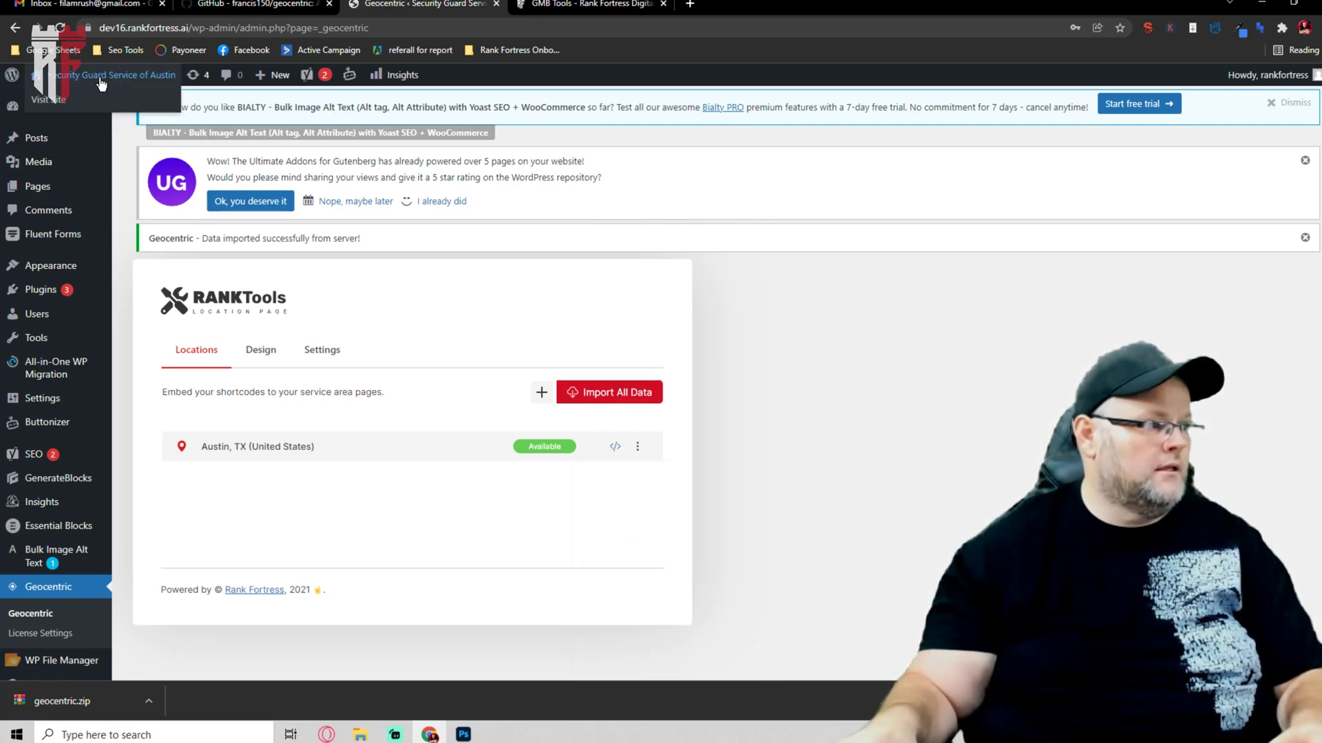
click(102, 84)
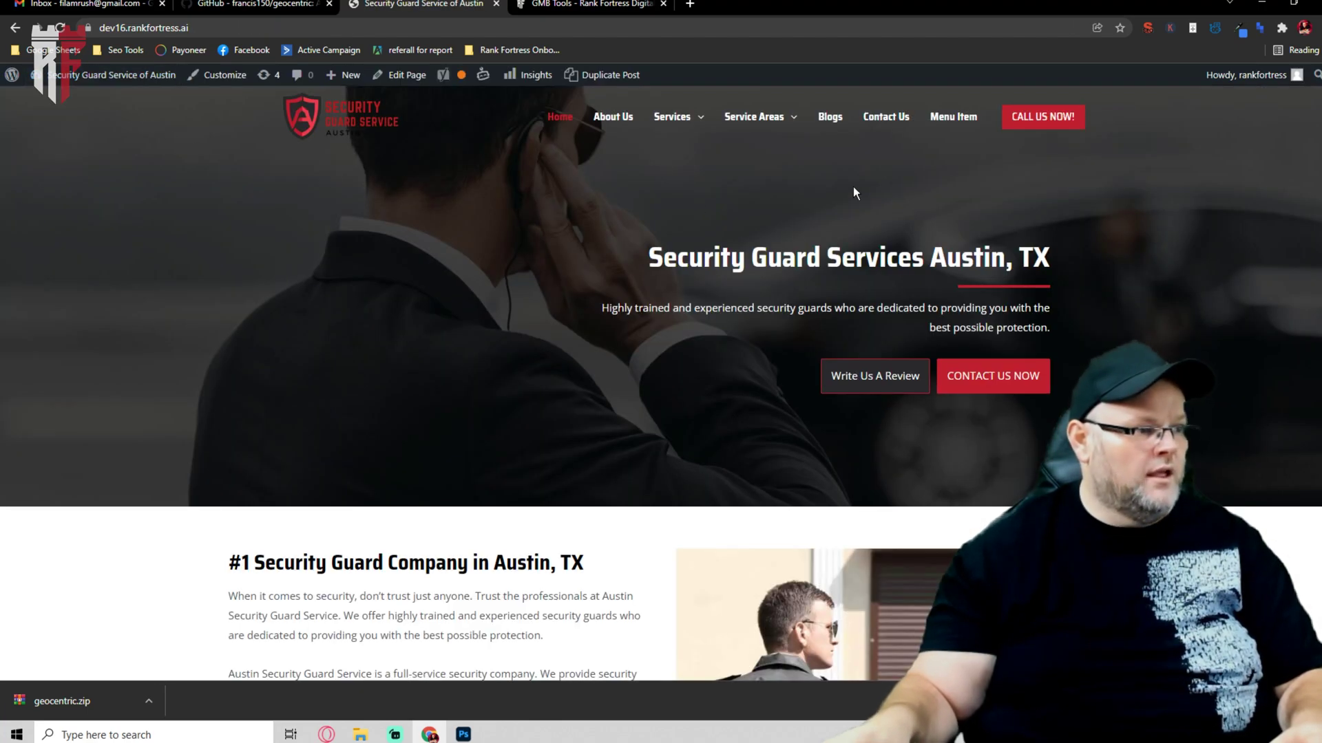
mouse_move(798, 127)
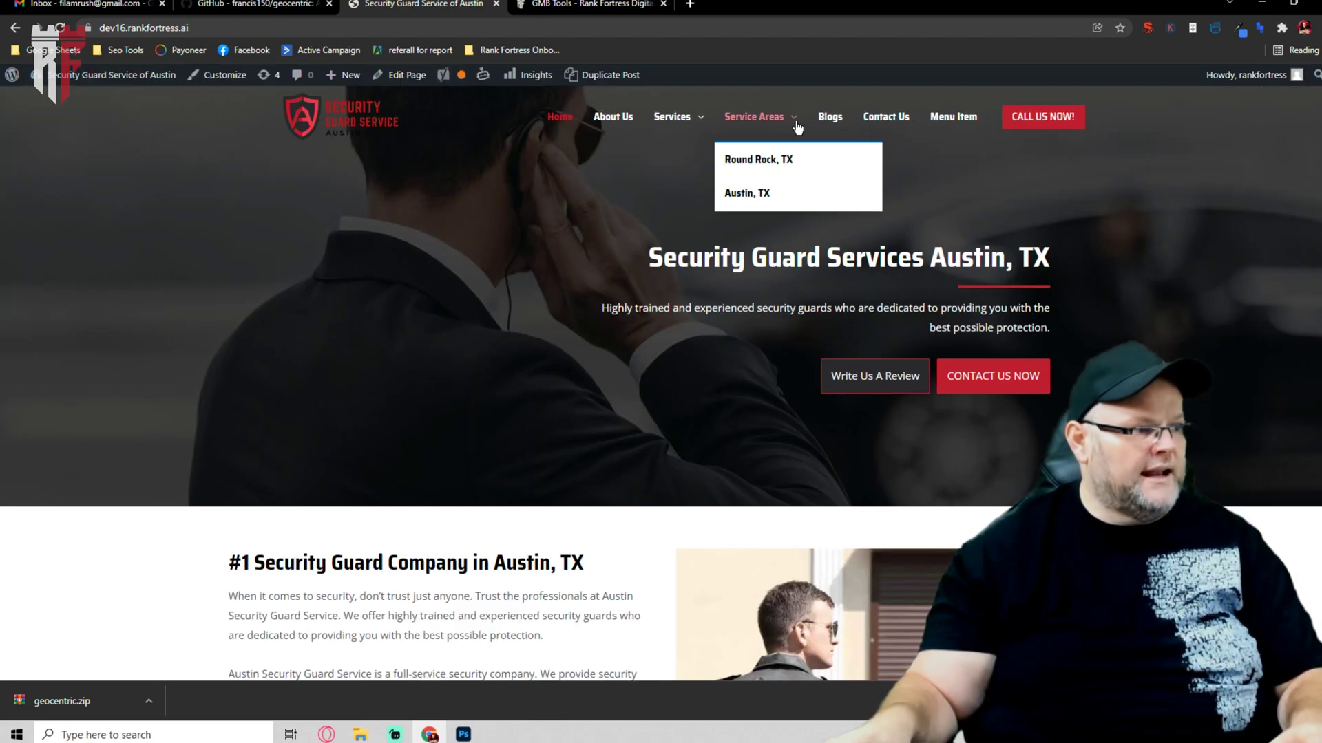
click(760, 195)
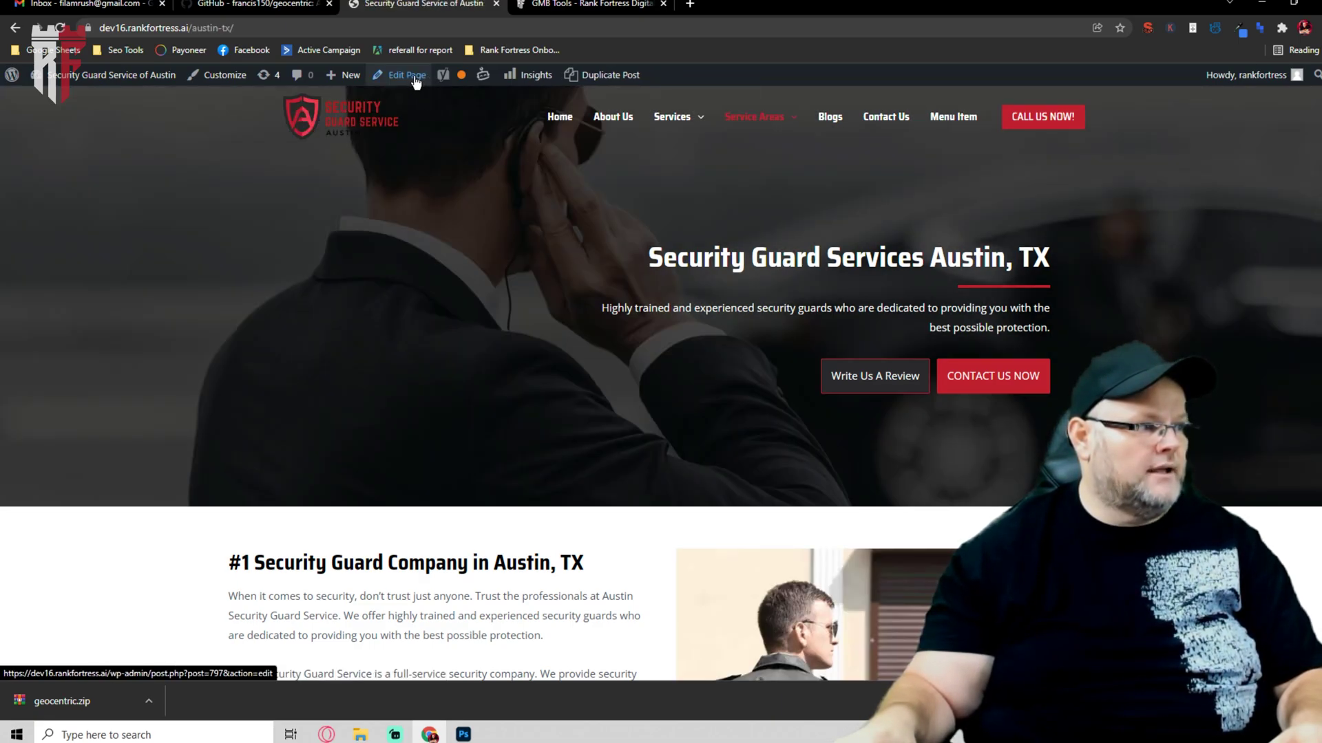
Open the Austin, TX page in the block editor and dismiss the welcome tour
click(406, 76)
scroll(491, 253, down, 15)
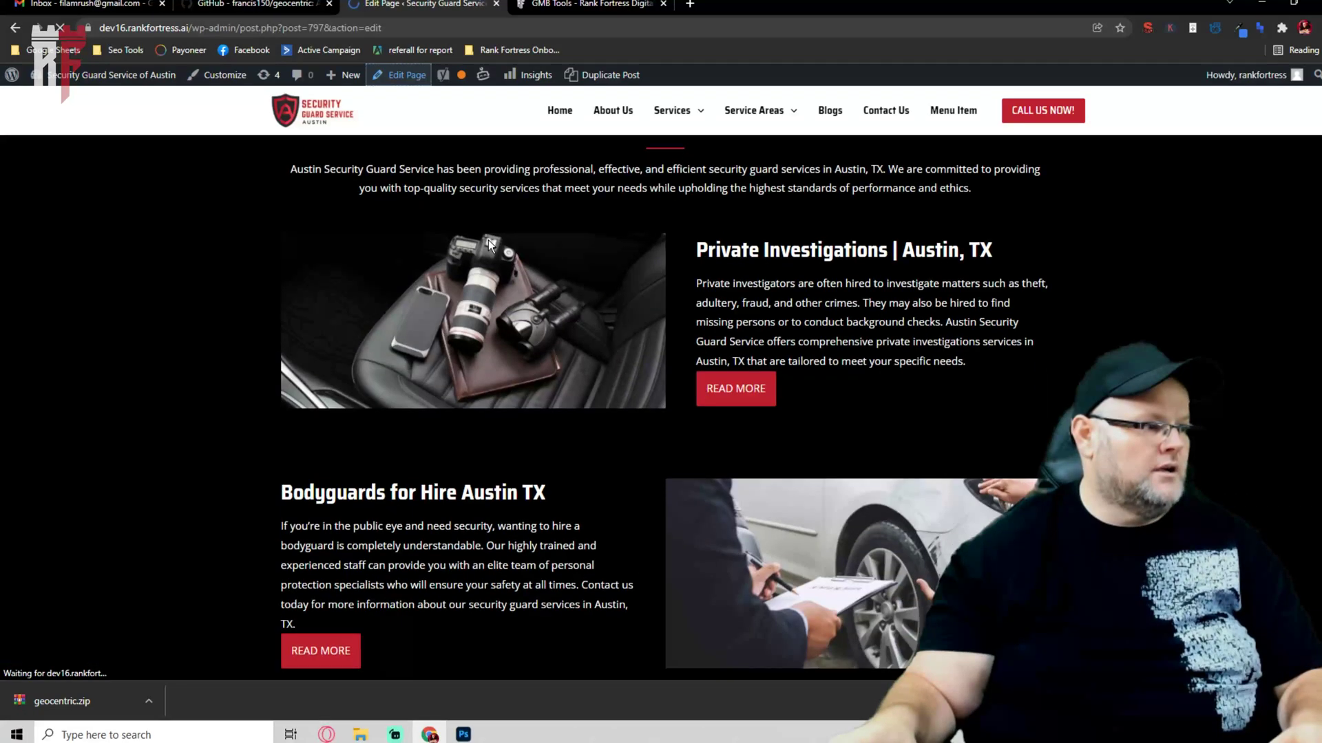
scroll(489, 240, down, 20)
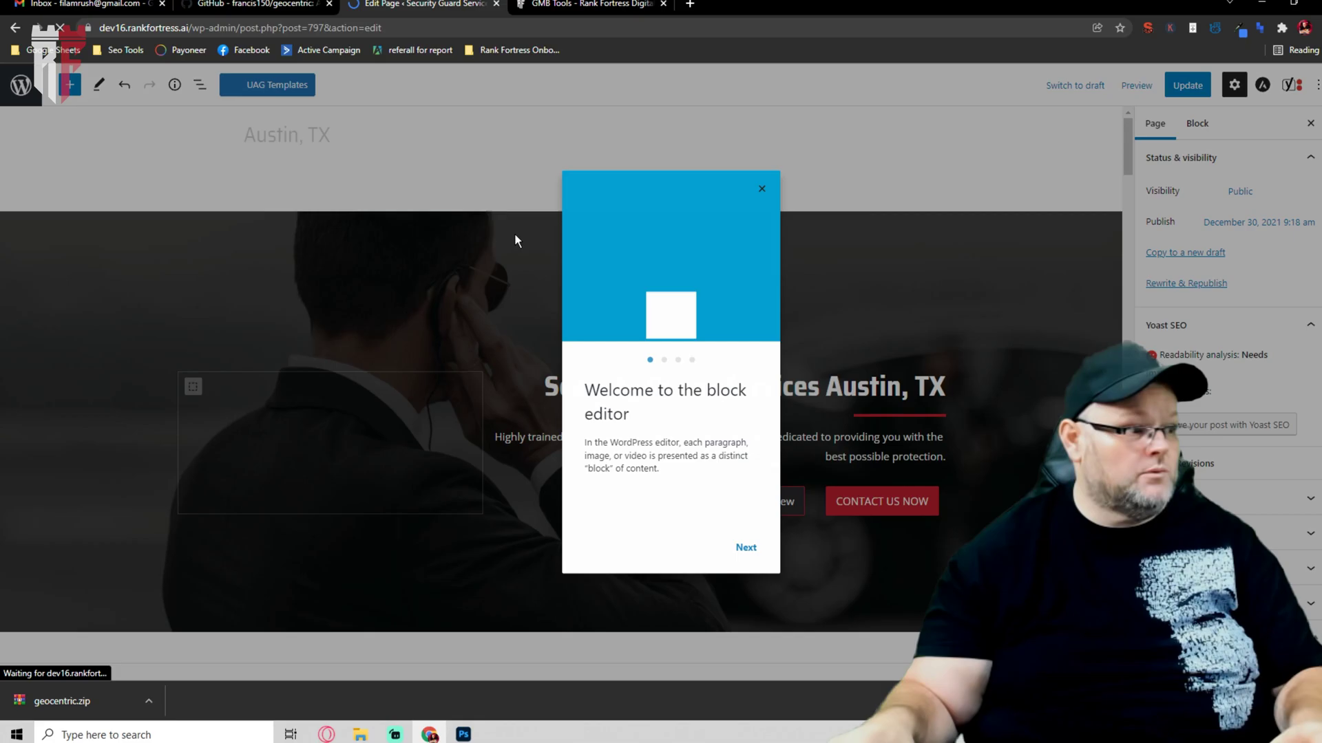
click(763, 187)
scroll(762, 188, down, 20)
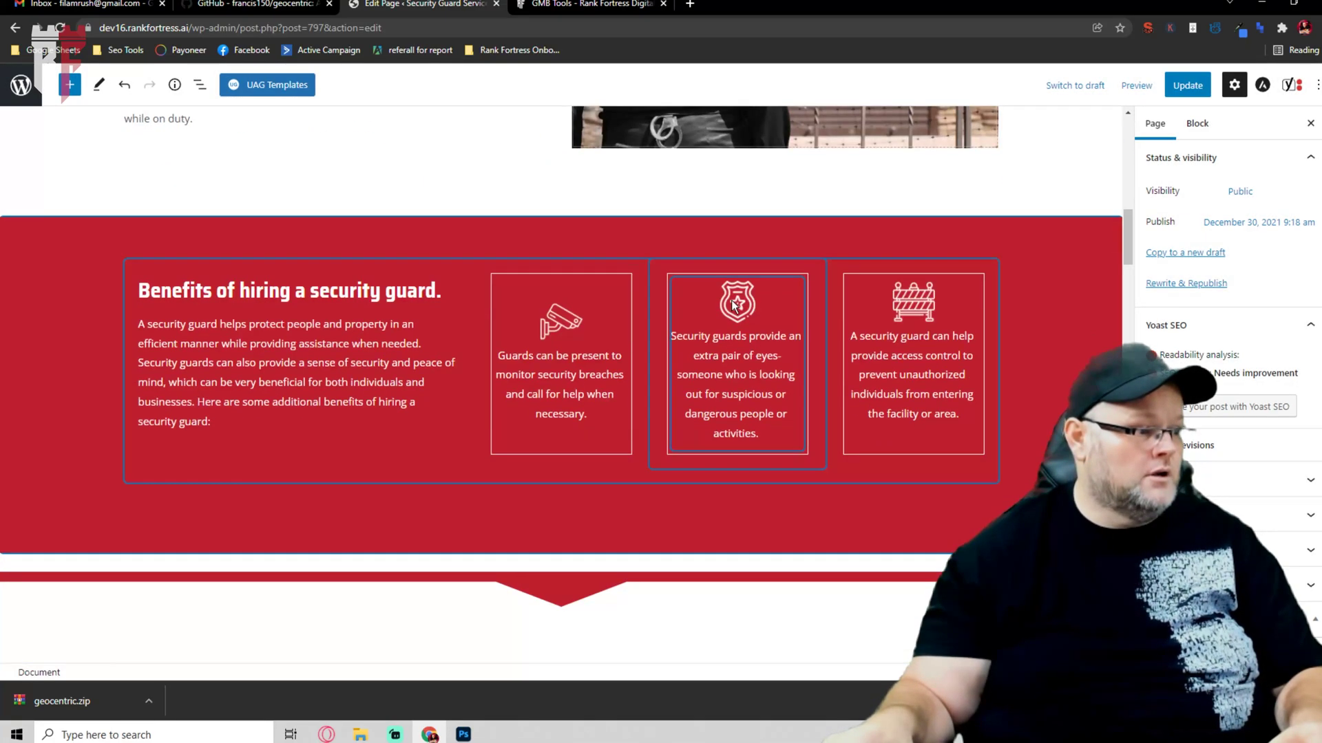
scroll(724, 286, down, 20)
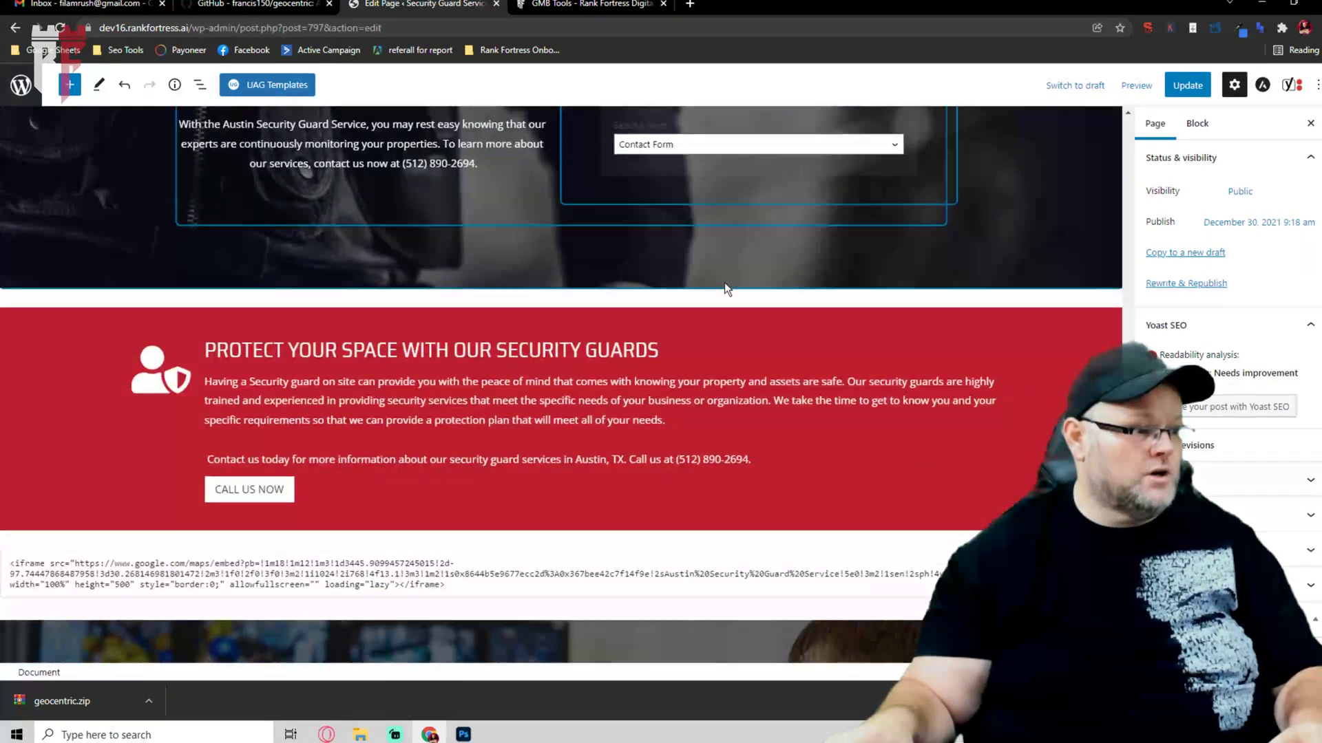
scroll(723, 287, up, 5)
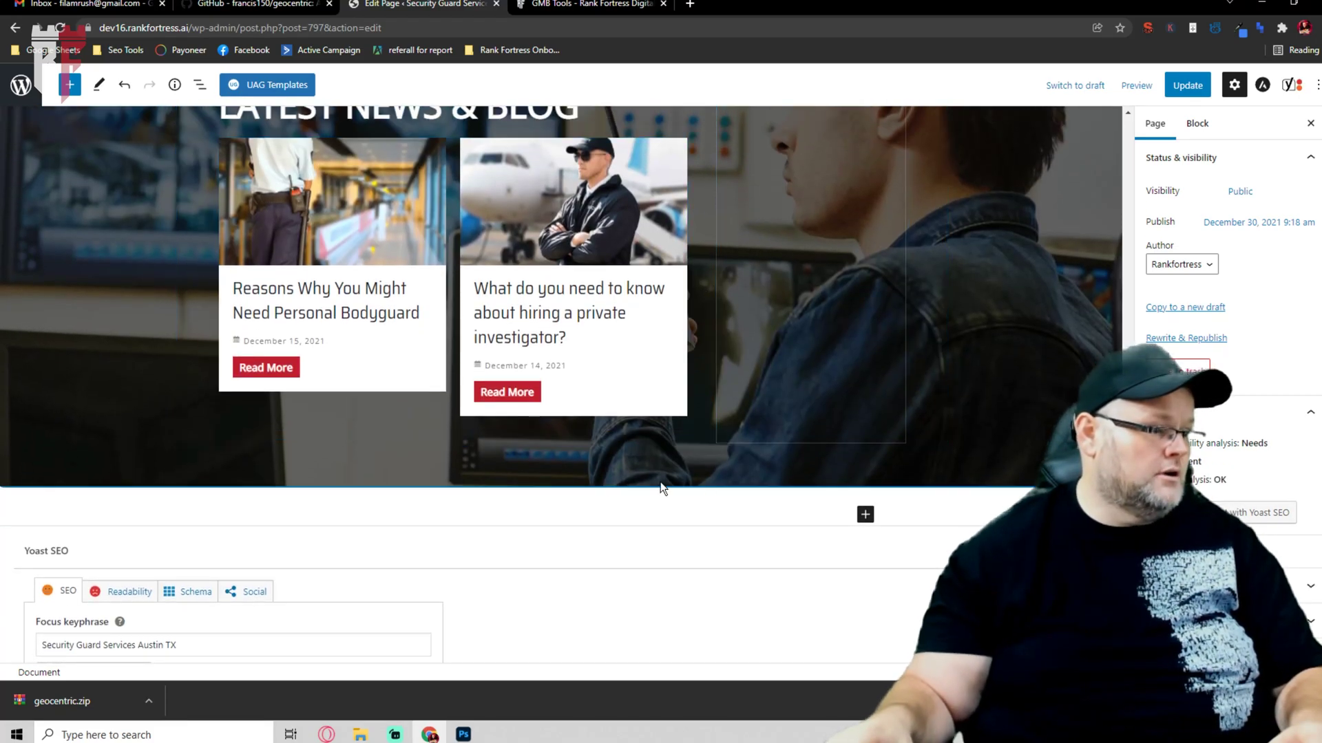
Add a Shortcode block with the pasted Geocentric shortcodes, update the page and view it
click(865, 515)
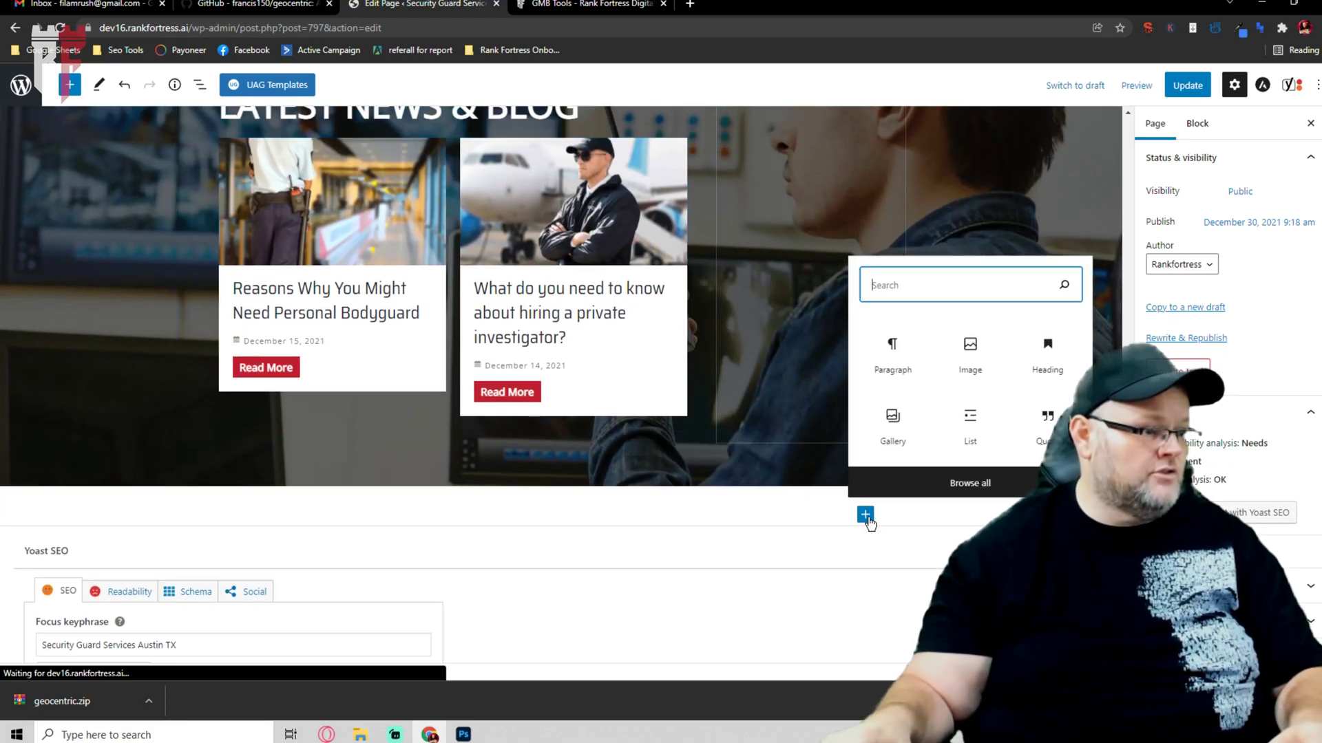
click(888, 355)
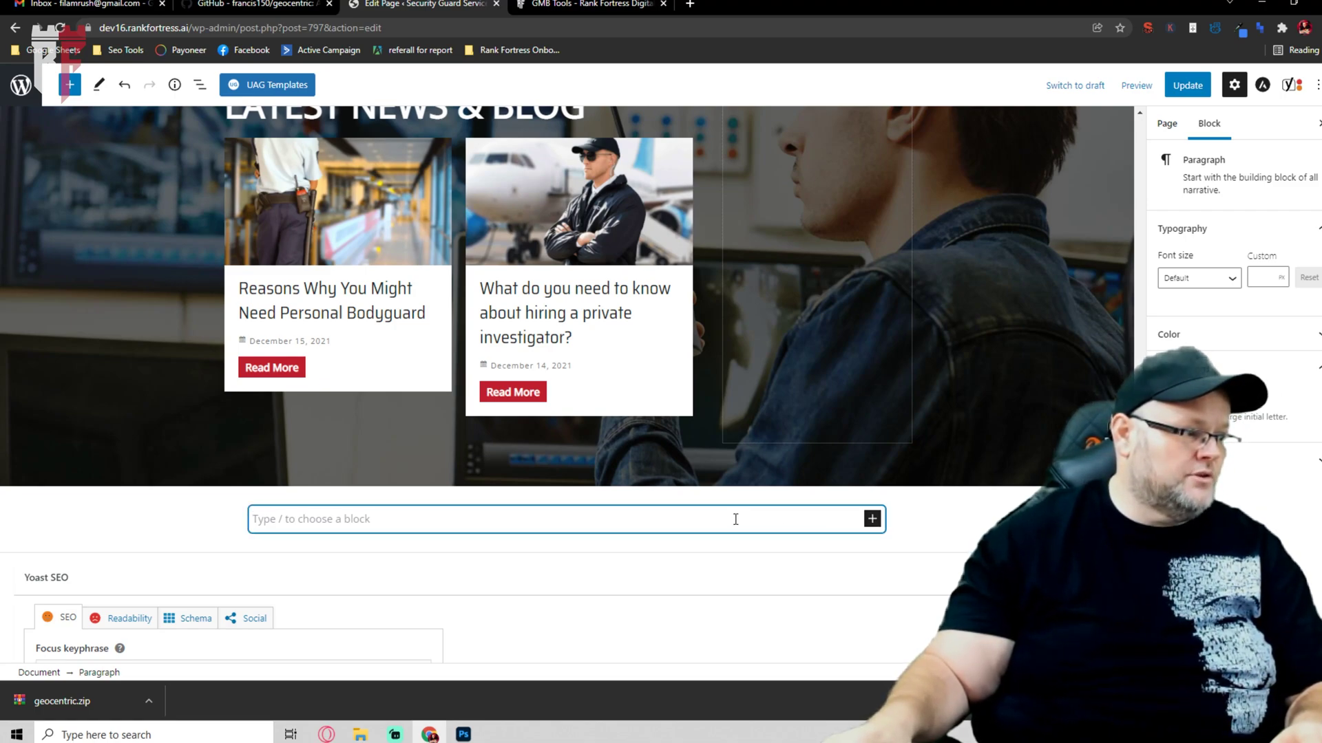
click(872, 519)
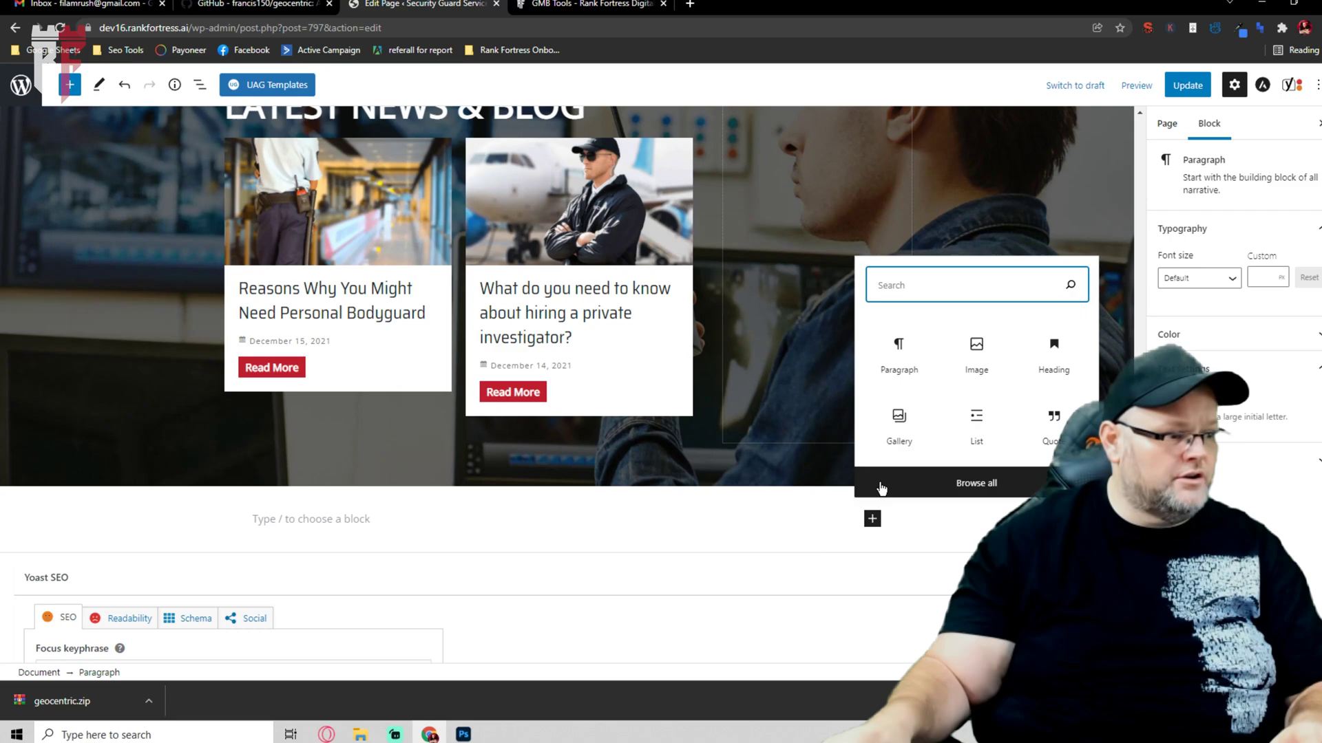
text(sho)
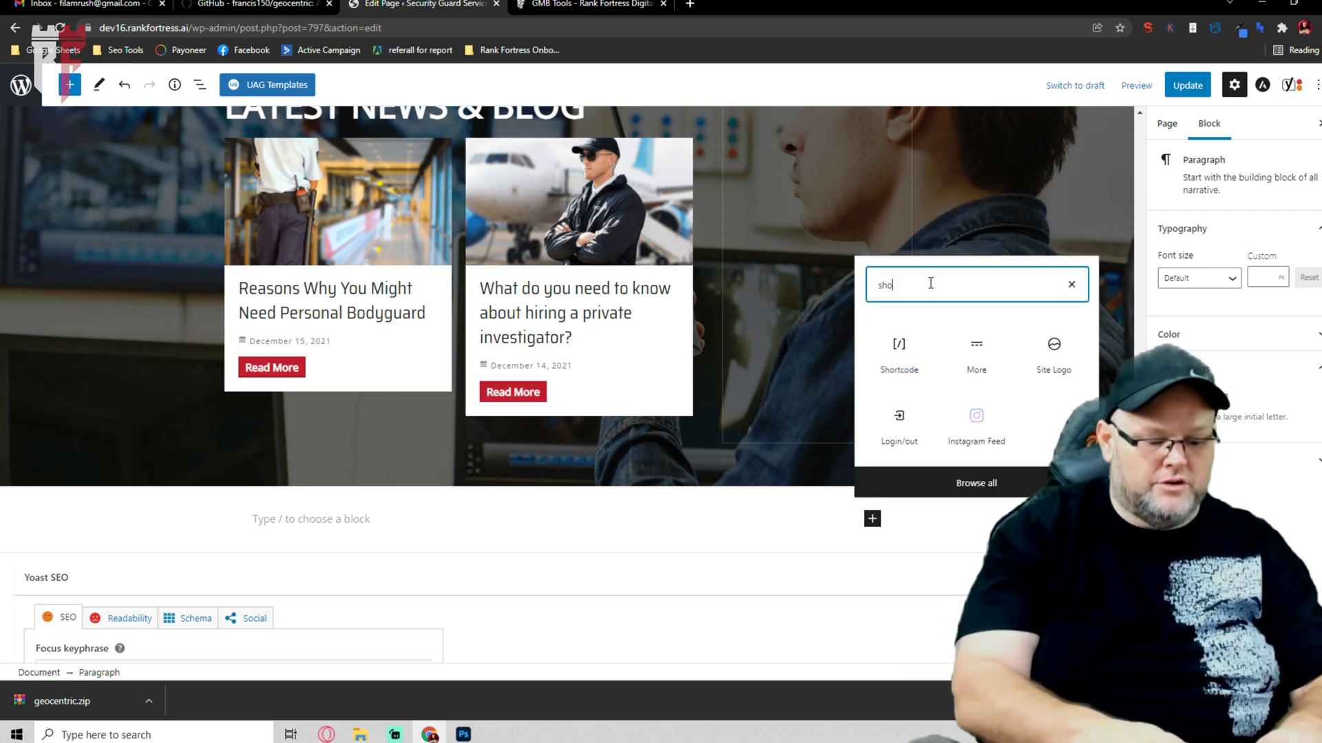
text(rt)
click(895, 421)
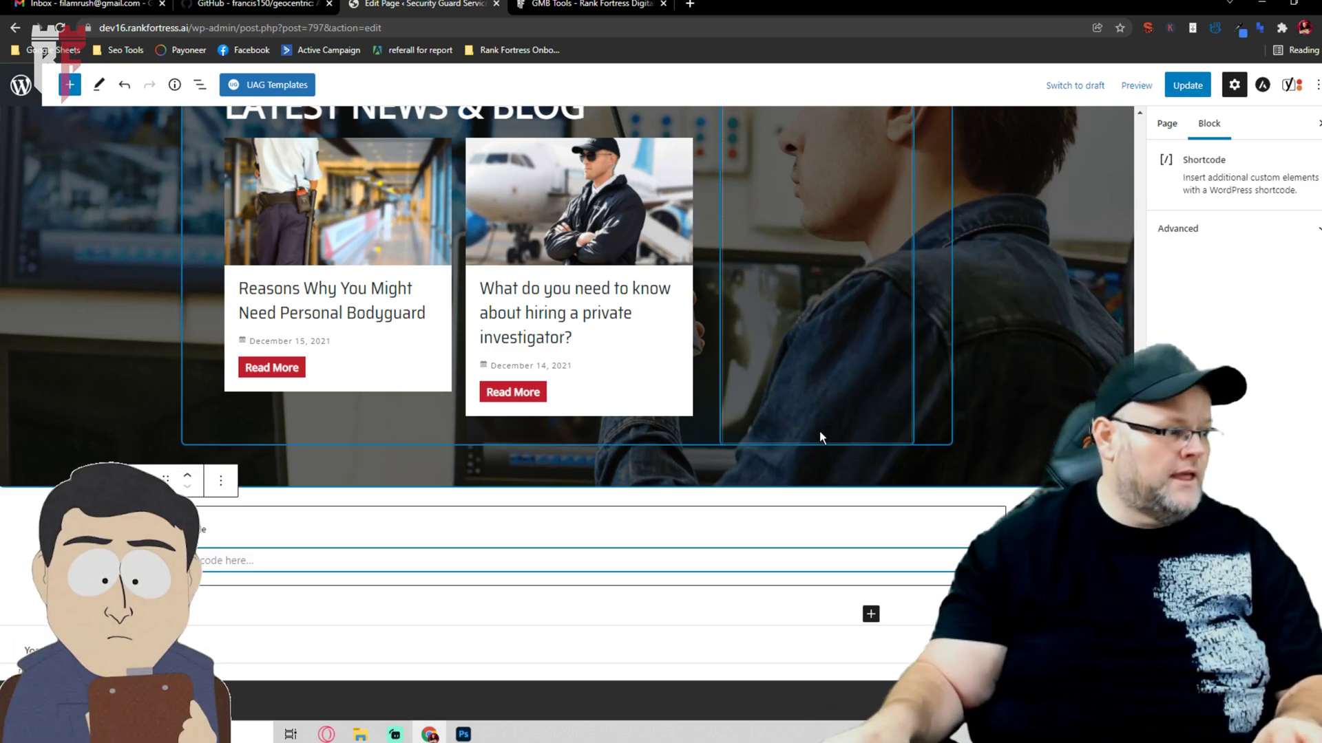
text([geocentric-weather id="a498d625-9624-49f0-b8c0-578509cfe729"][geocentric-about id="a498d625-9624-49f0-b8c0-578509cfe729"][geocentric-neighbourhoods id="a498d625-9624-49f0-b8c0-578509cfe729"][geocentric-thingstodo id="a498d625-9624-49f0-b8c0-578509cfe729"][geocentric-mapembed id="a498d625-9624-49f0-b8c0-578509cfe729"][geocentric-drivingdirections id="a498d625-9624-49f0-b8c0-578509cfe729"][geocentric-reviews id="a498d625-9624-49f0-b8c0-578509cfe729"])
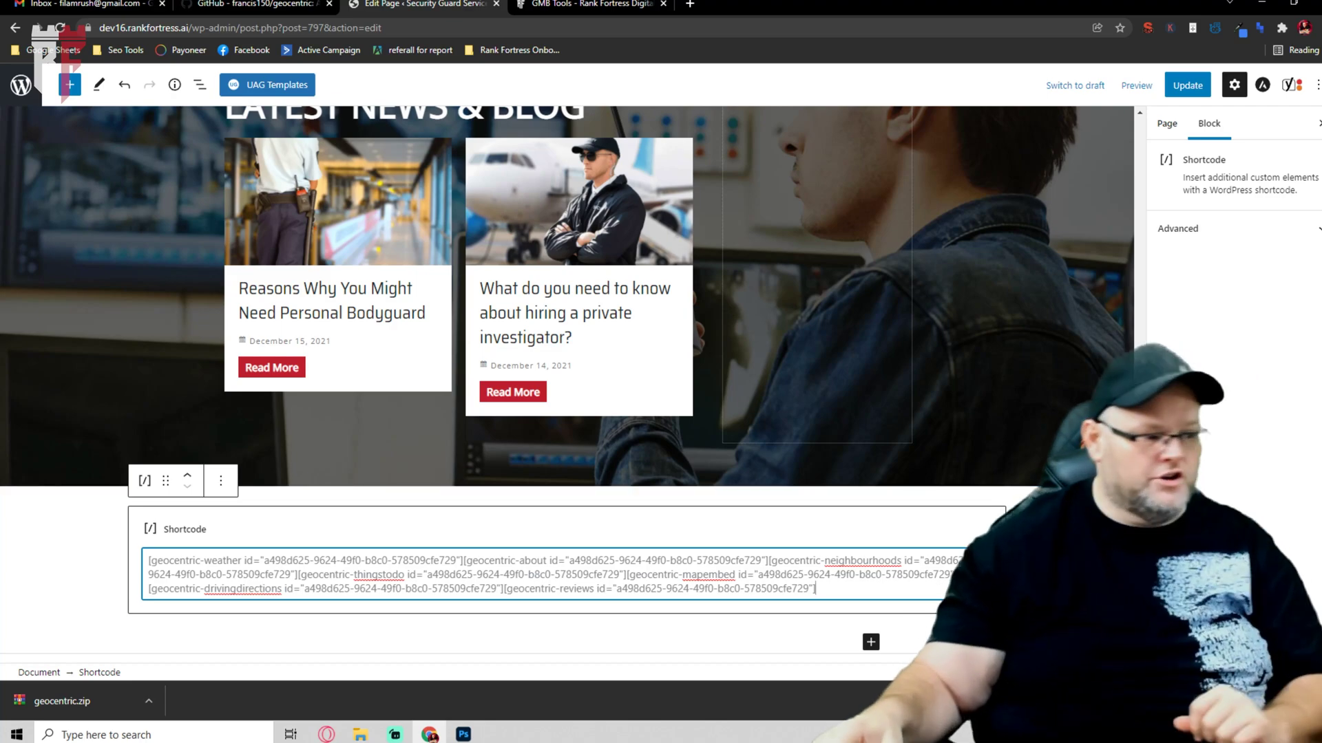
click(1187, 87)
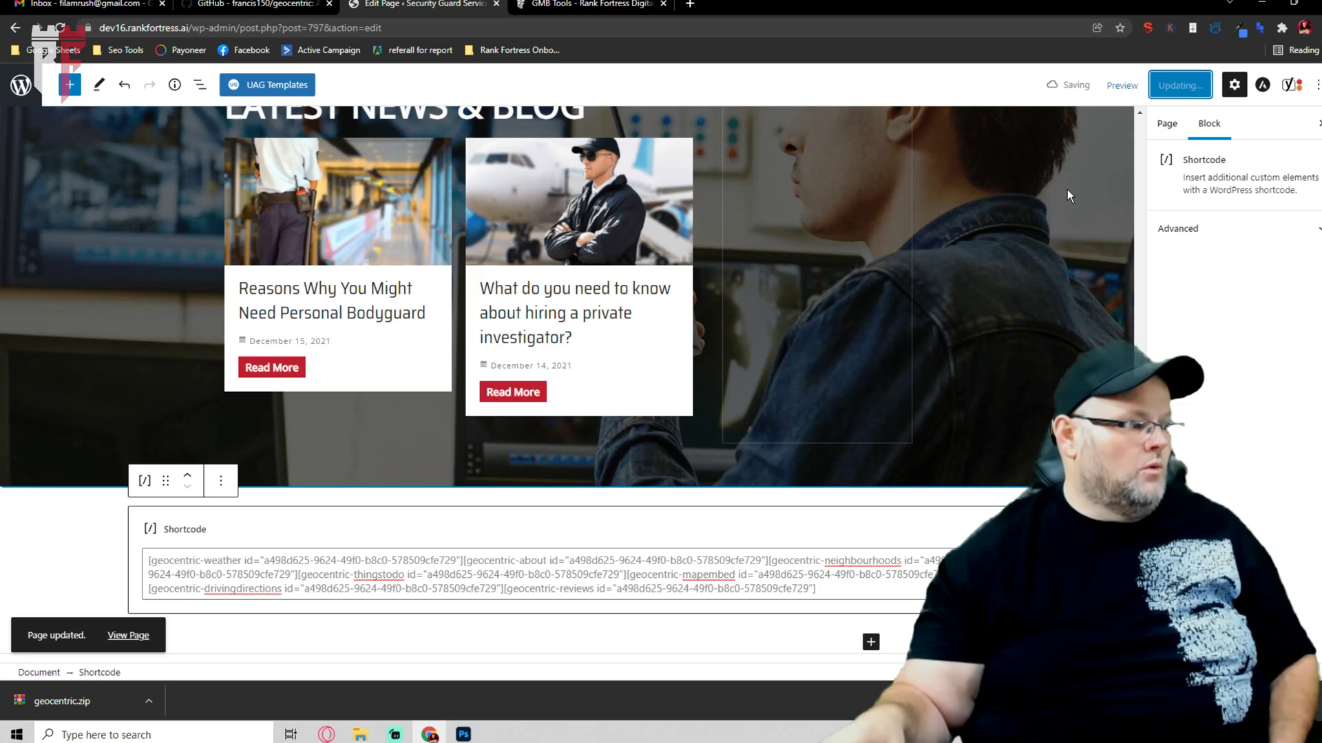
click(128, 636)
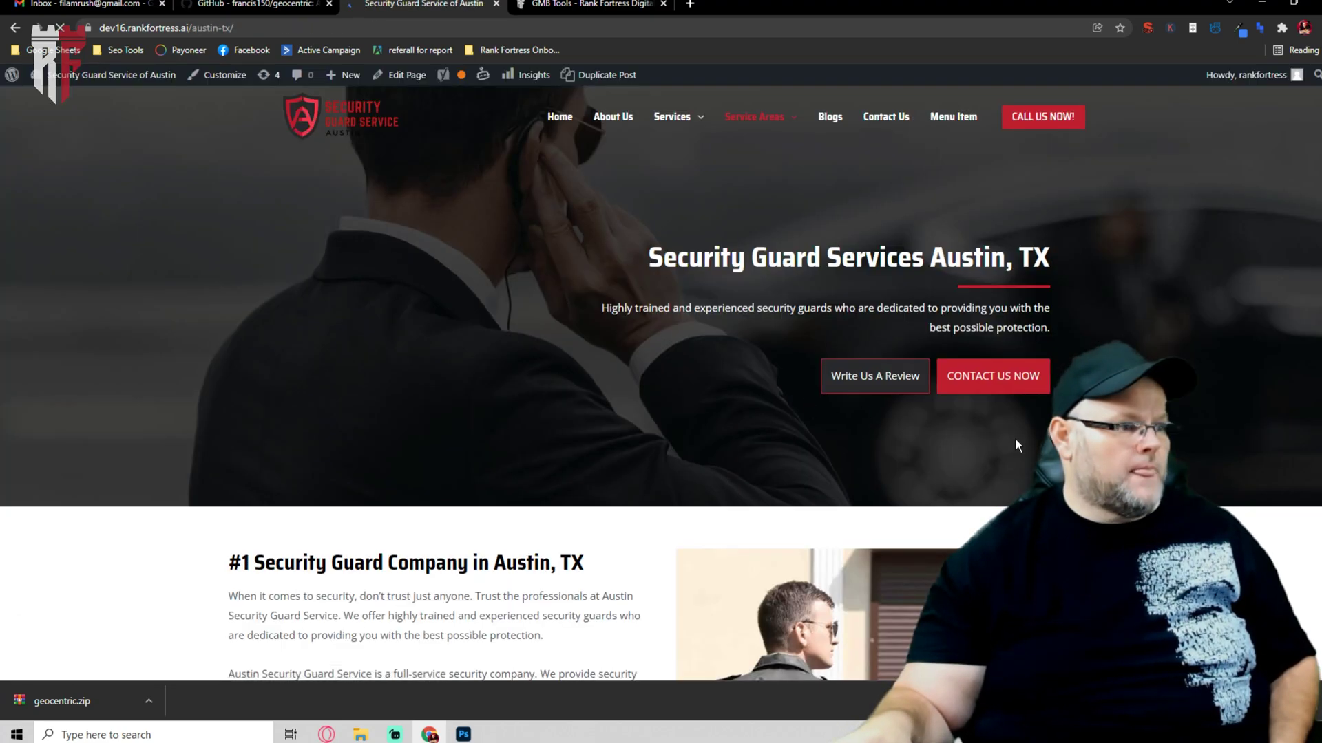
Scroll the live Austin, TX page through About Austin, Neighbourhoods and Things To Do
scroll(1015, 440, down, 15)
scroll(991, 444, down, 20)
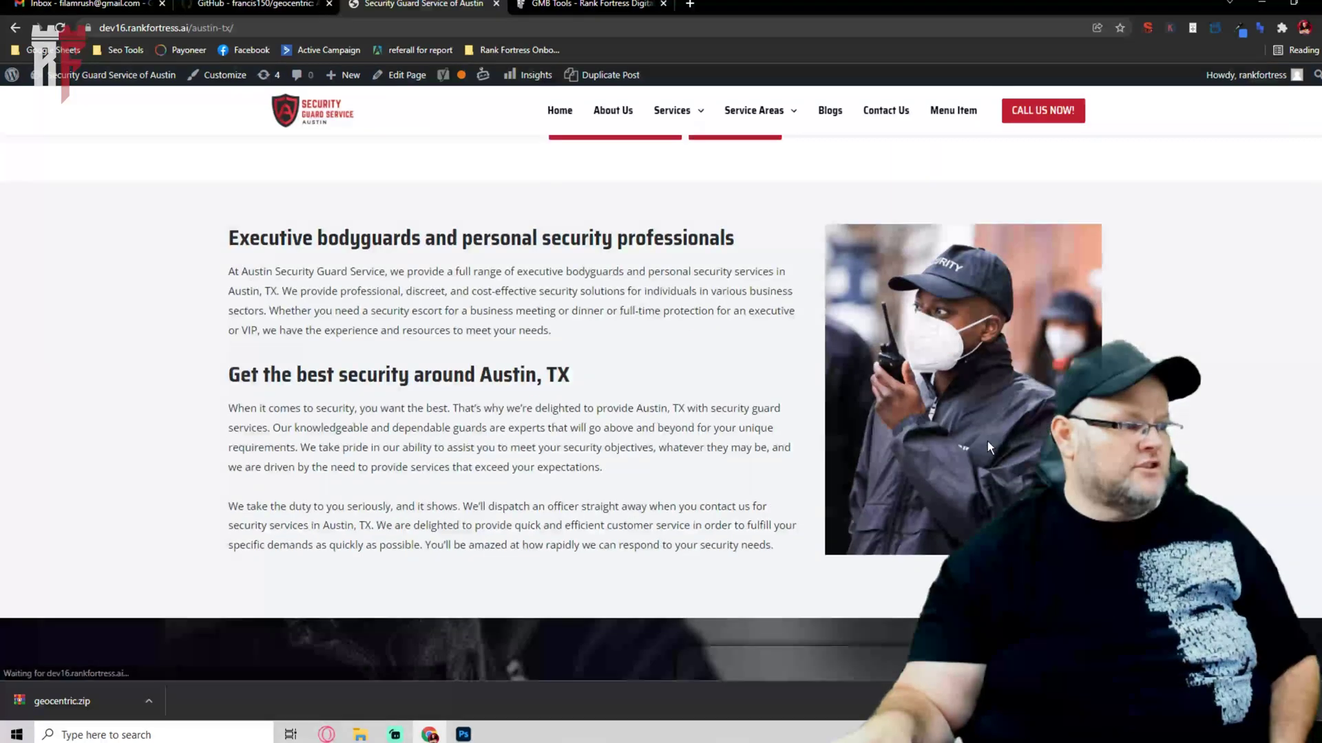
scroll(984, 437, down, 5)
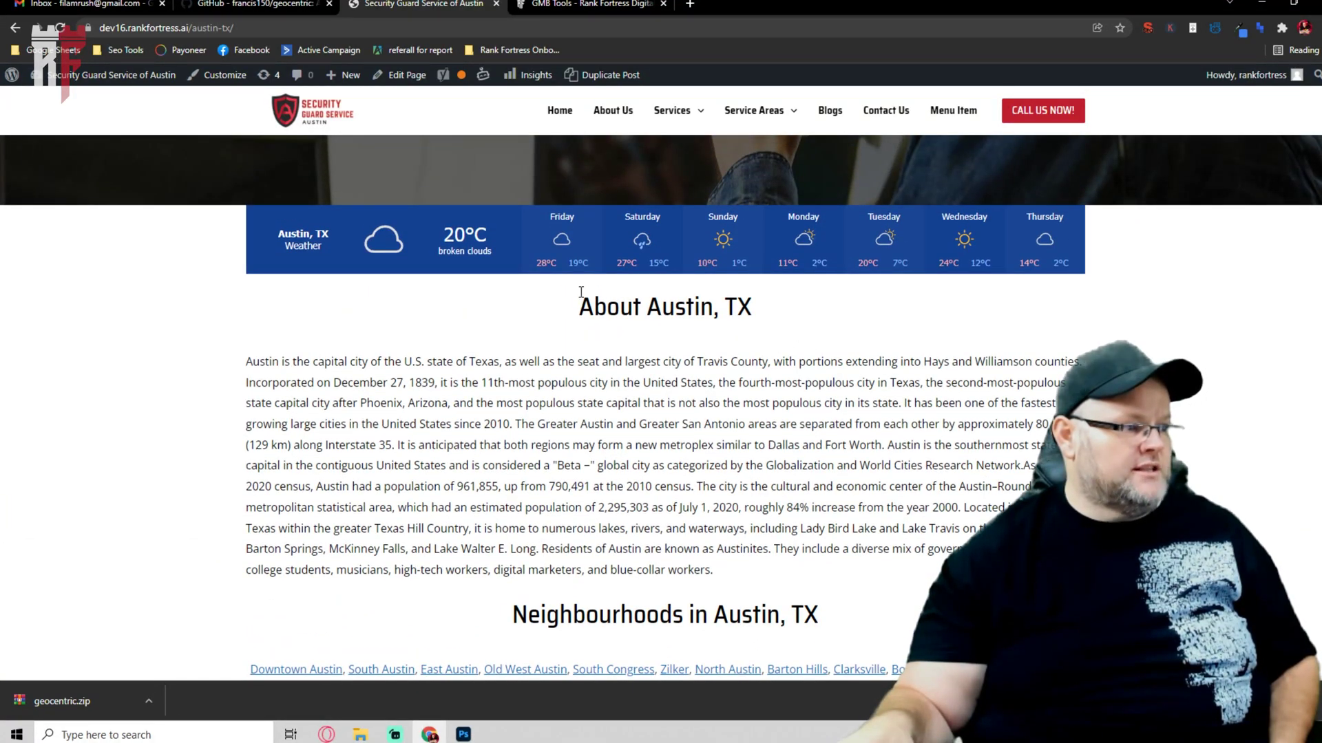
scroll(944, 287, down, 2)
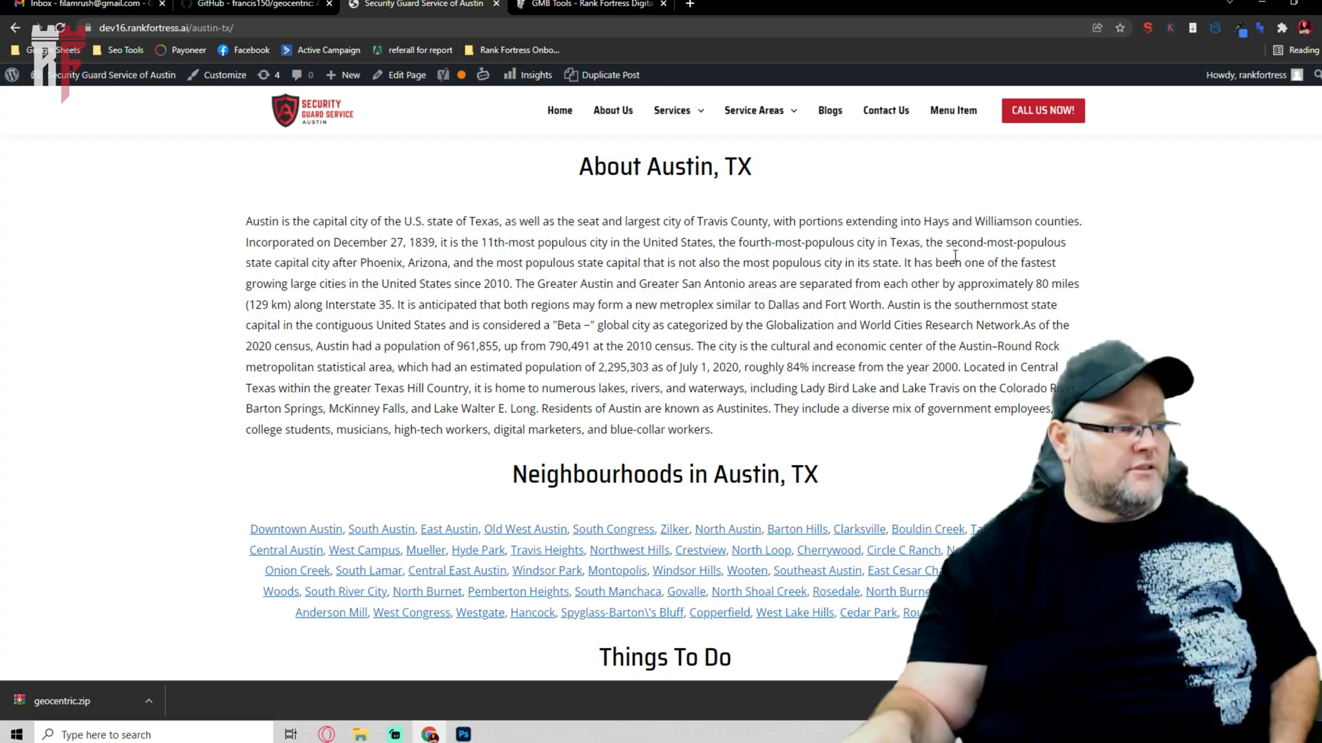
scroll(955, 257, down, 2)
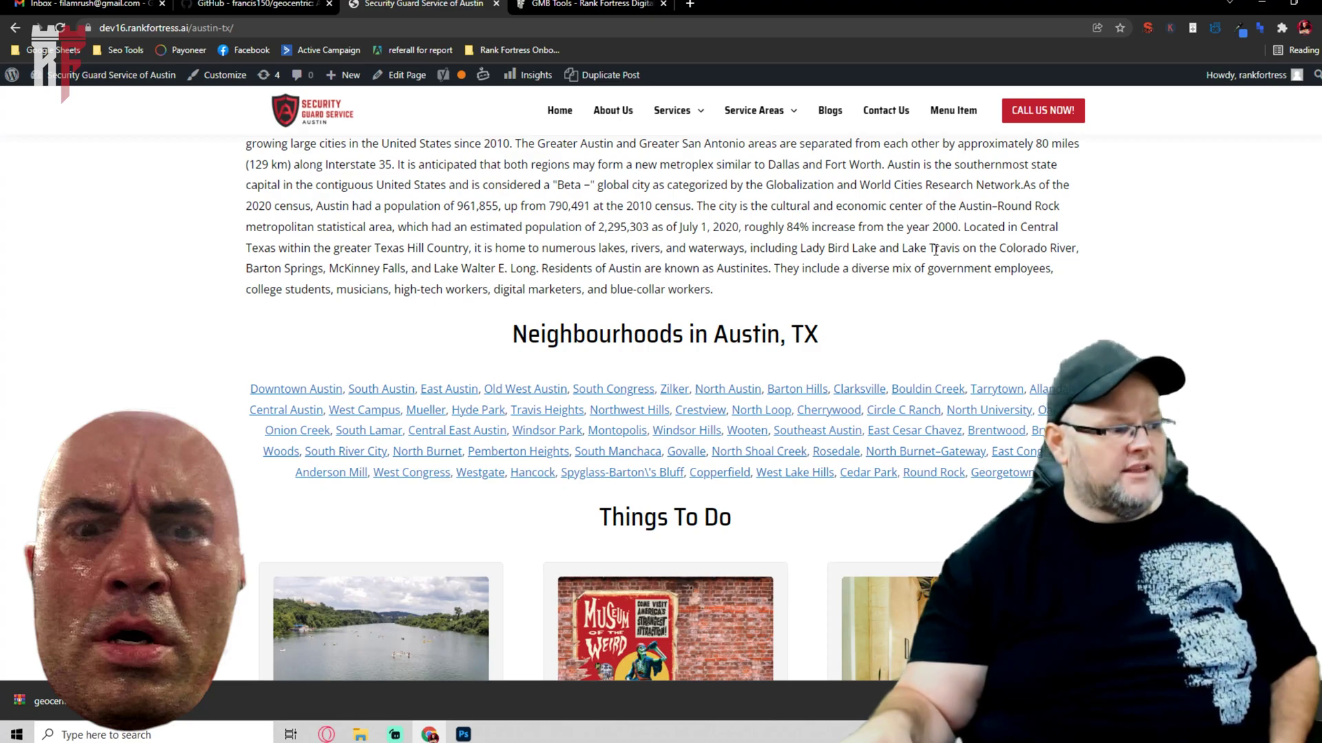
scroll(935, 249, down, 2)
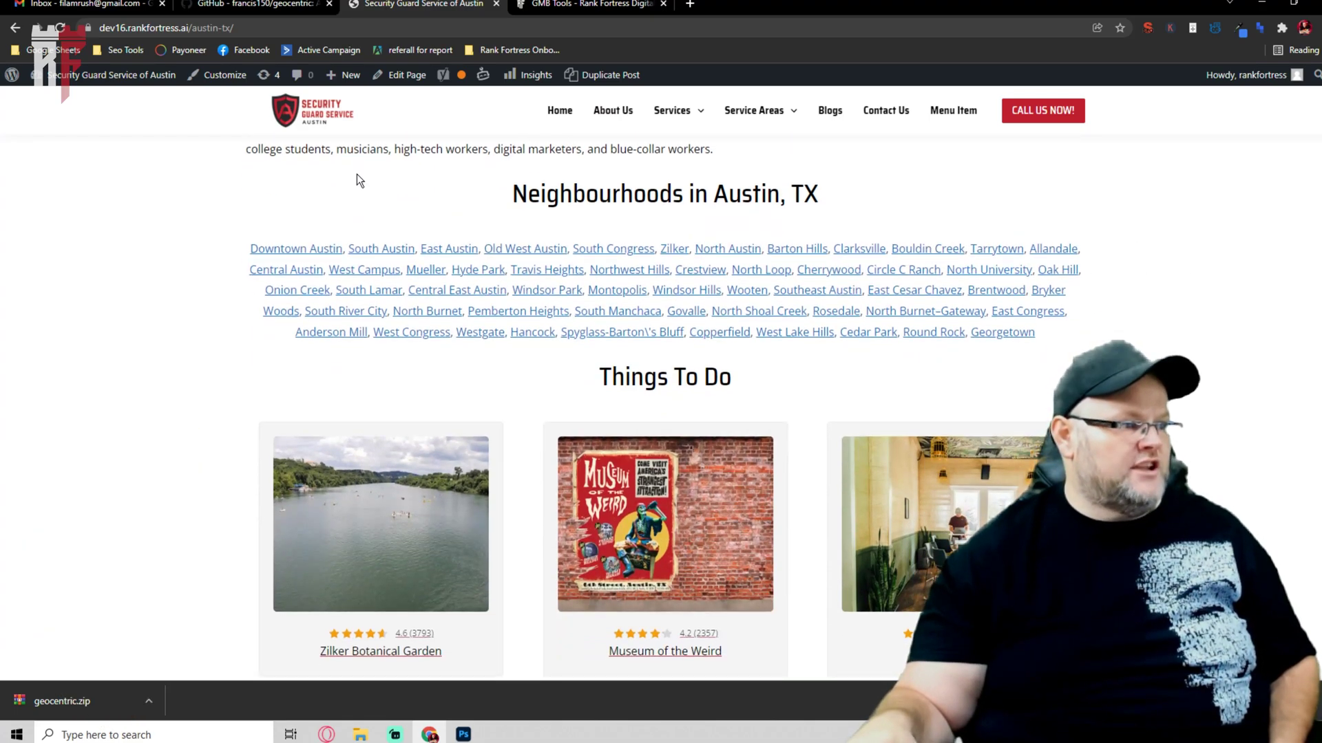
scroll(746, 270, down, 1)
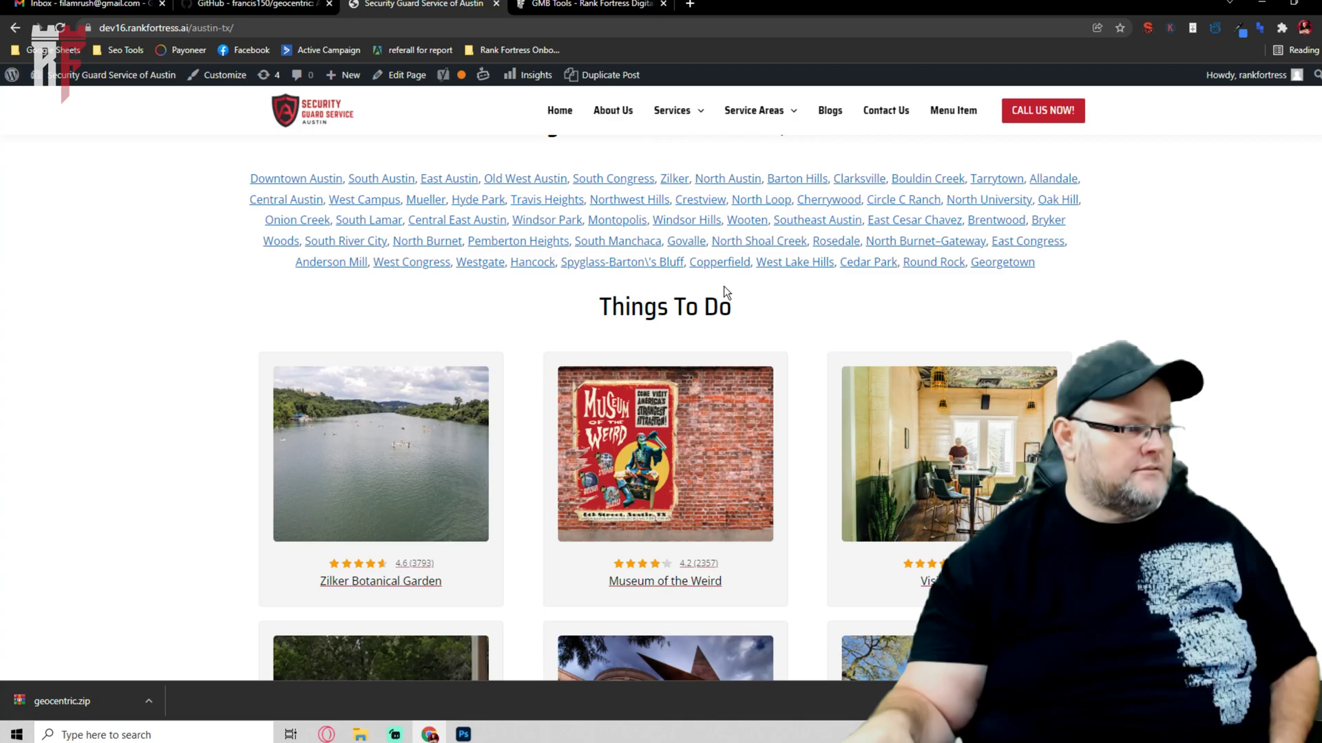
right_click(668, 223)
click(682, 230)
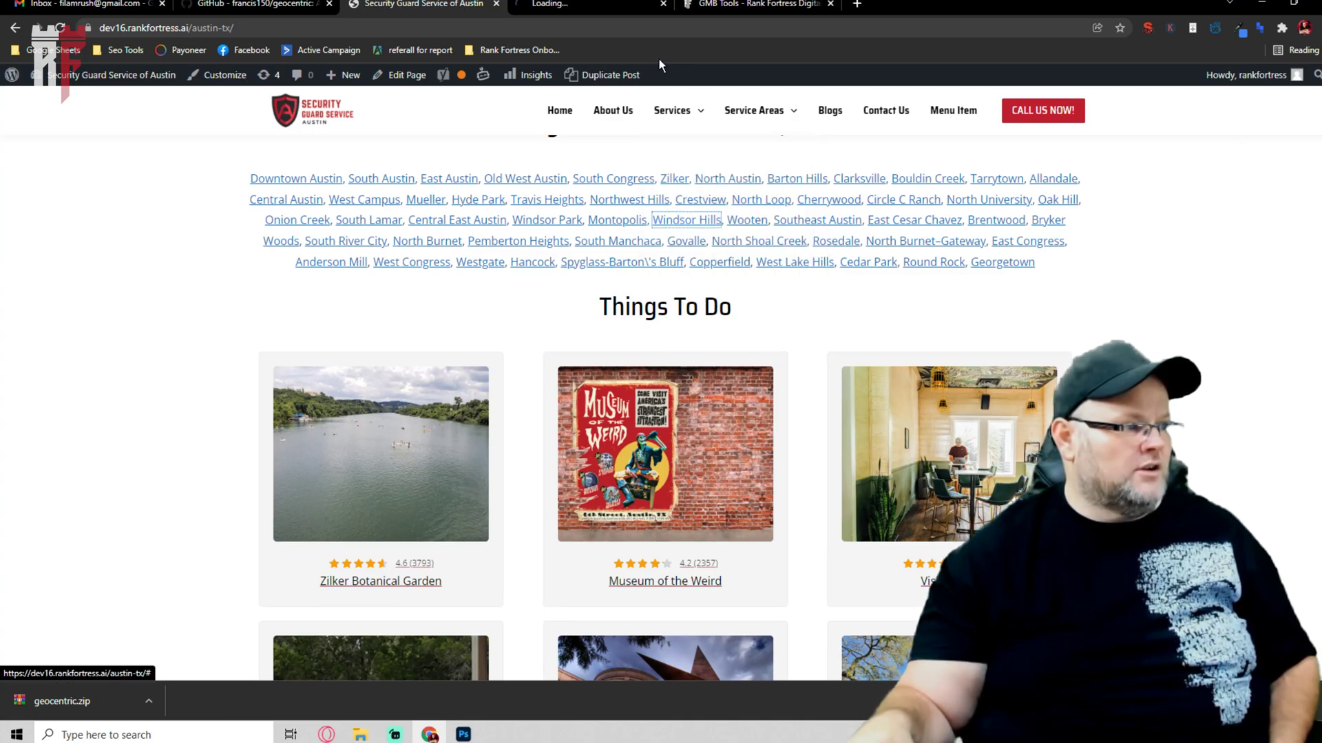
click(580, 4)
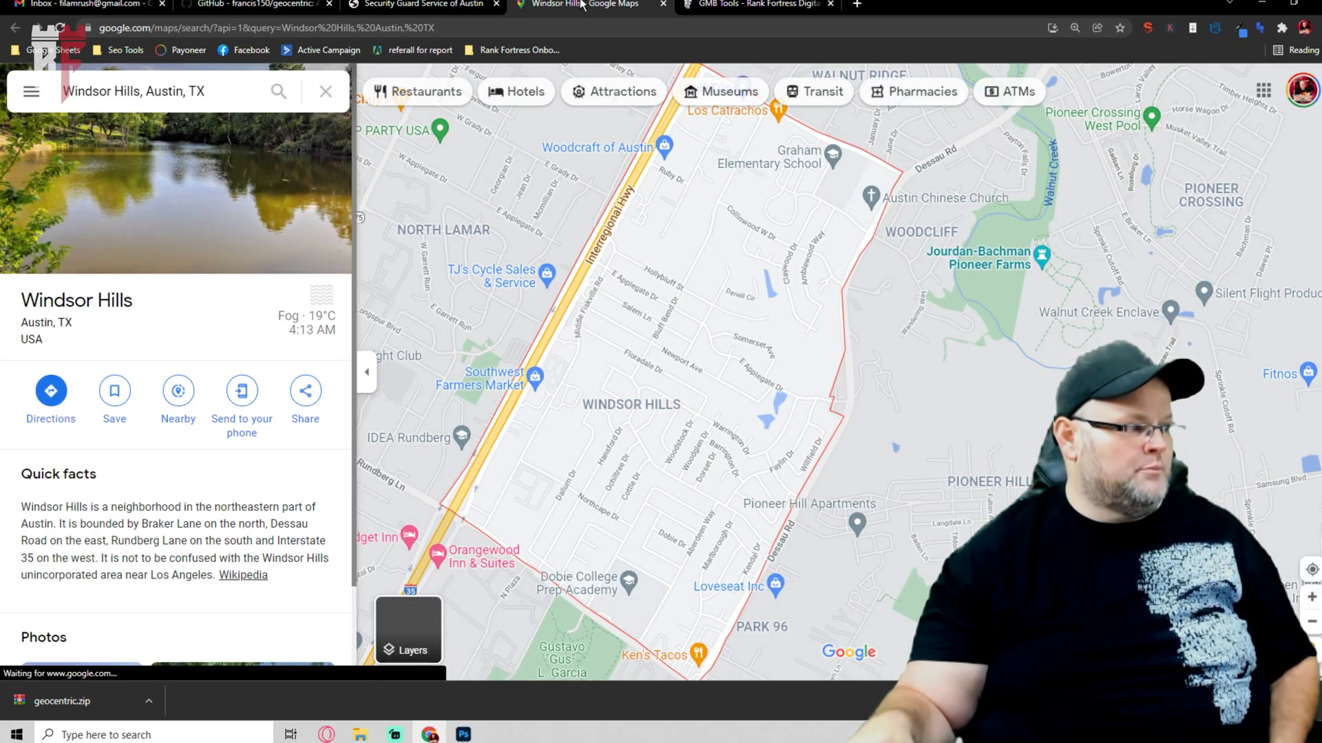
click(663, 5)
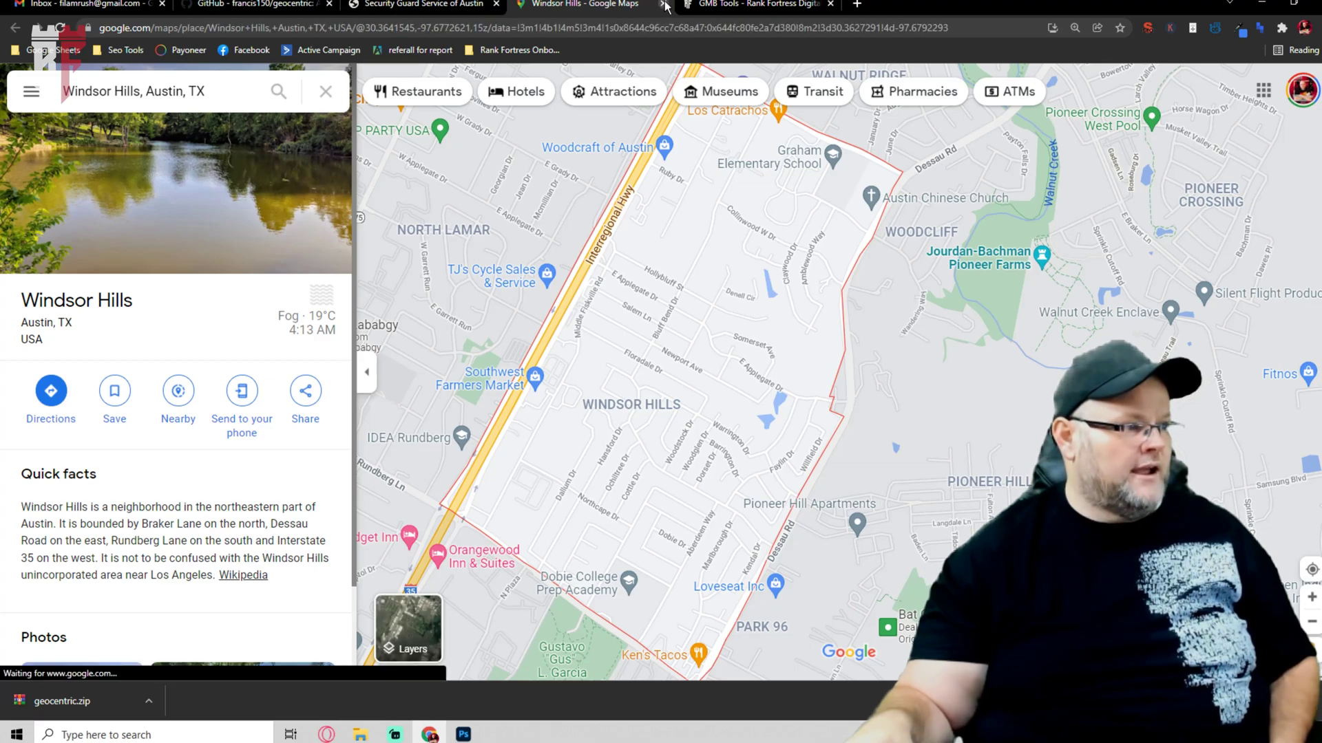
click(924, 264)
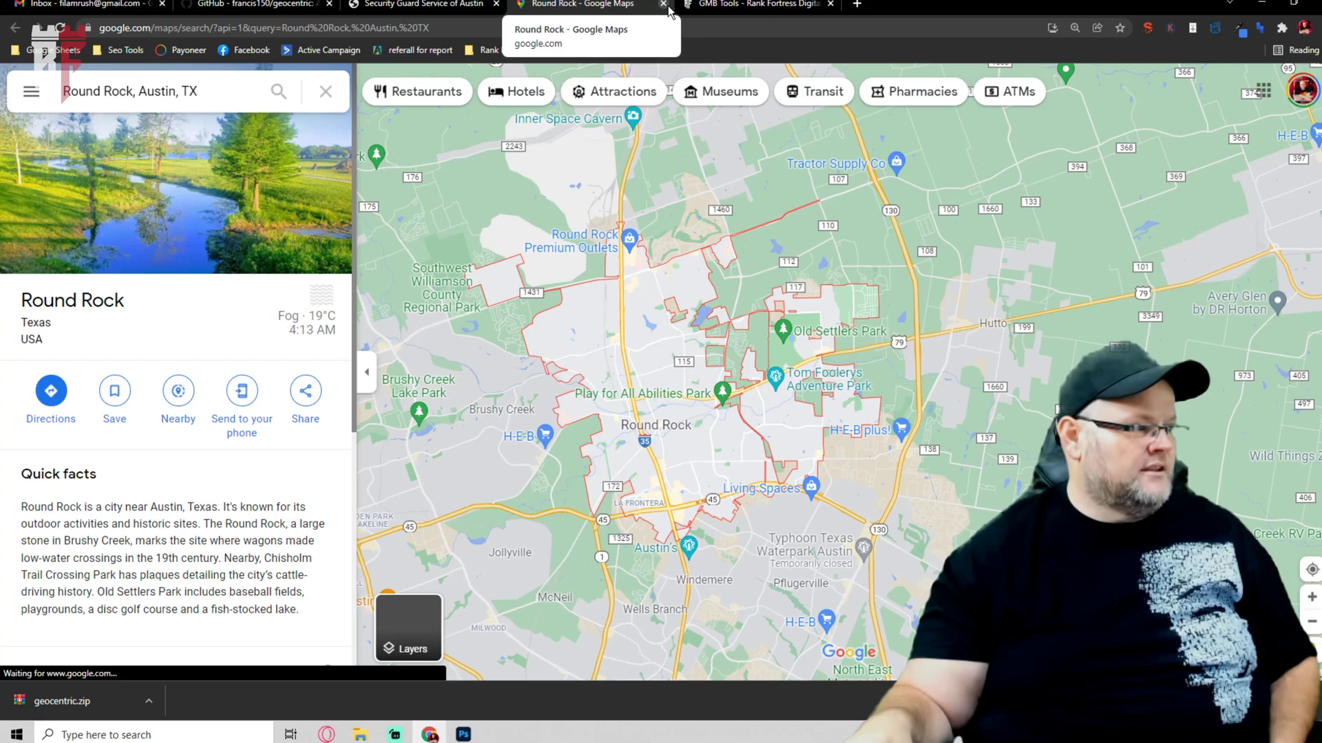
click(664, 5)
click(854, 263)
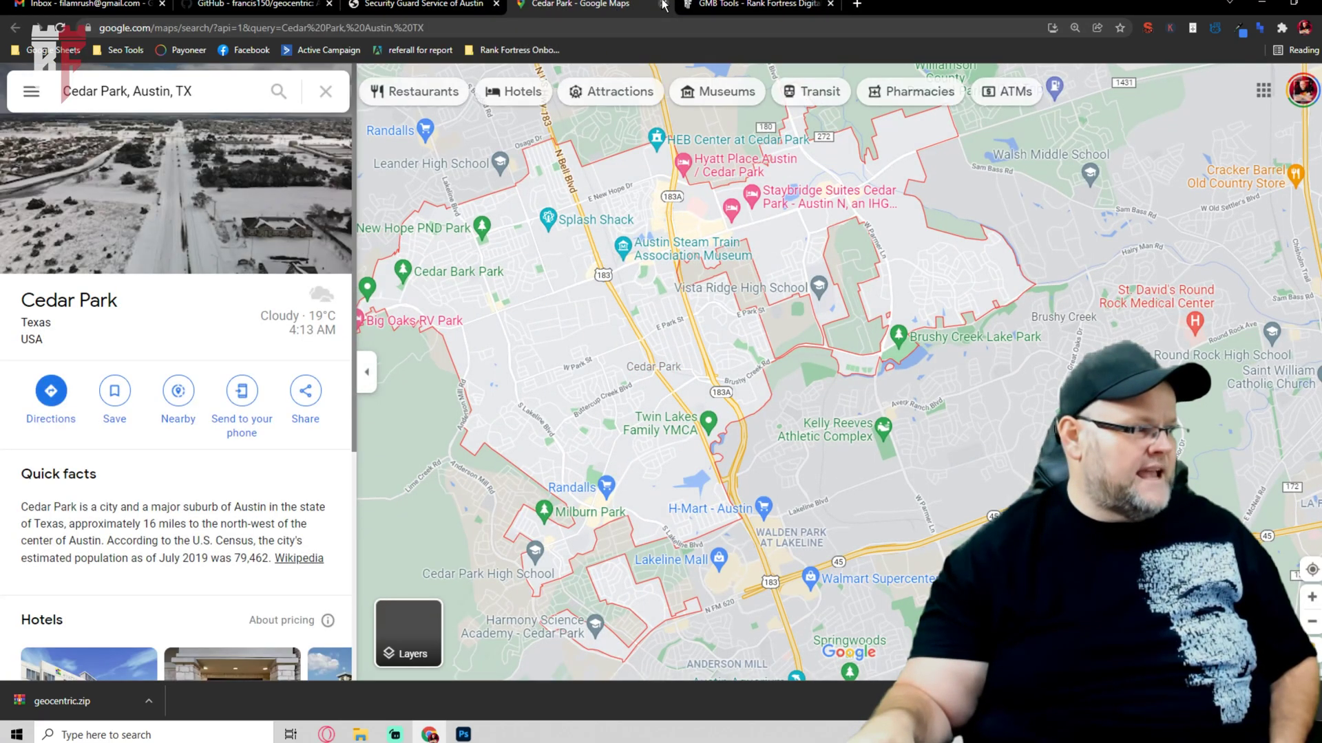
click(664, 5)
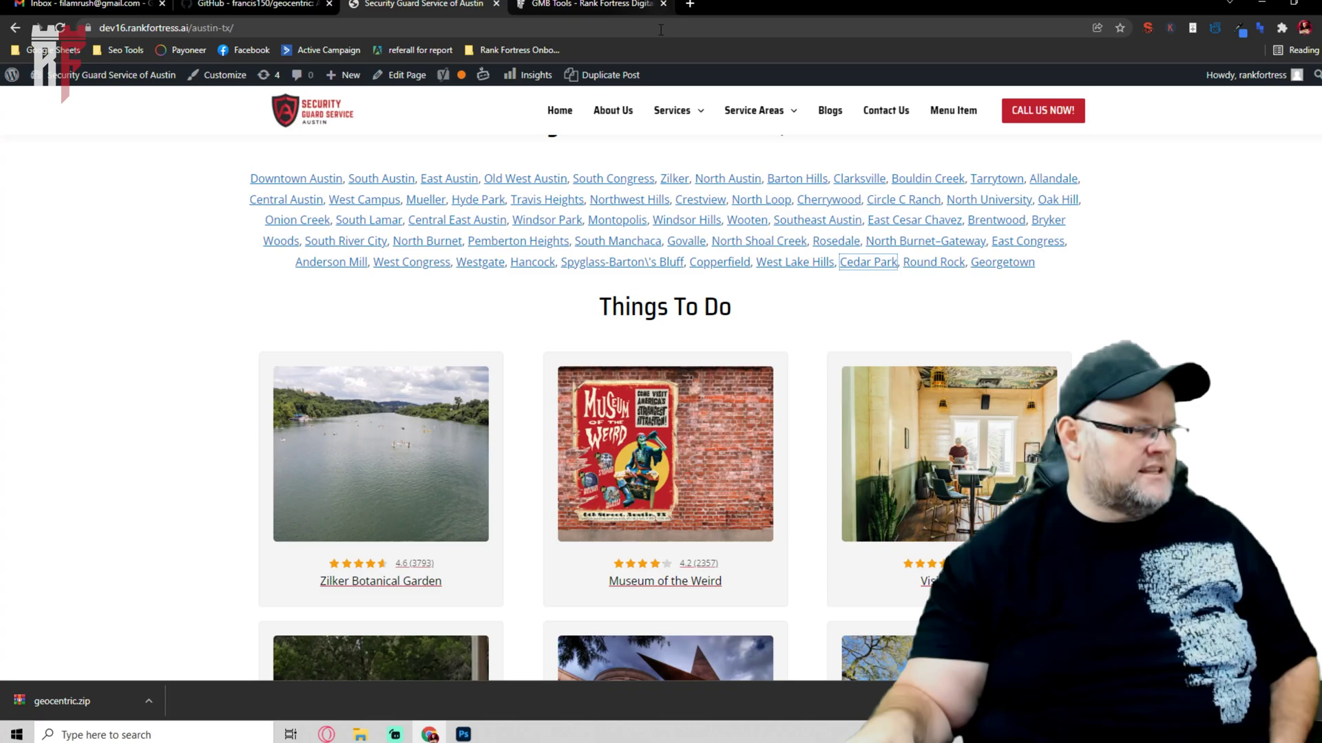
click(919, 221)
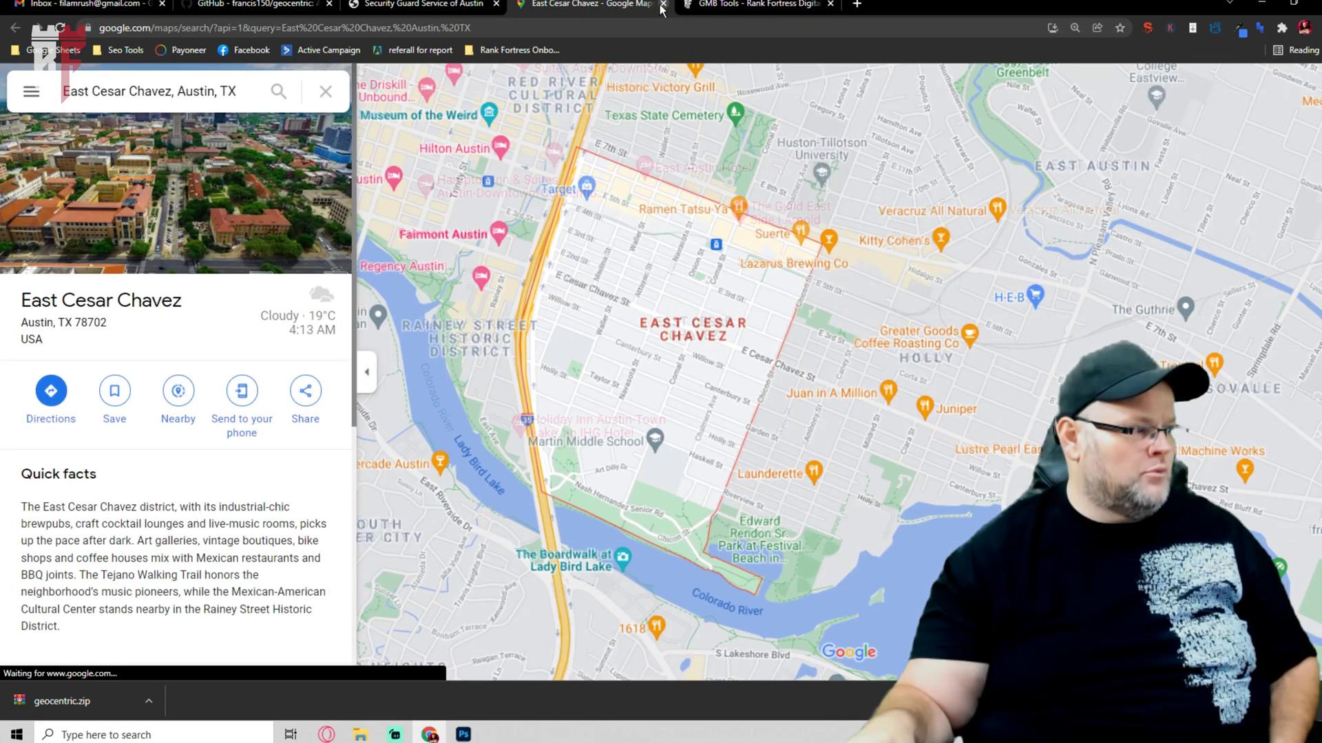
click(662, 6)
click(584, 219)
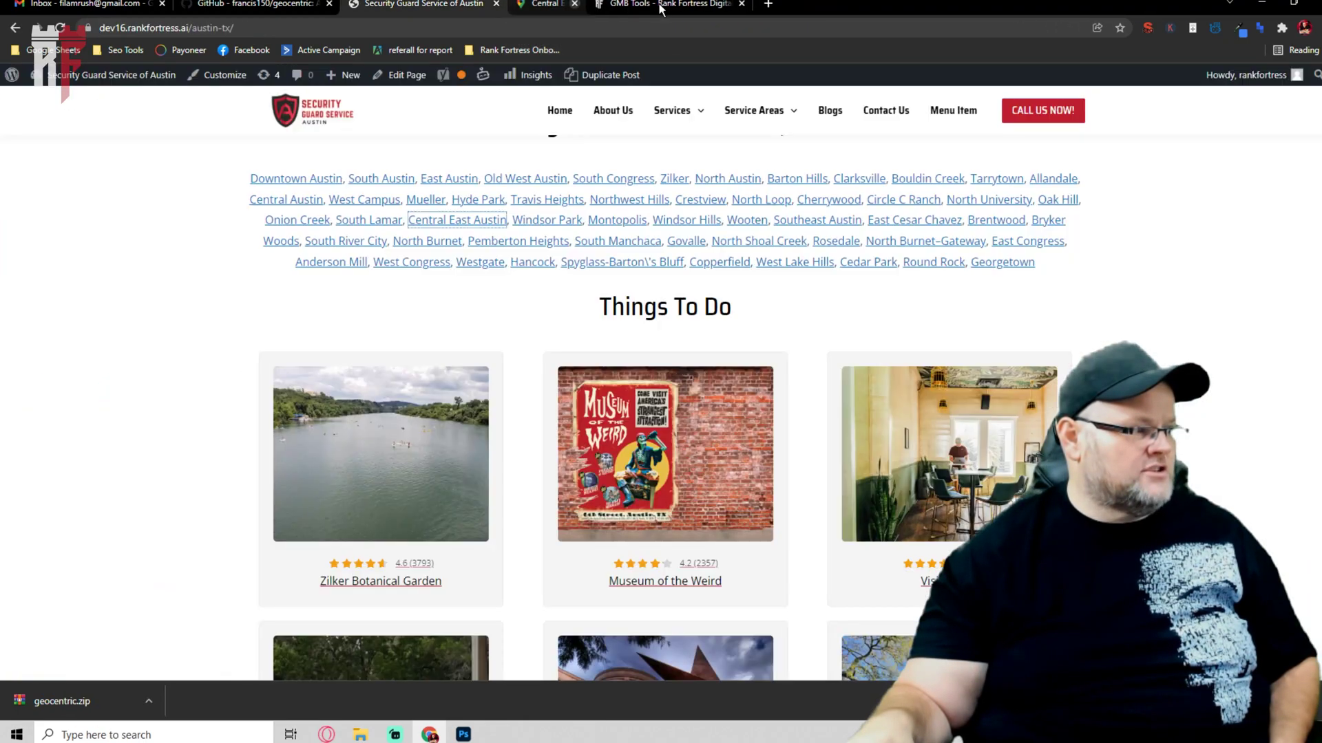
click(661, 6)
scroll(689, 354, down, 2)
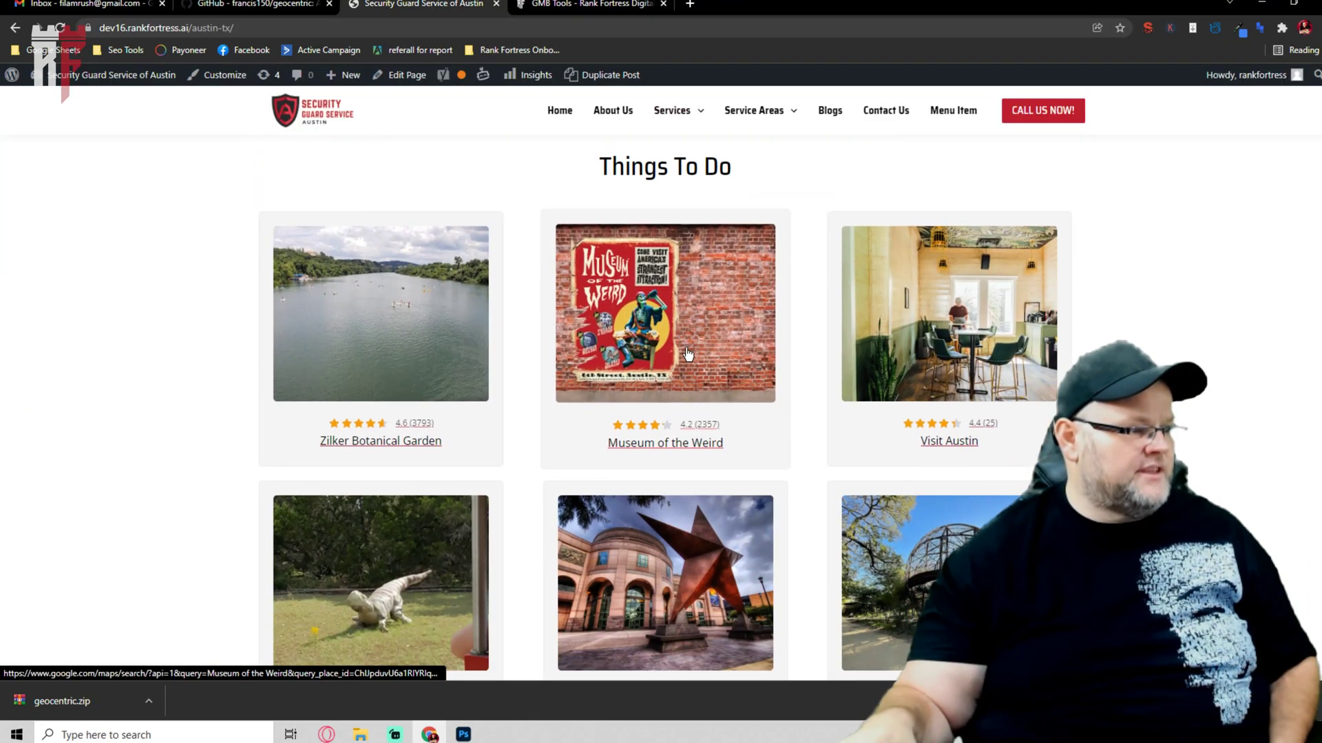
click(667, 394)
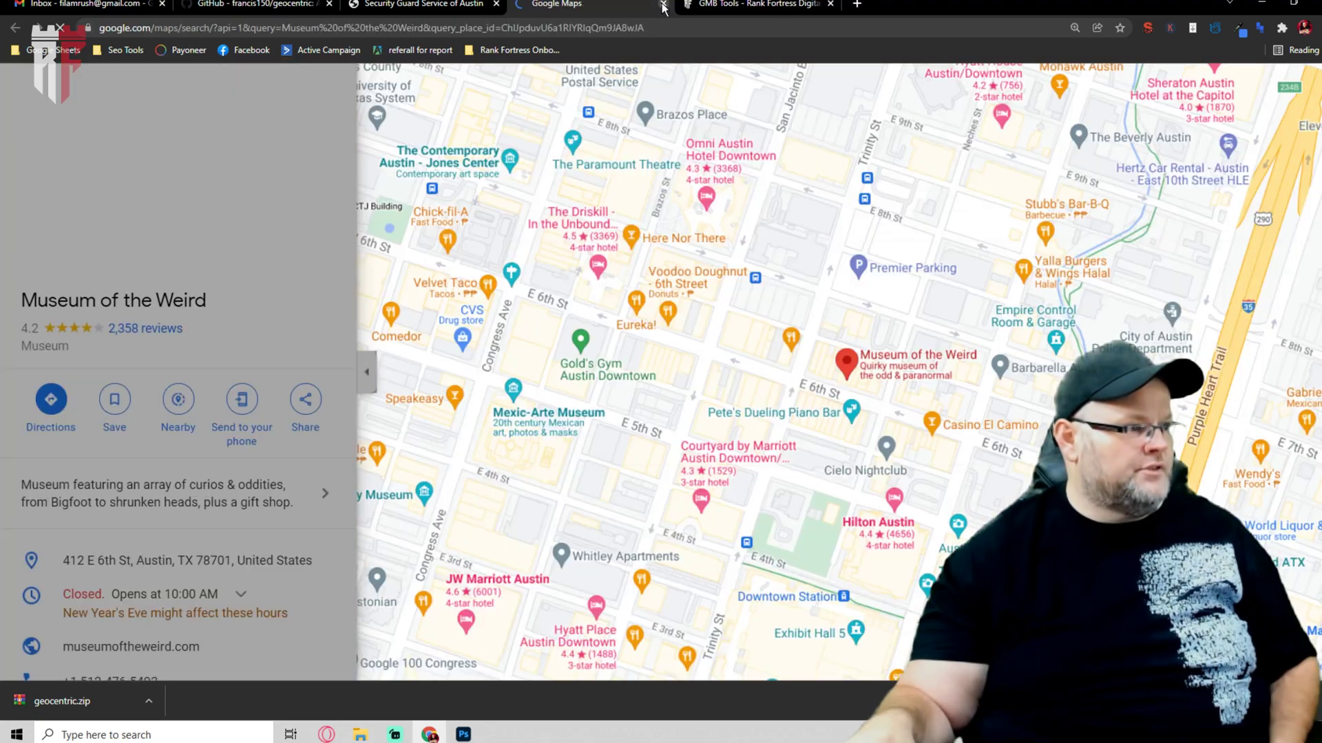
click(663, 6)
mouse_move(688, 112)
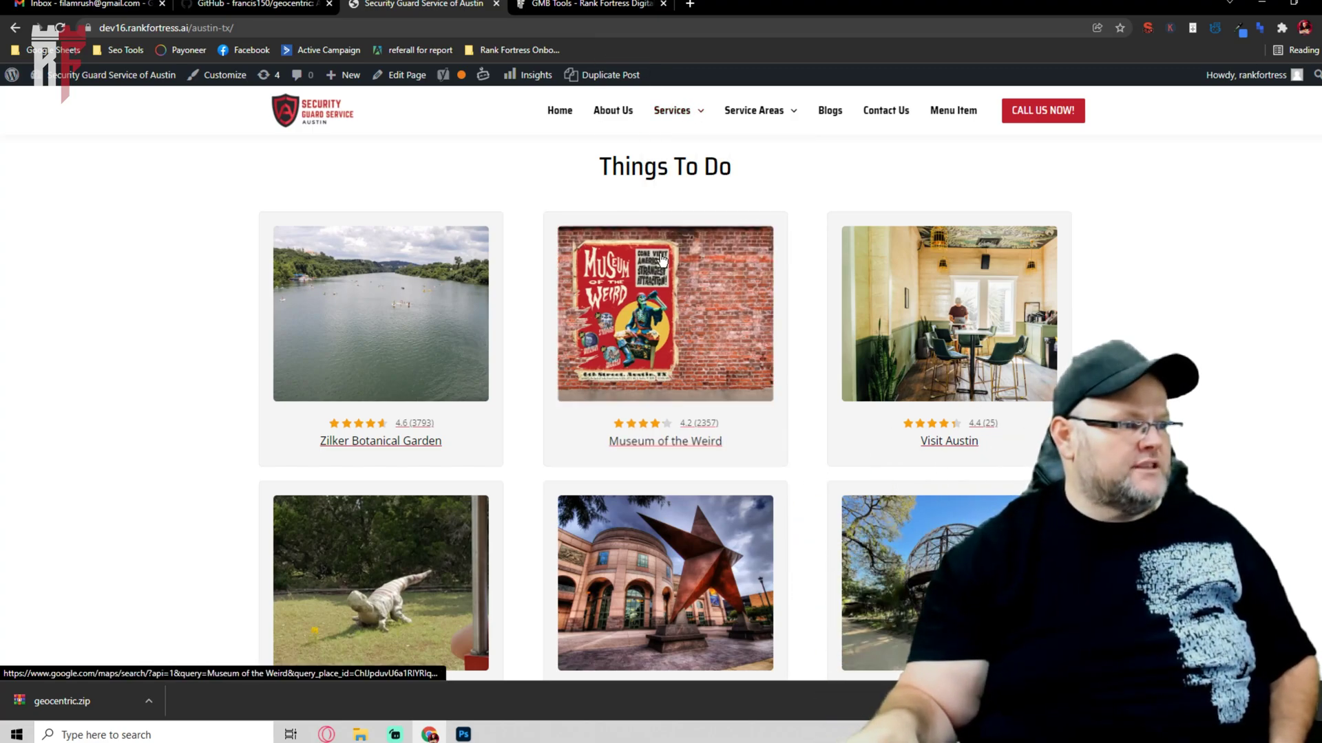
click(371, 253)
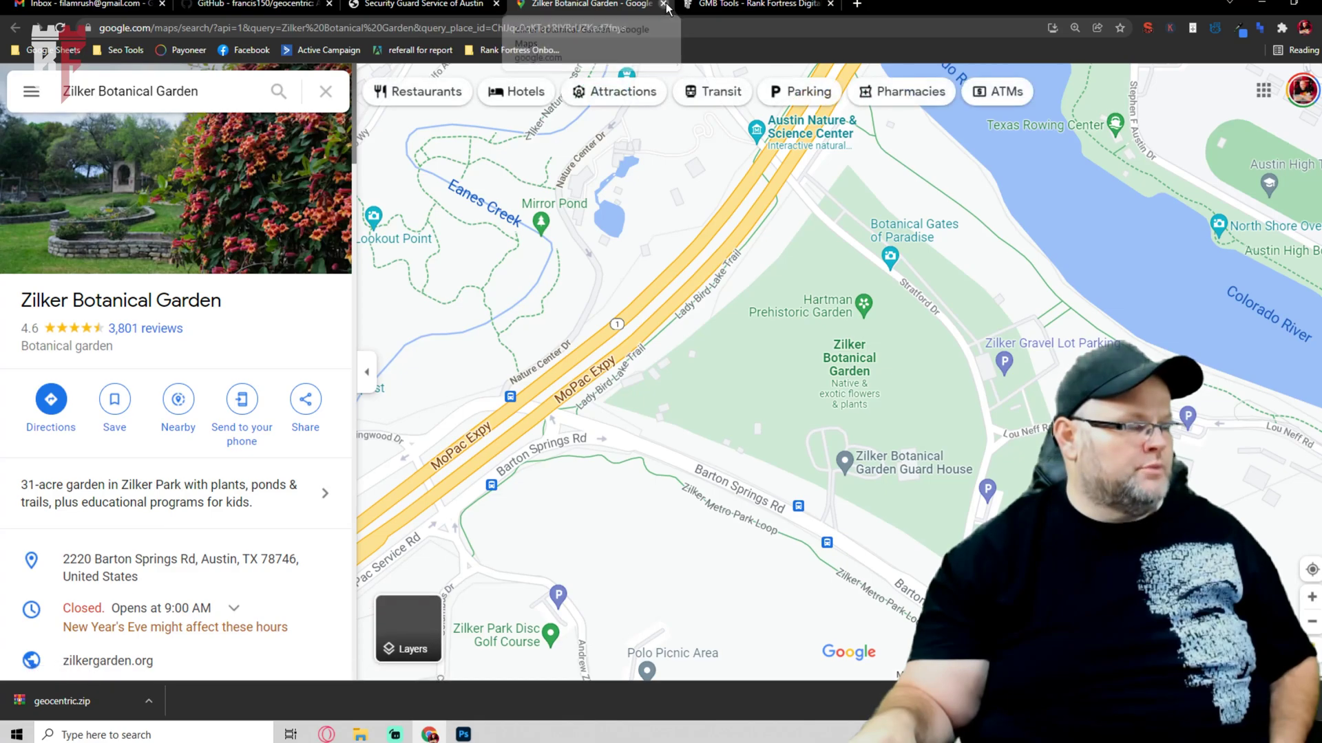
click(664, 5)
scroll(615, 350, down, 5)
scroll(615, 350, down, 15)
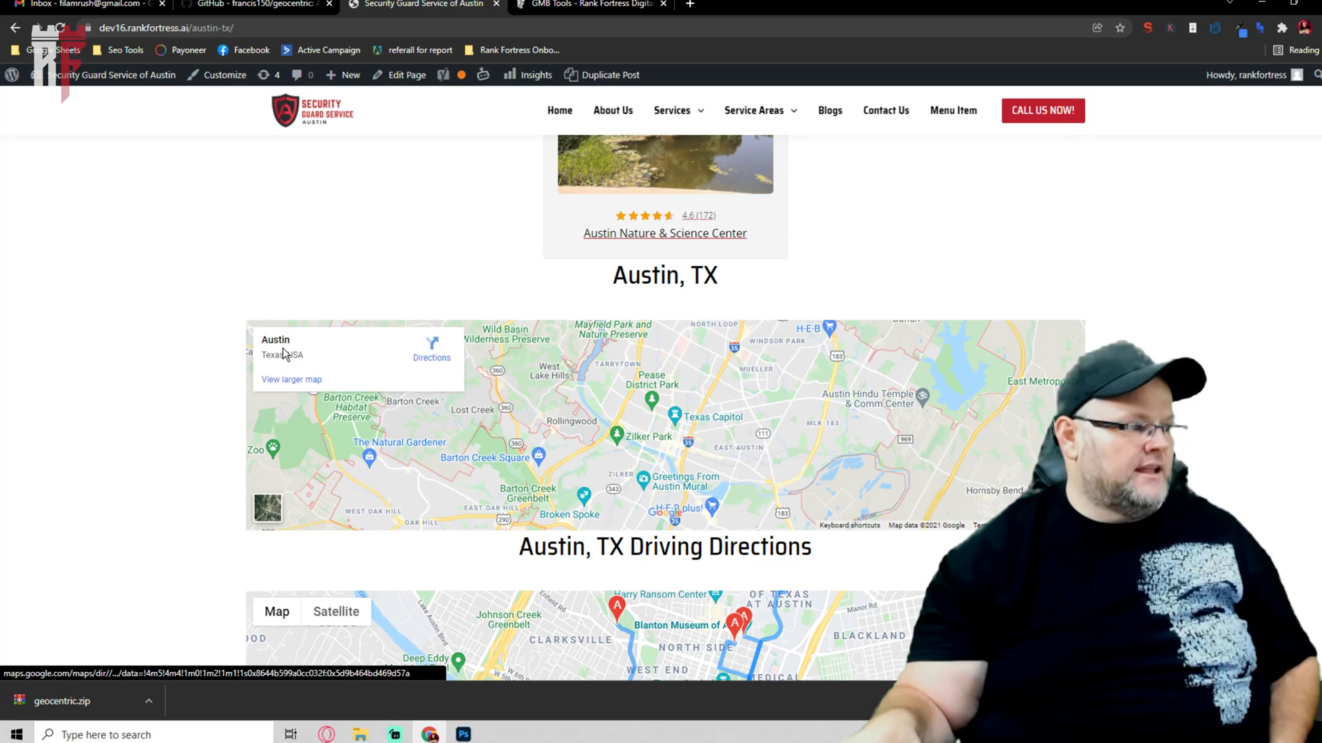
scroll(892, 366, down, 4)
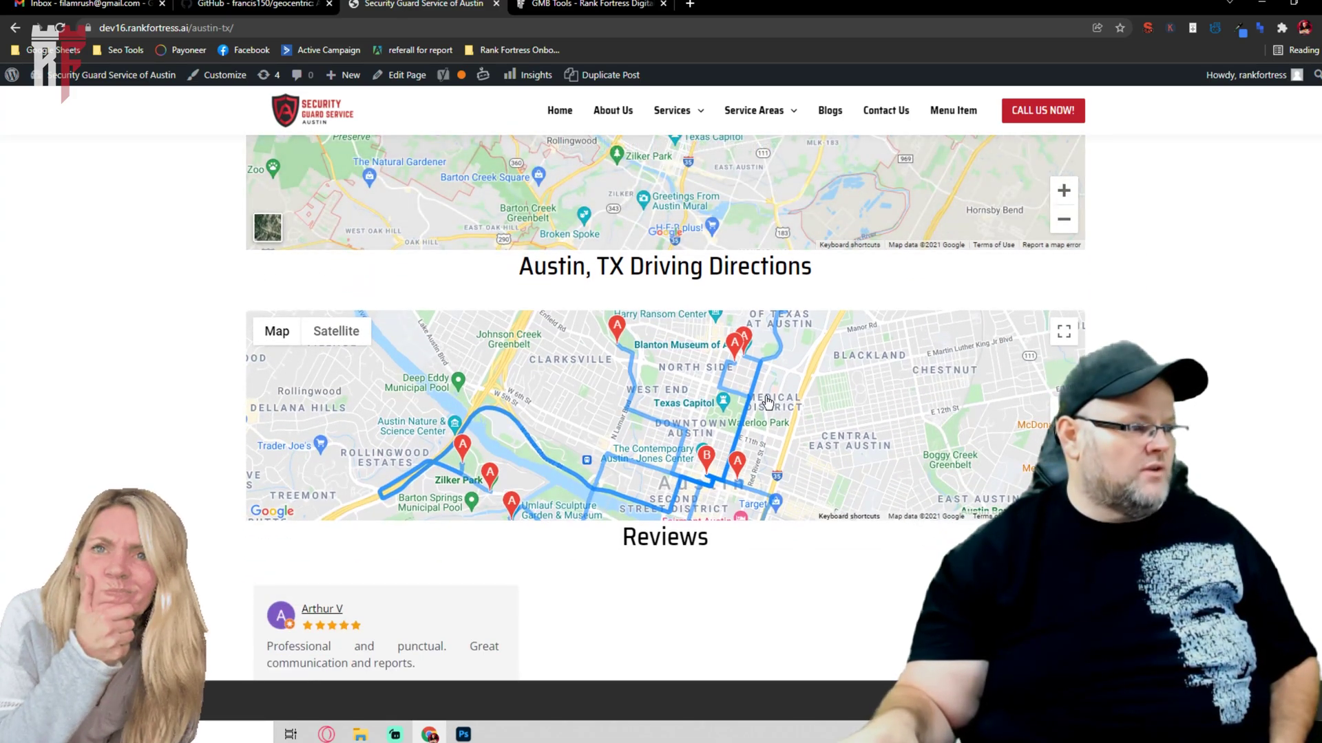
scroll(736, 380, down, 3)
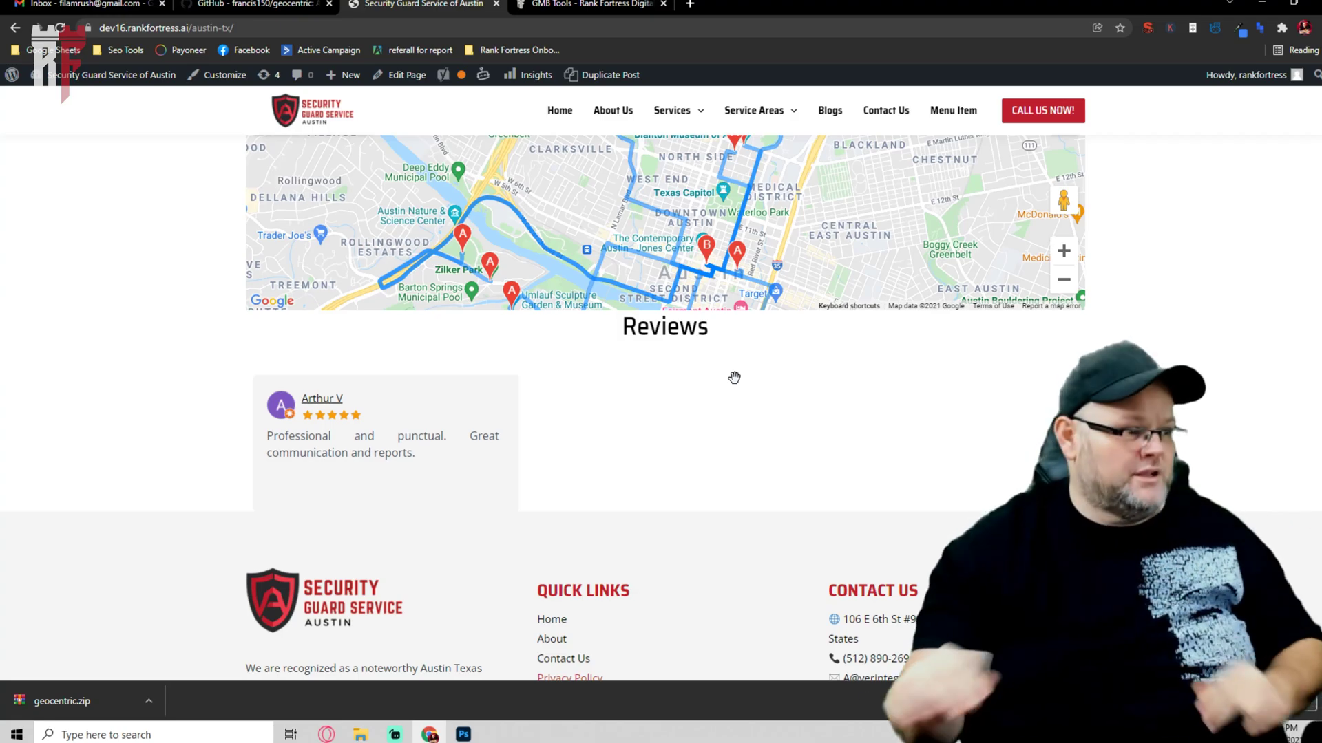
scroll(539, 316, down, 2)
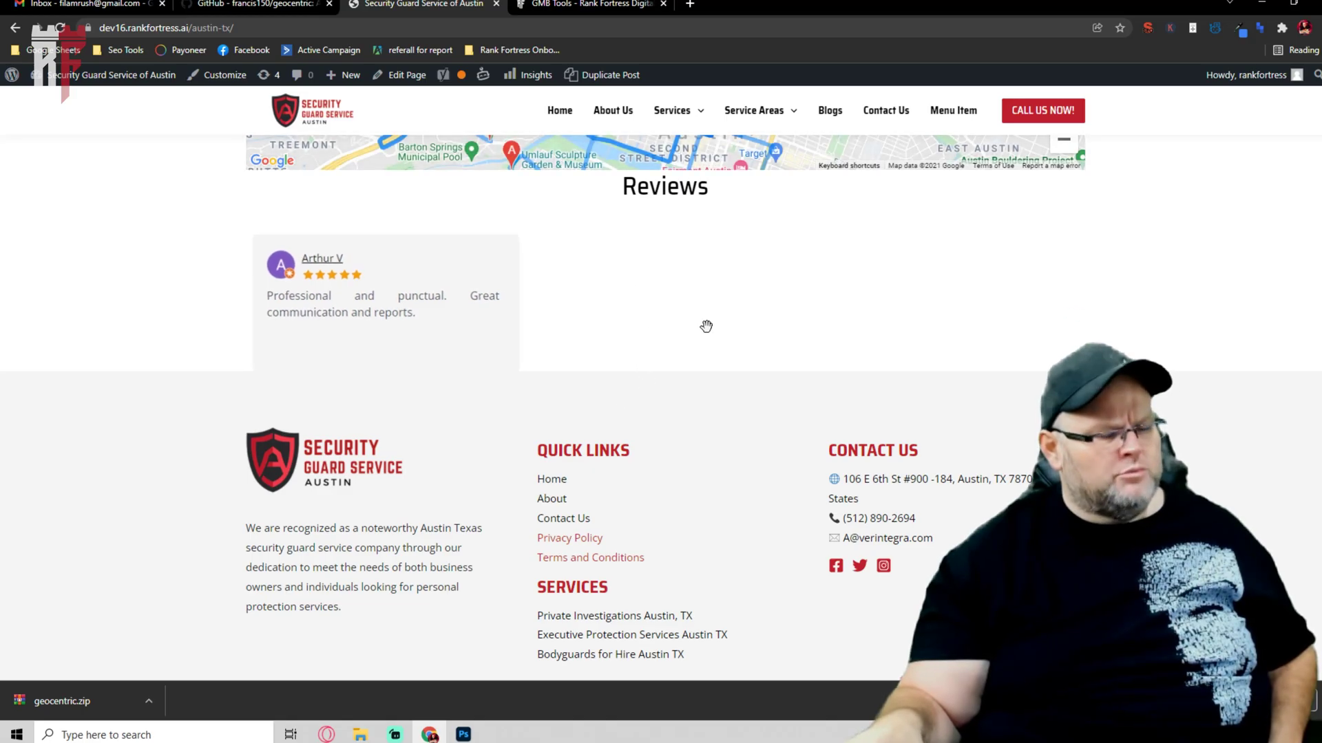
scroll(705, 327, up, 5)
scroll(705, 335, up, 15)
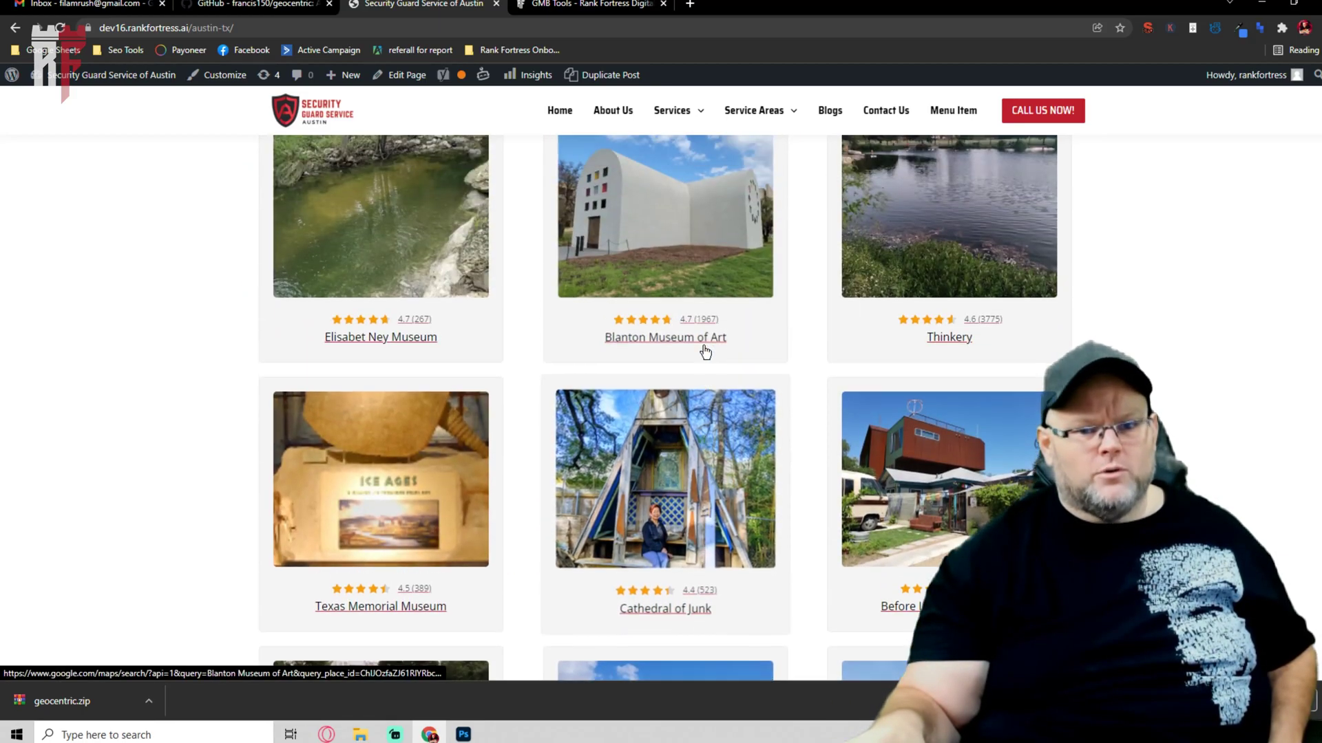
scroll(736, 313, down, 20)
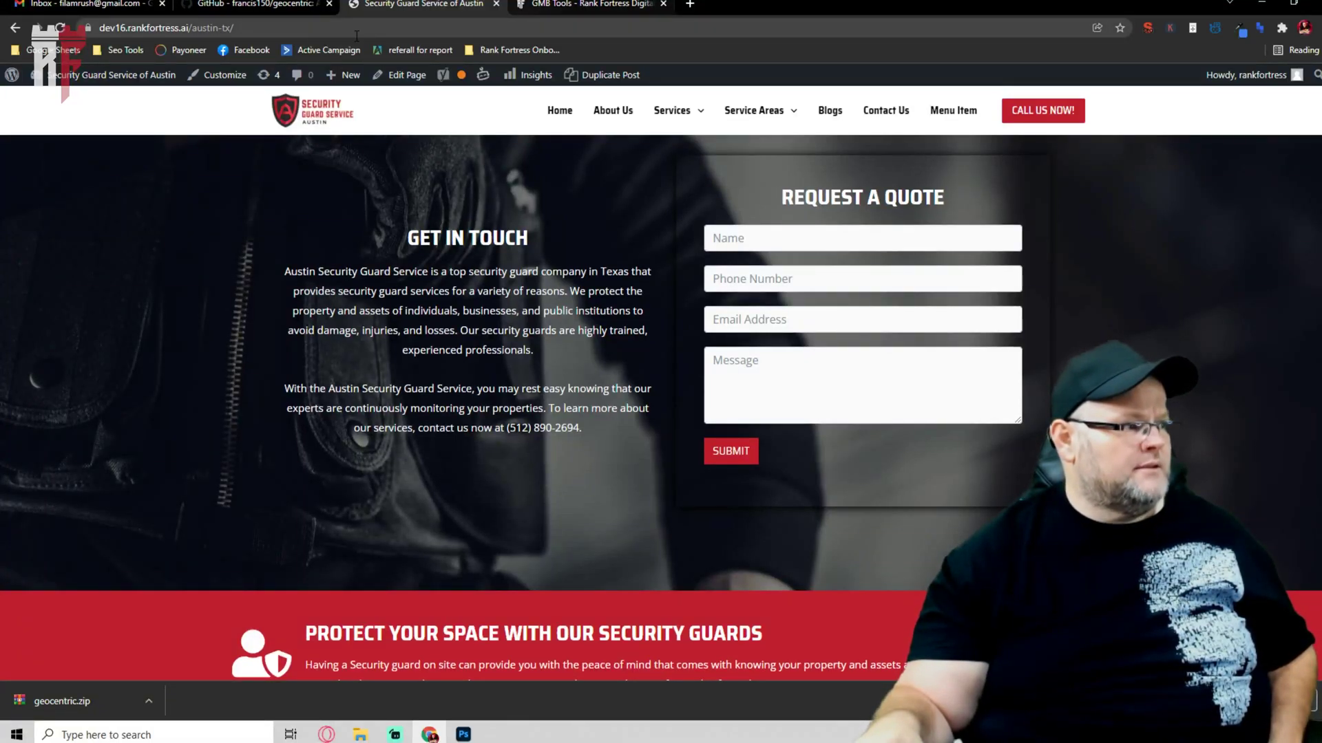
Return to Geocentric, open the Design tab and expand the Weather and About section options
click(14, 27)
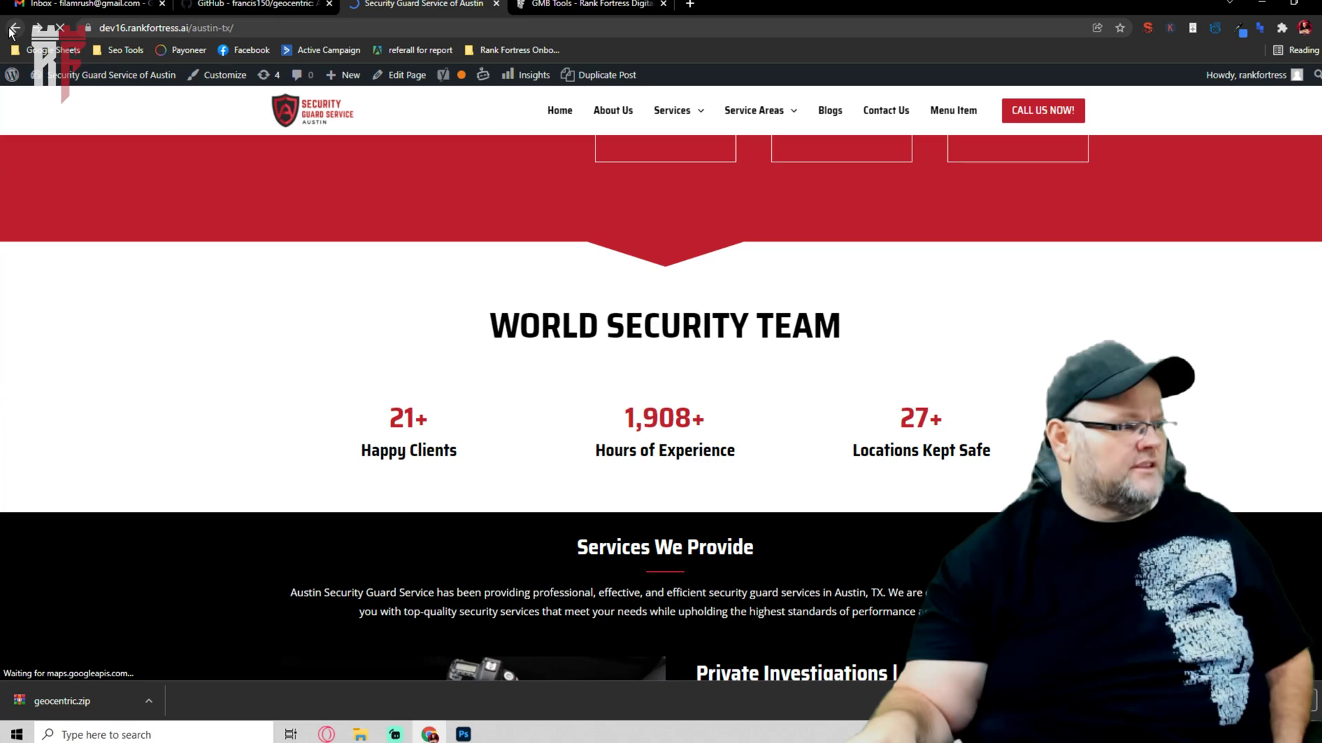
click(14, 28)
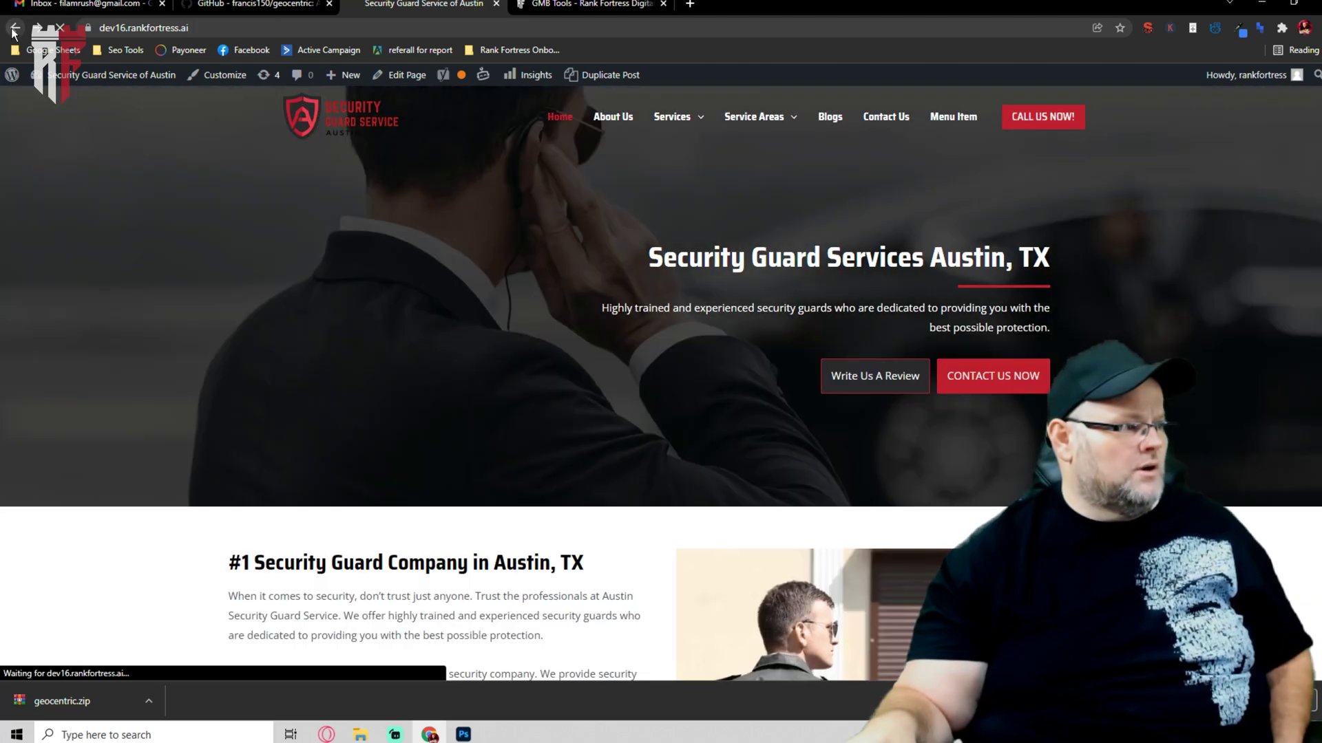
click(13, 27)
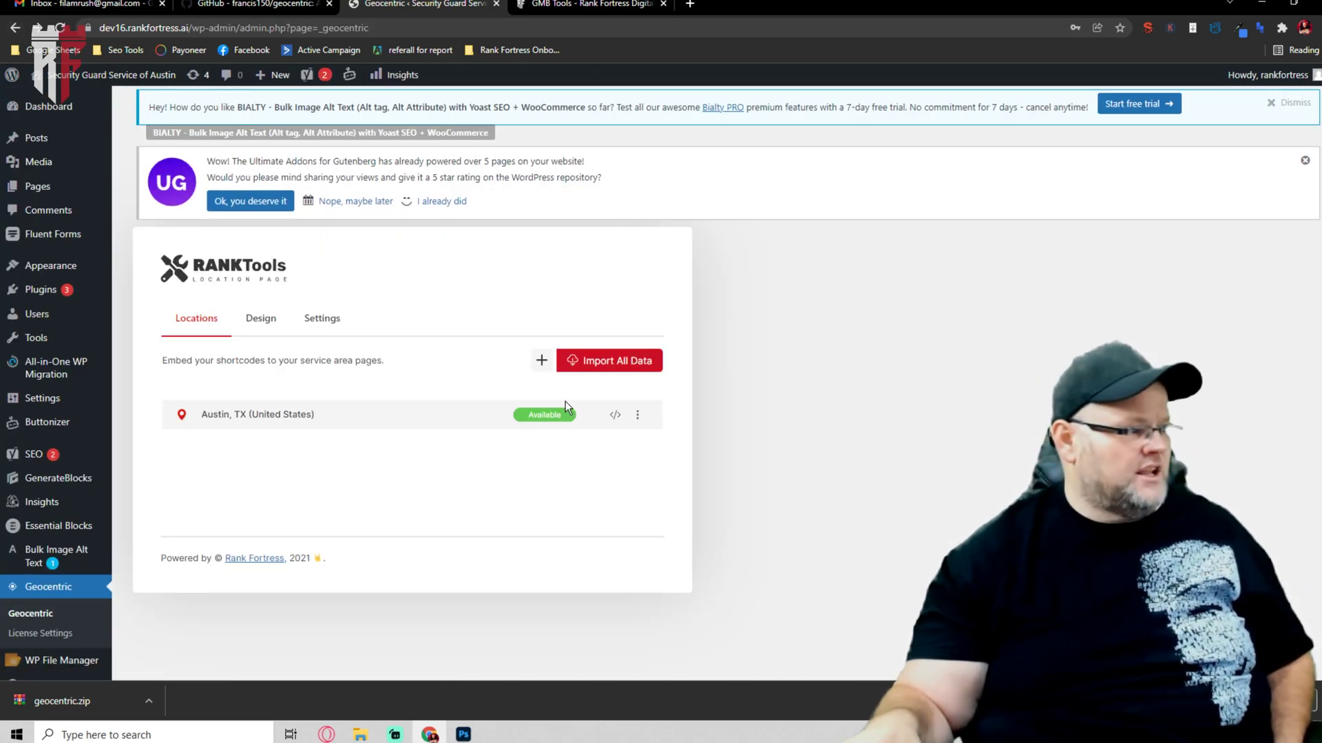
click(264, 320)
scroll(354, 426, down, 2)
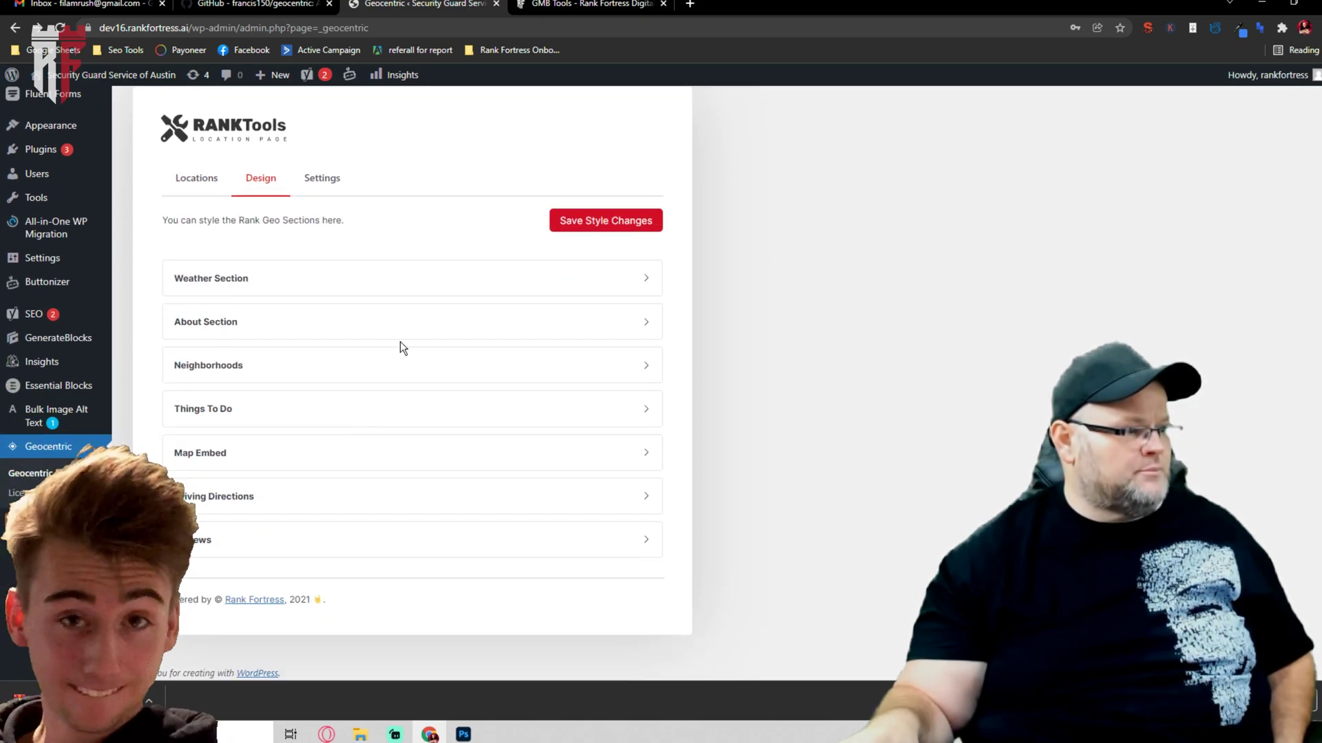
click(428, 278)
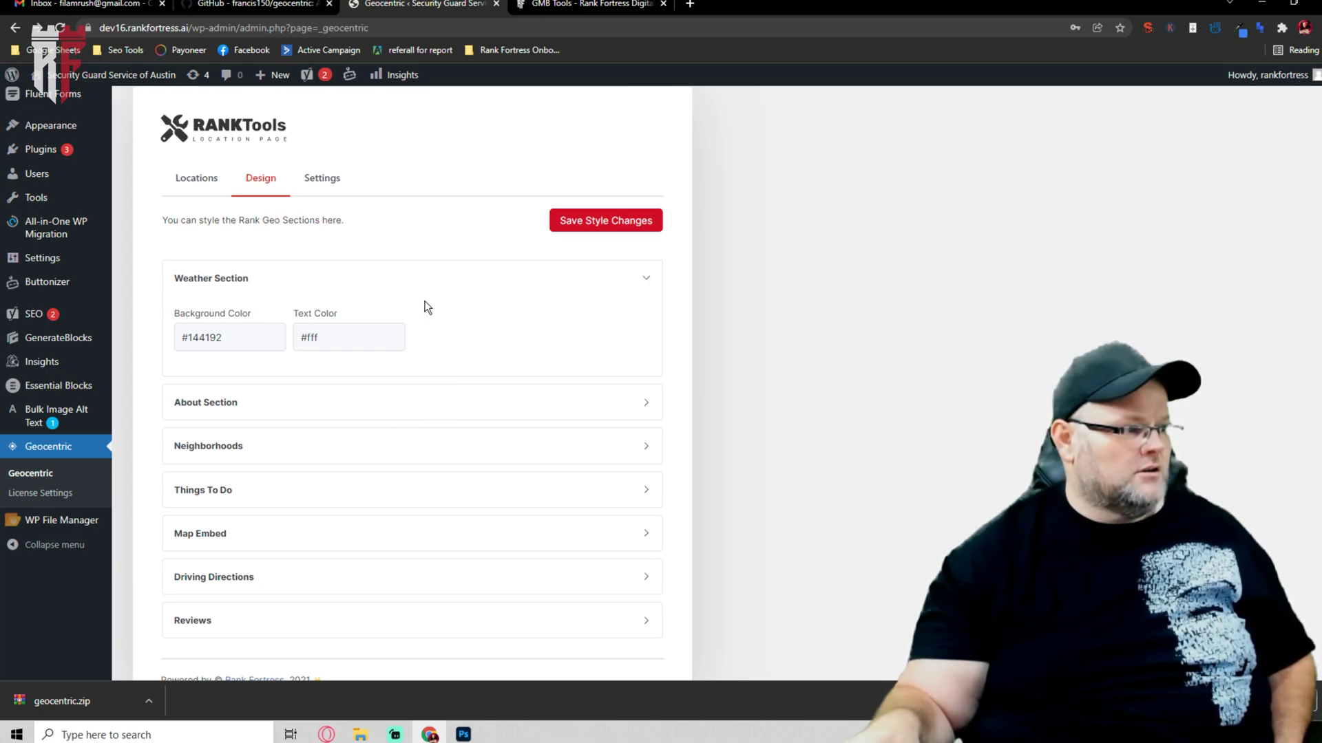
click(353, 406)
Expand the Neighborhoods and Things To Do style options
scroll(355, 403, down, 2)
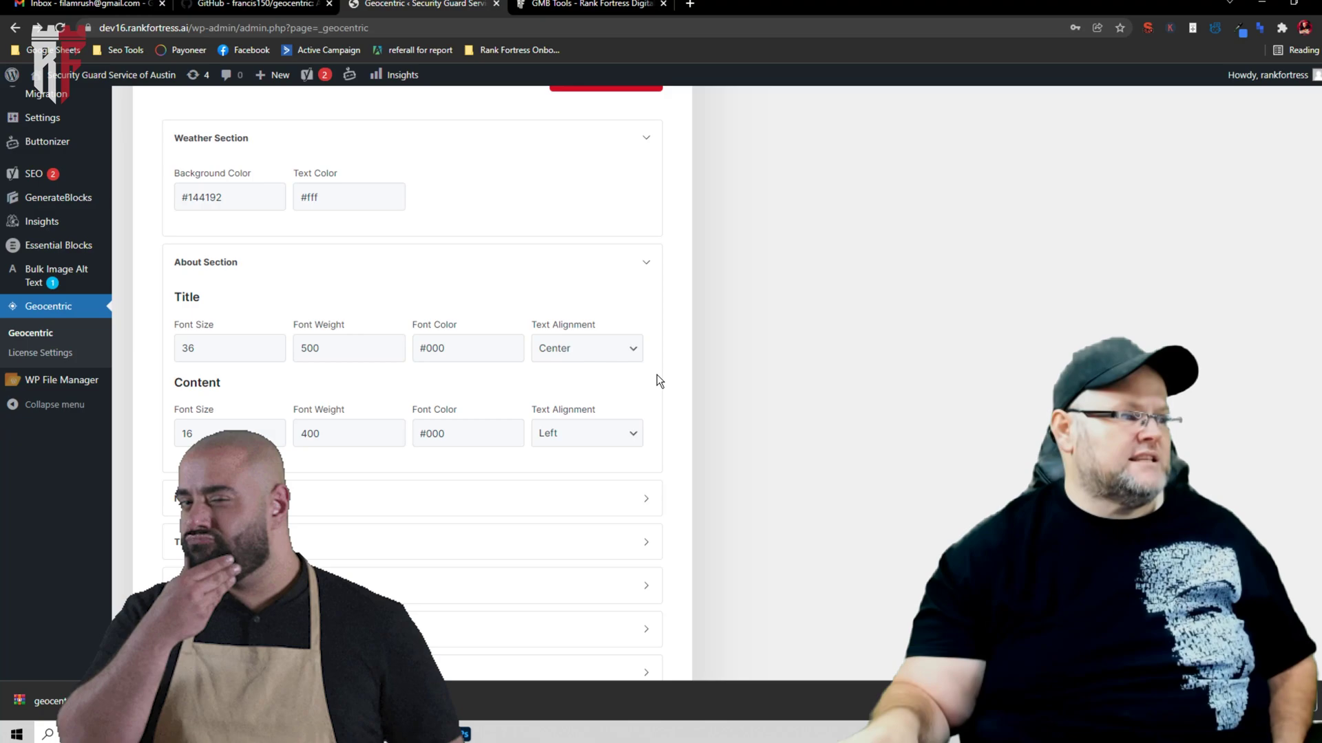
scroll(550, 365, down, 1)
scroll(452, 345, down, 2)
click(409, 358)
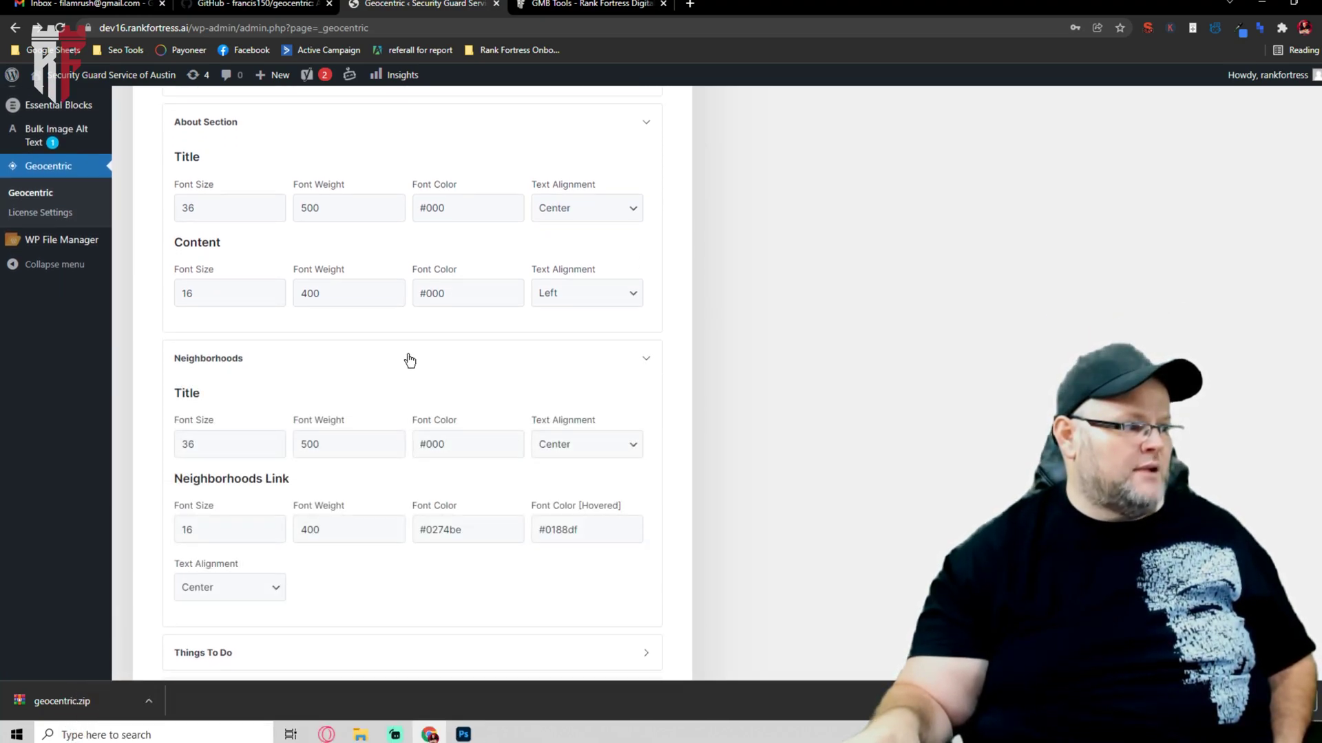
click(409, 357)
click(409, 358)
scroll(406, 360, down, 3)
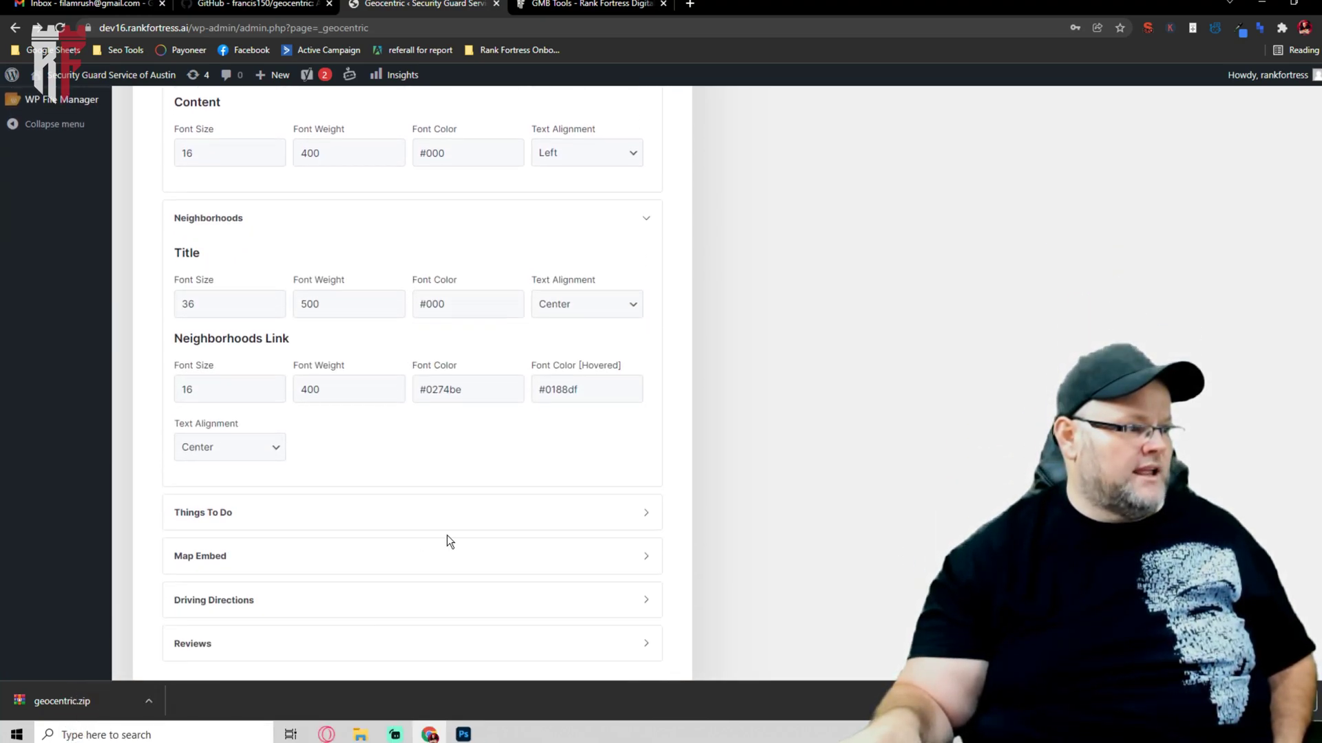
scroll(396, 437, down, 1)
click(346, 413)
scroll(346, 412, down, 5)
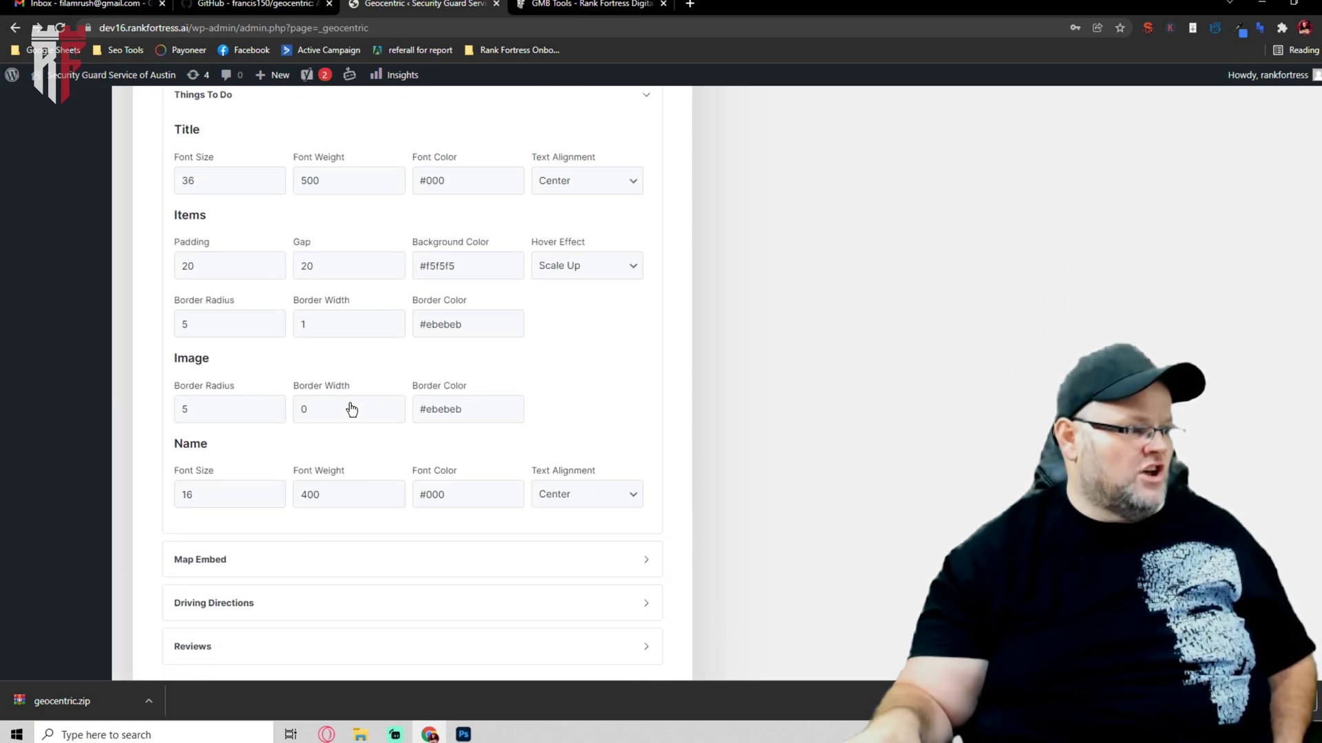
scroll(363, 504, down, 1)
Expand the Map Embed, Driving Directions and Reviews style options, then view plugin Settings
click(365, 448)
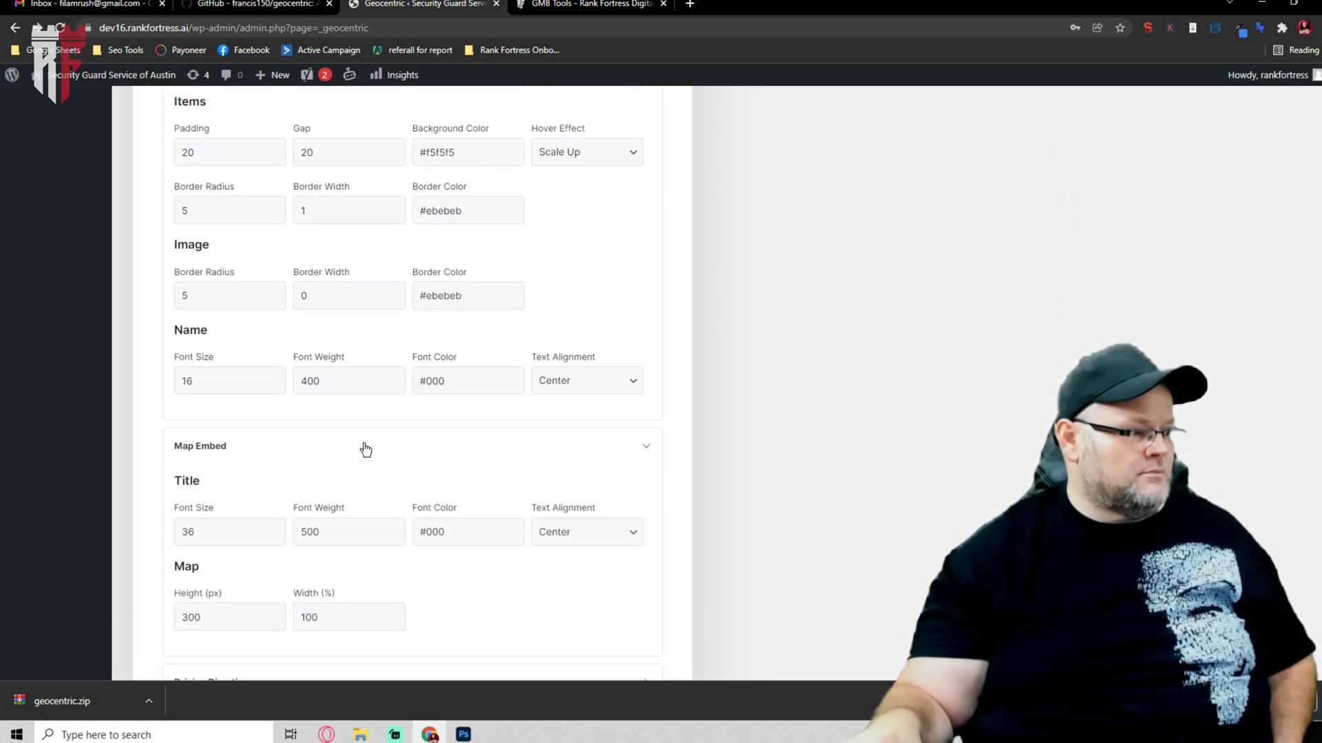
scroll(363, 449, down, 3)
click(380, 503)
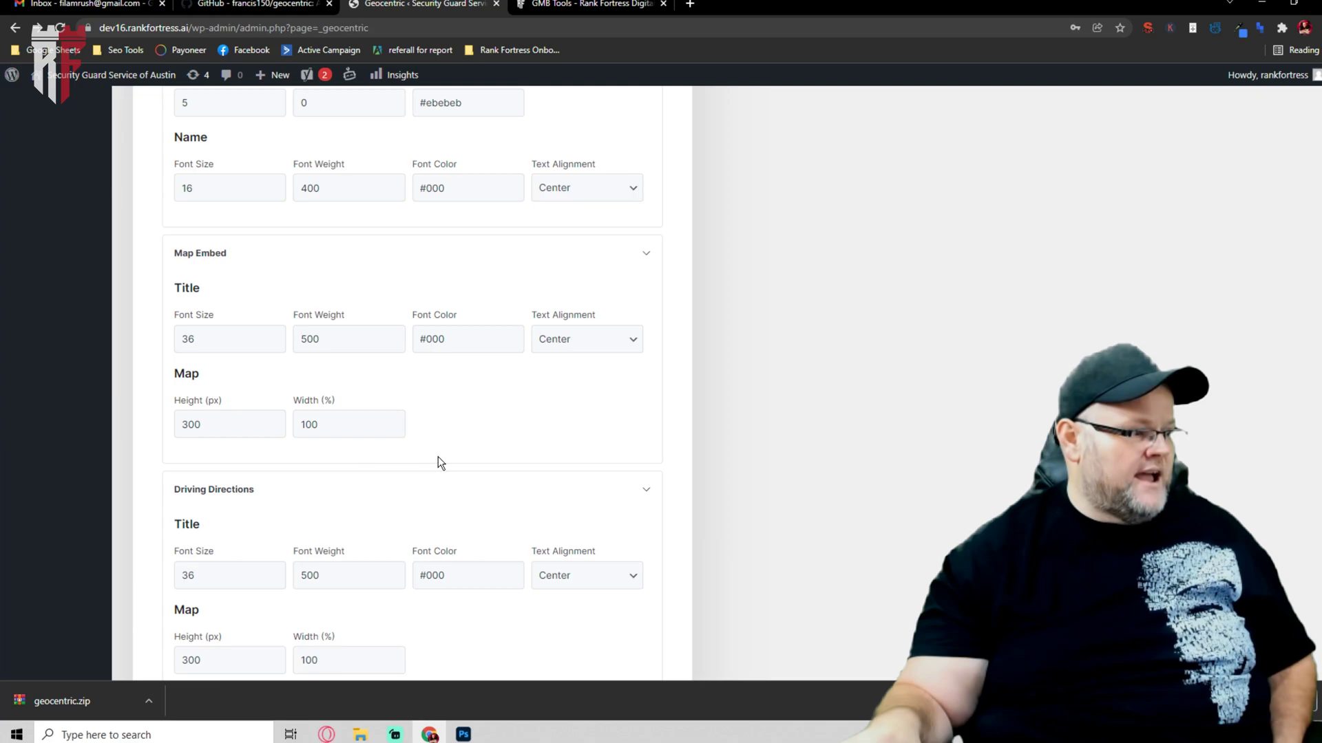
scroll(438, 456, down, 3)
click(398, 534)
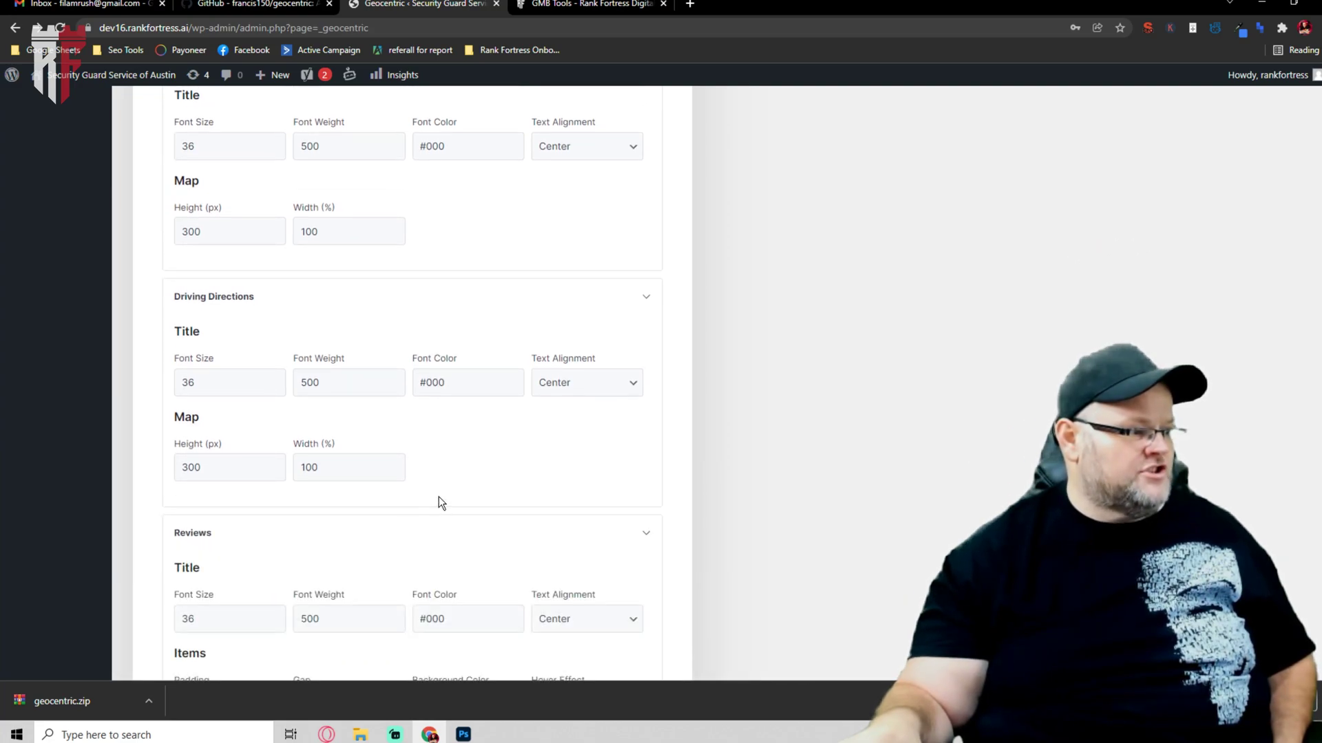
scroll(437, 502, down, 3)
scroll(434, 502, up, 10)
scroll(428, 495, up, 15)
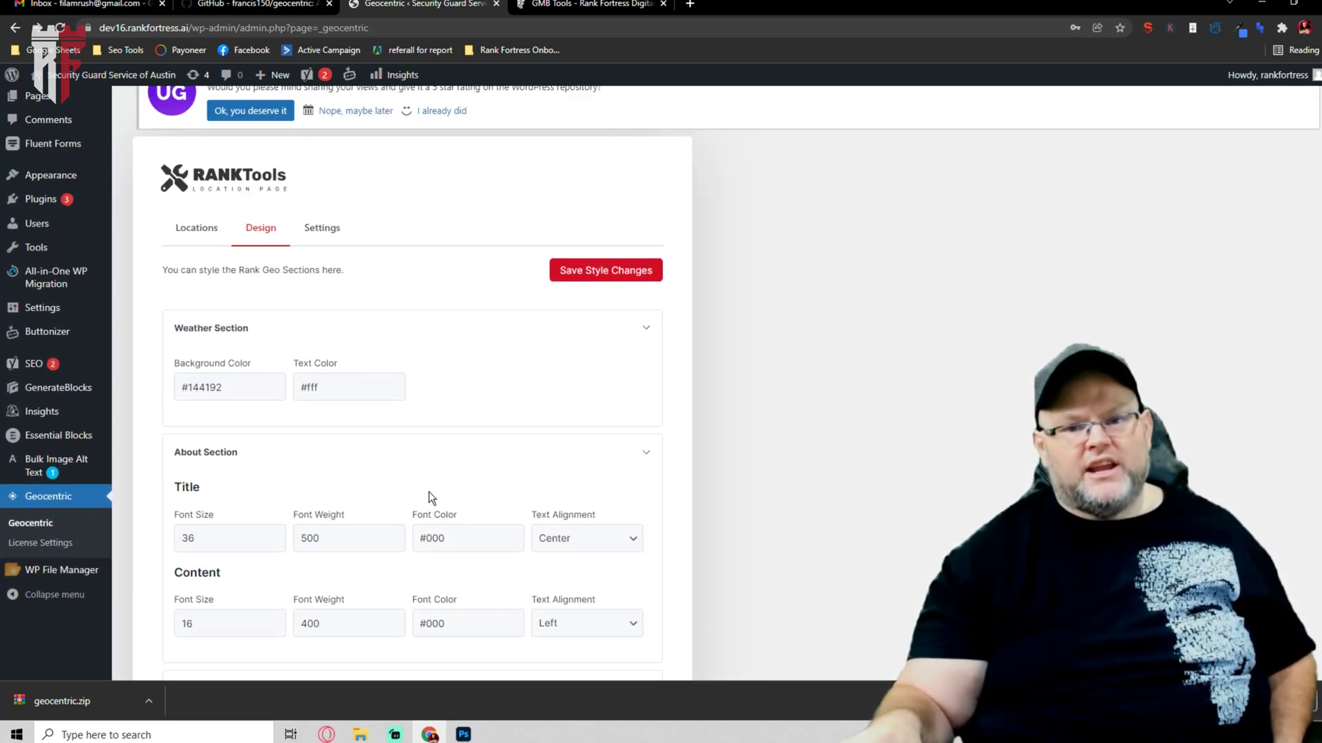
click(333, 325)
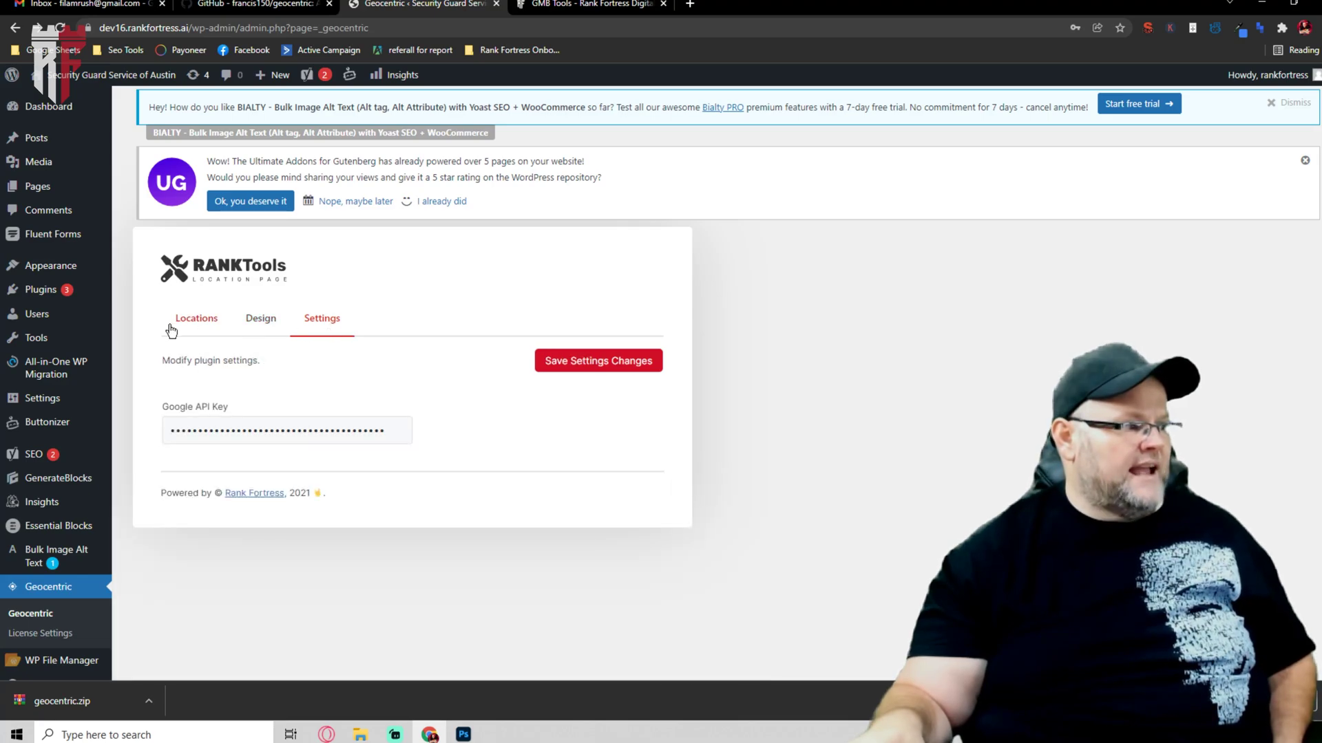
Switch the RankTools plugin back to its Locations list
click(192, 321)
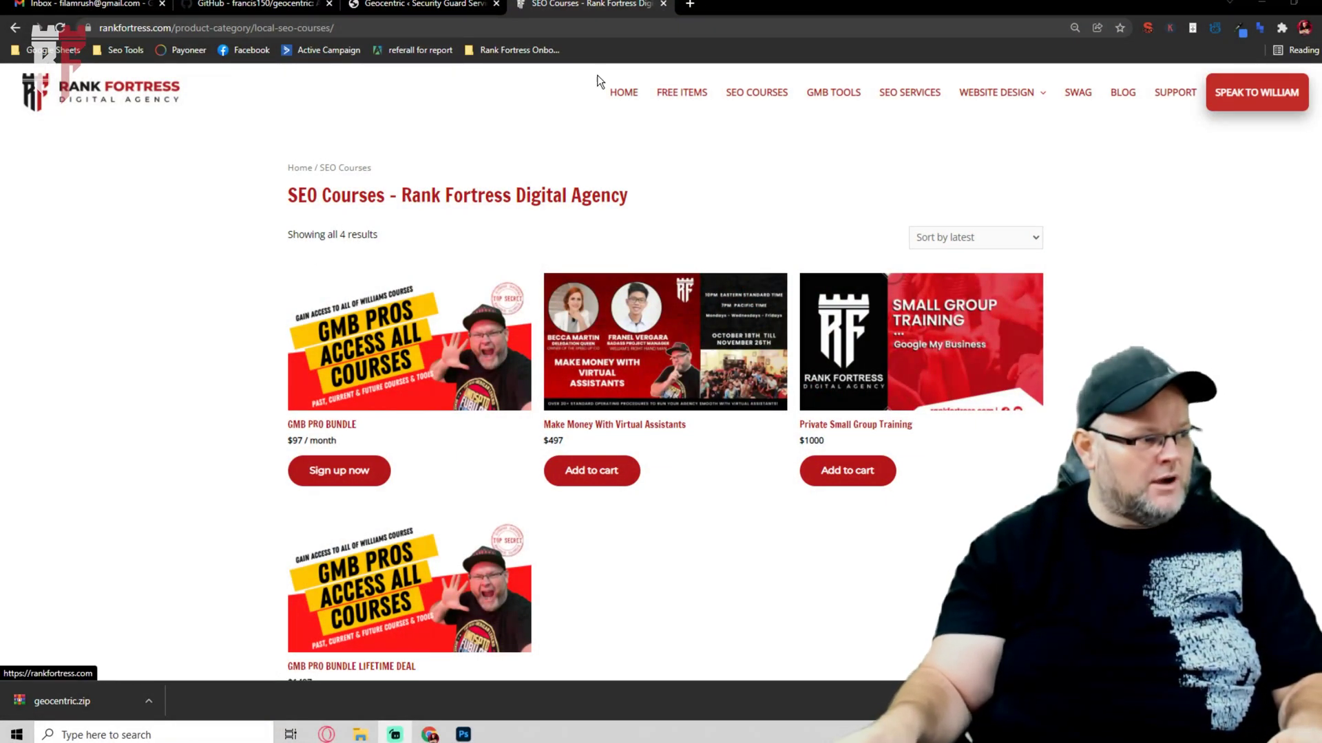
Open the GMB PRO BUNDLE from SEO Courses and review its $97.00/month price and contents
click(763, 92)
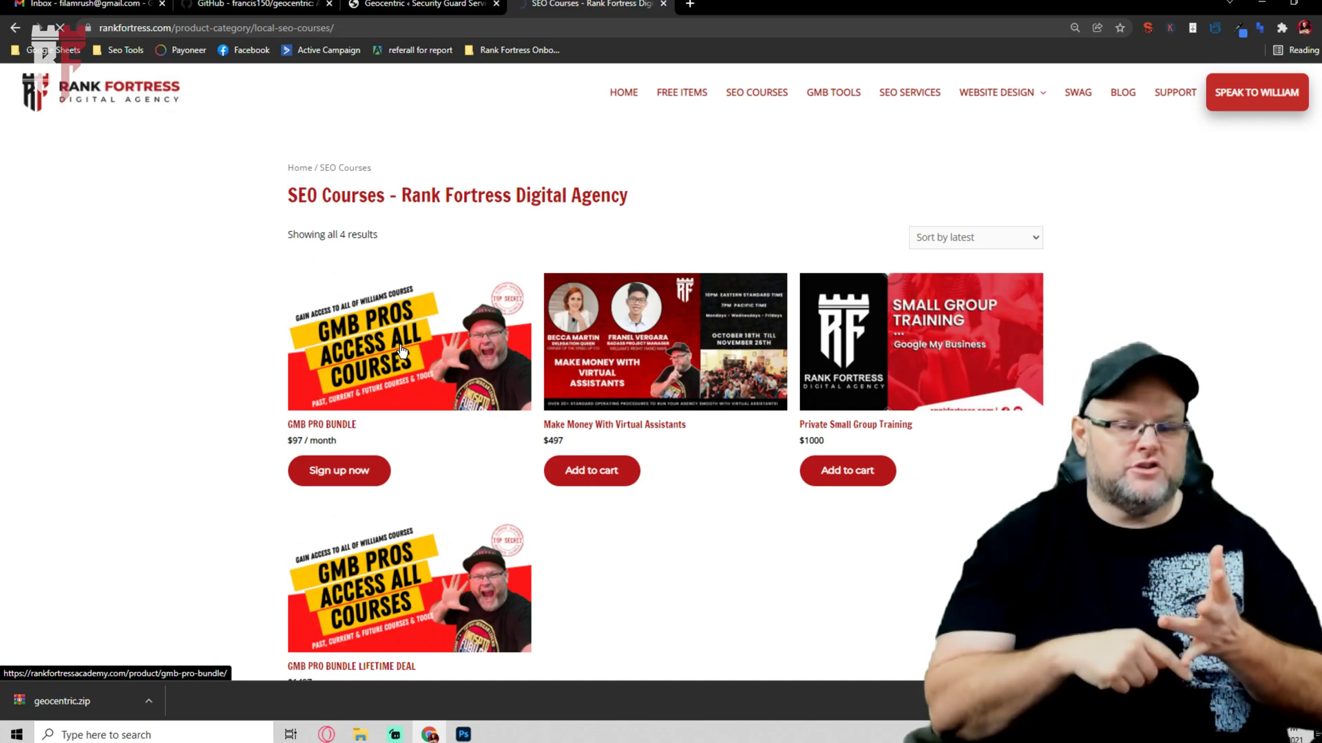
click(401, 352)
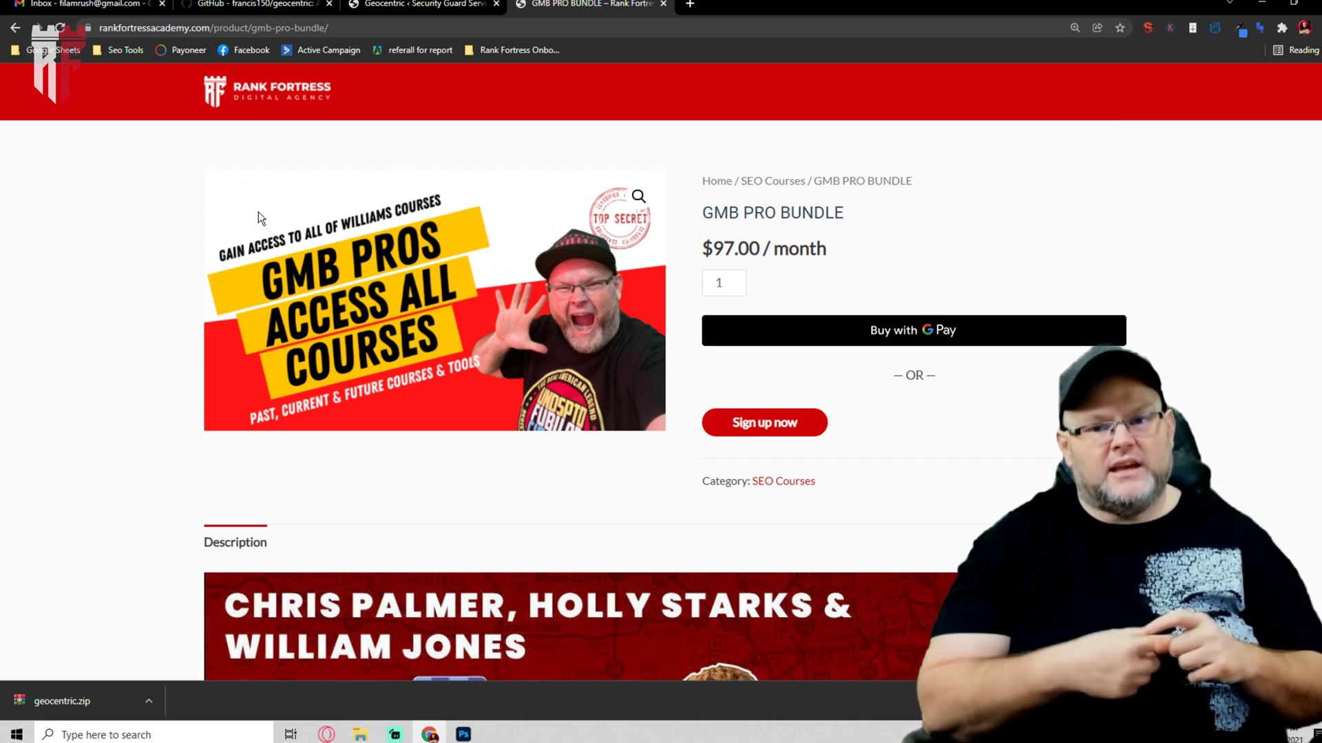
scroll(735, 410, down, 10)
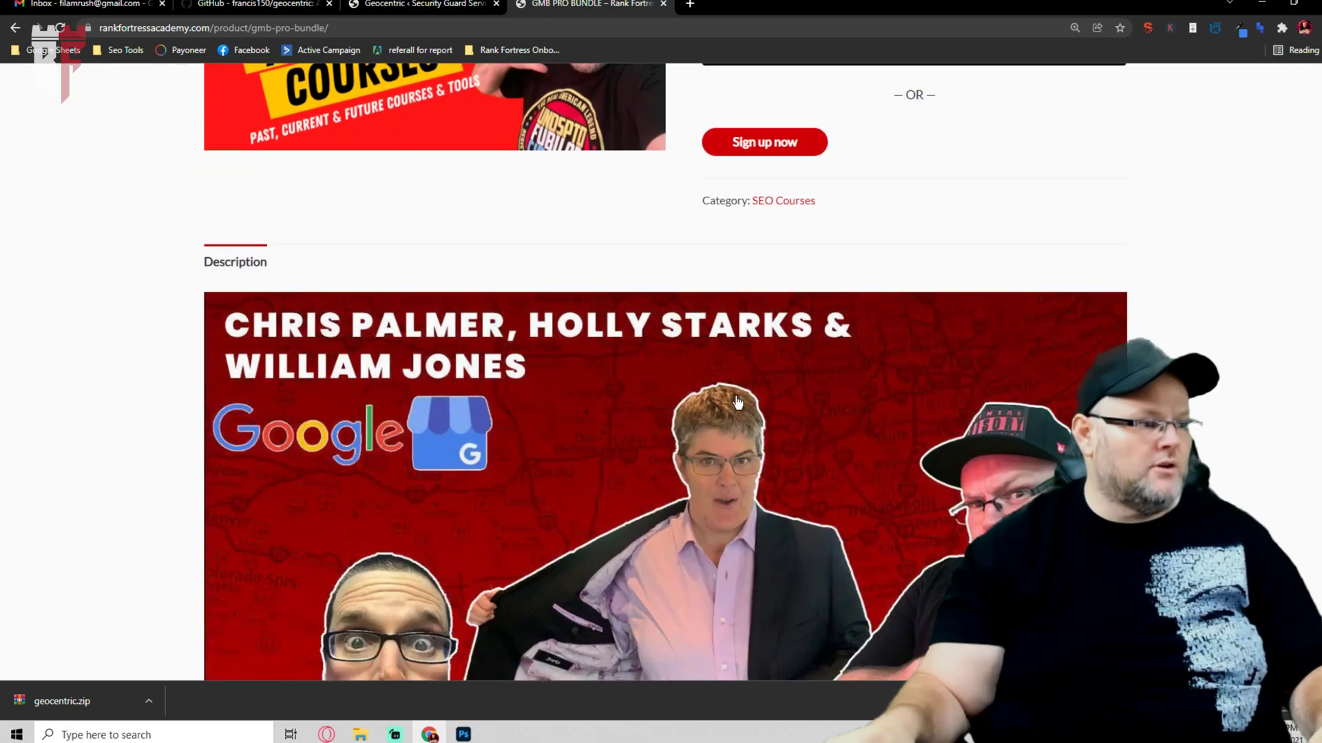
scroll(715, 373, up, 10)
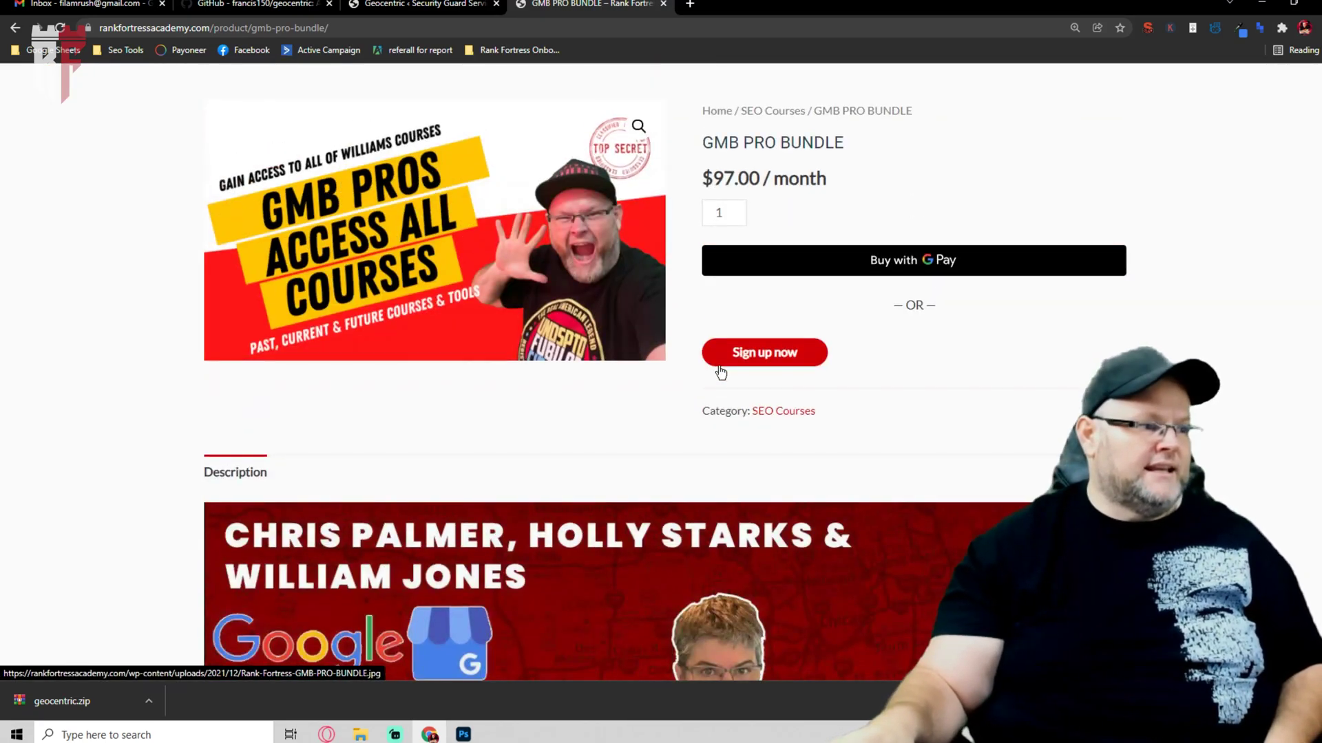
scroll(716, 358, down, 15)
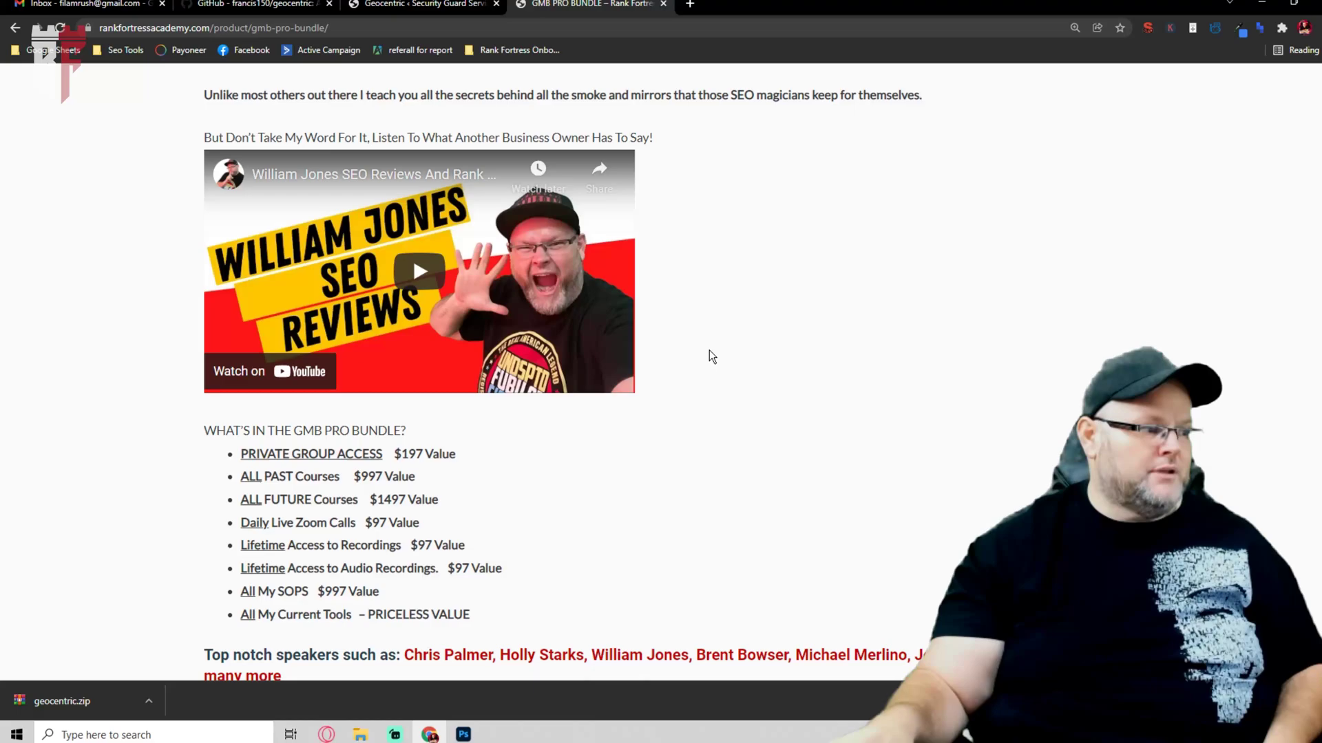
scroll(709, 350, down, 12)
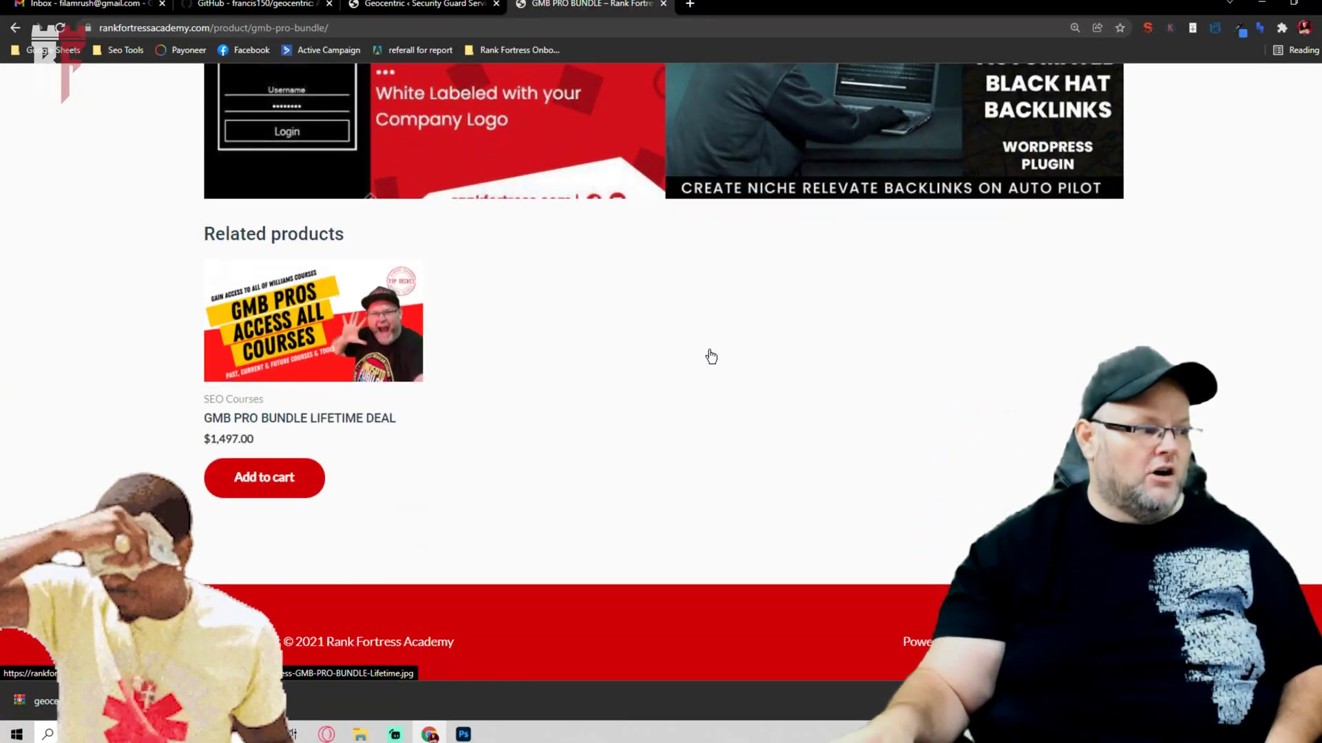
scroll(709, 350, up, 8)
scroll(705, 354, up, 12)
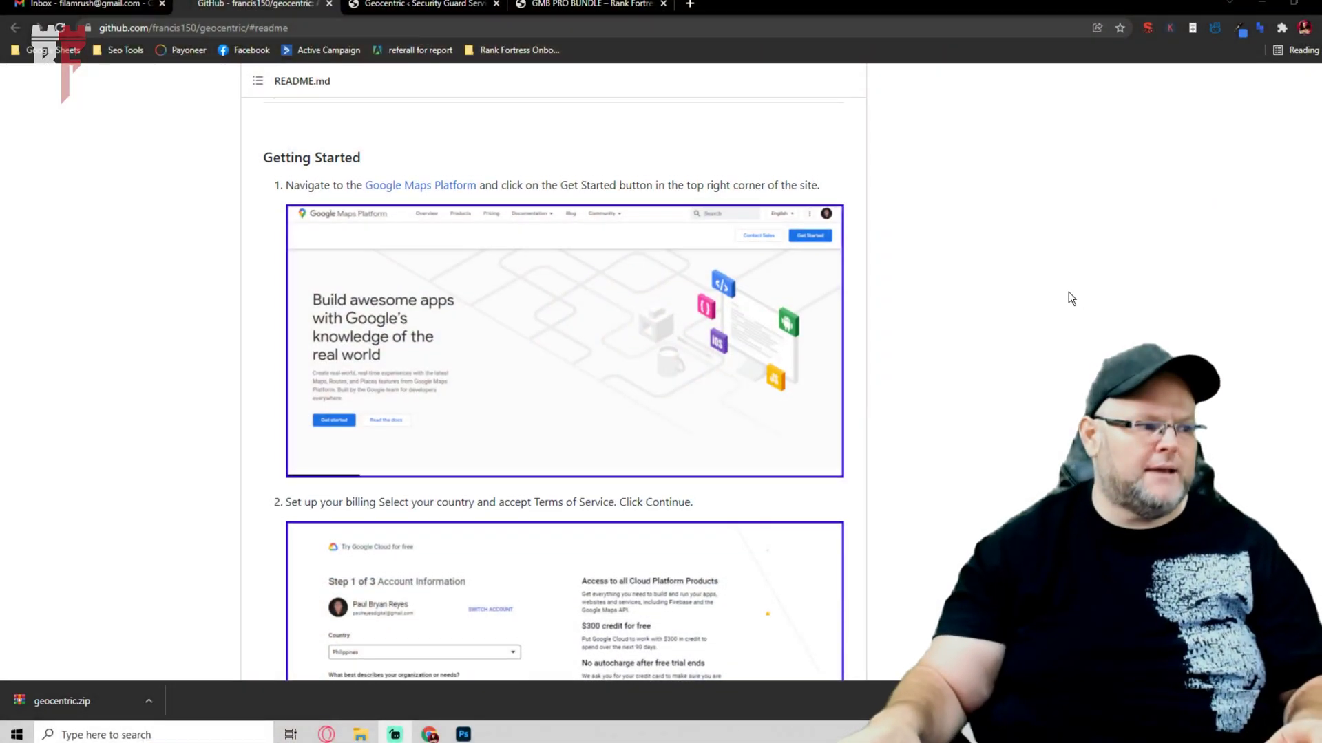
Scroll the geocentric README through Google API Key Setup to the billing and payment step
scroll(1069, 292, up, 15)
scroll(1034, 233, up, 15)
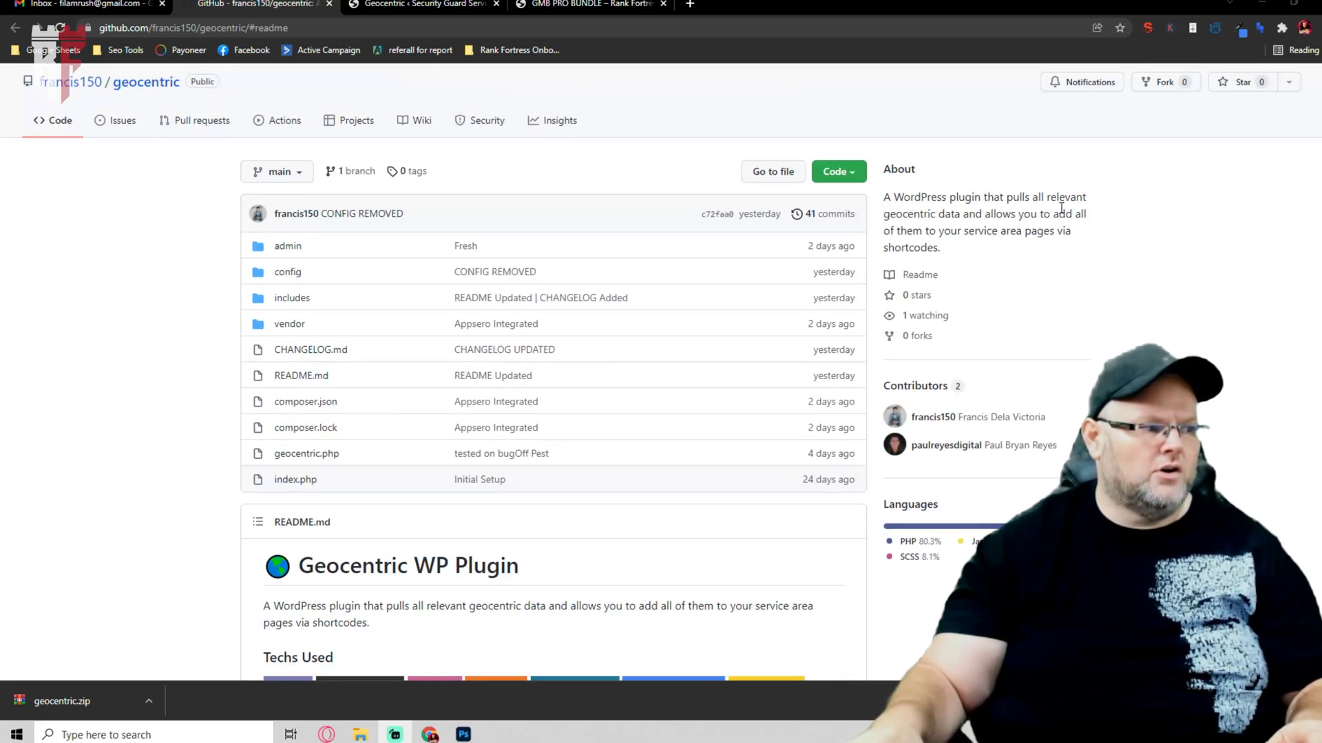
scroll(1053, 221, down, 10)
scroll(1062, 213, down, 20)
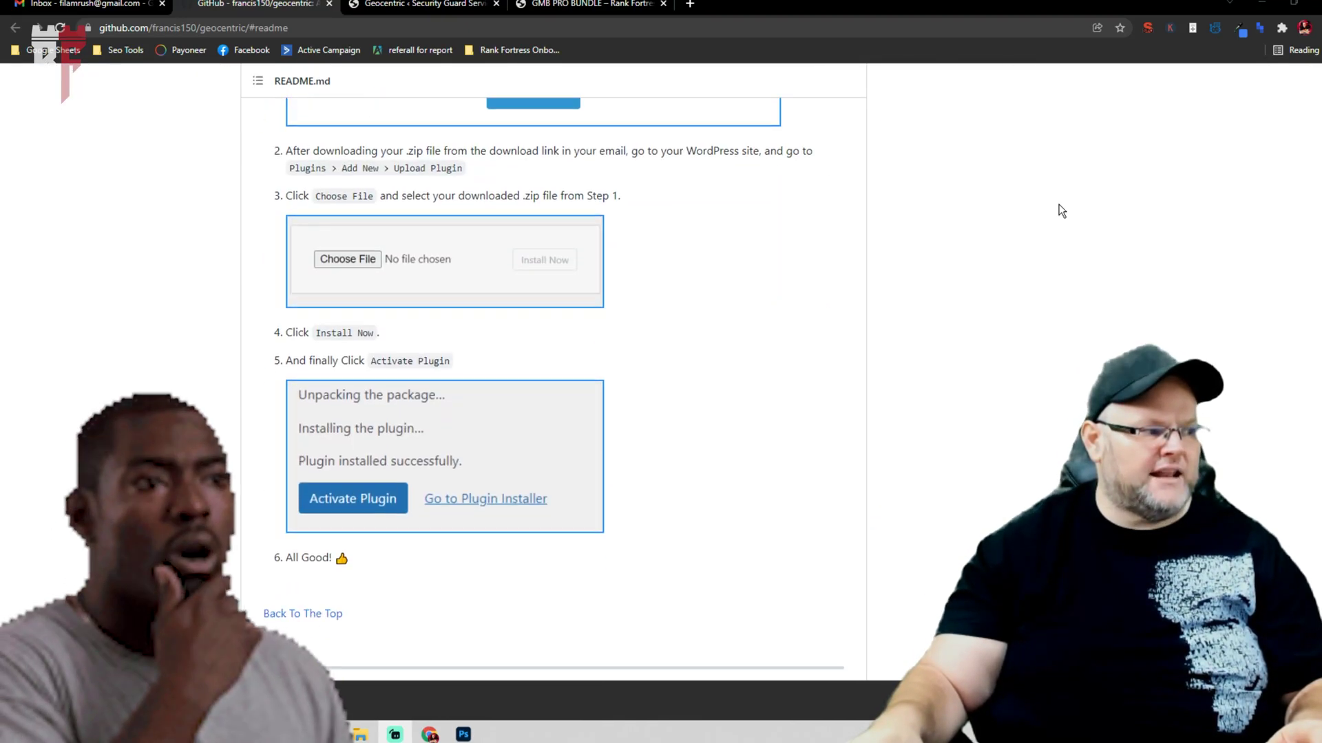
scroll(1061, 211, down, 10)
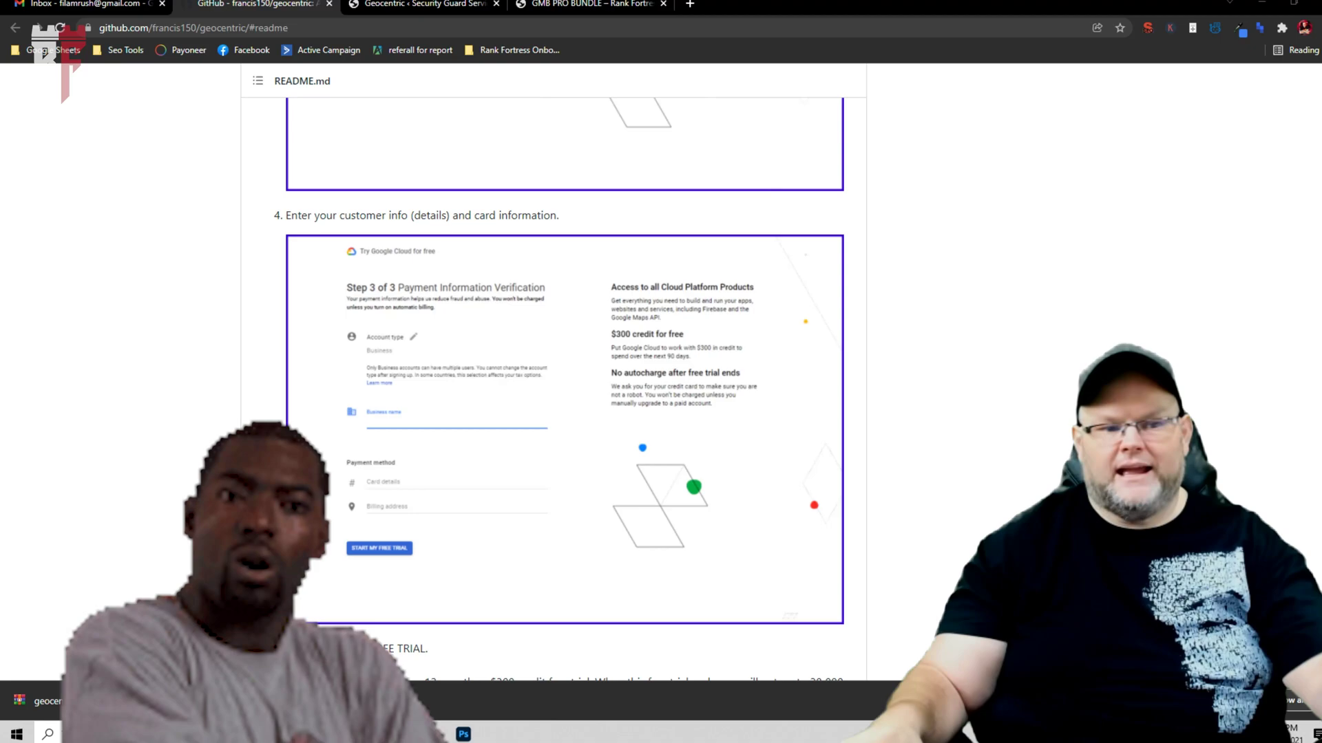